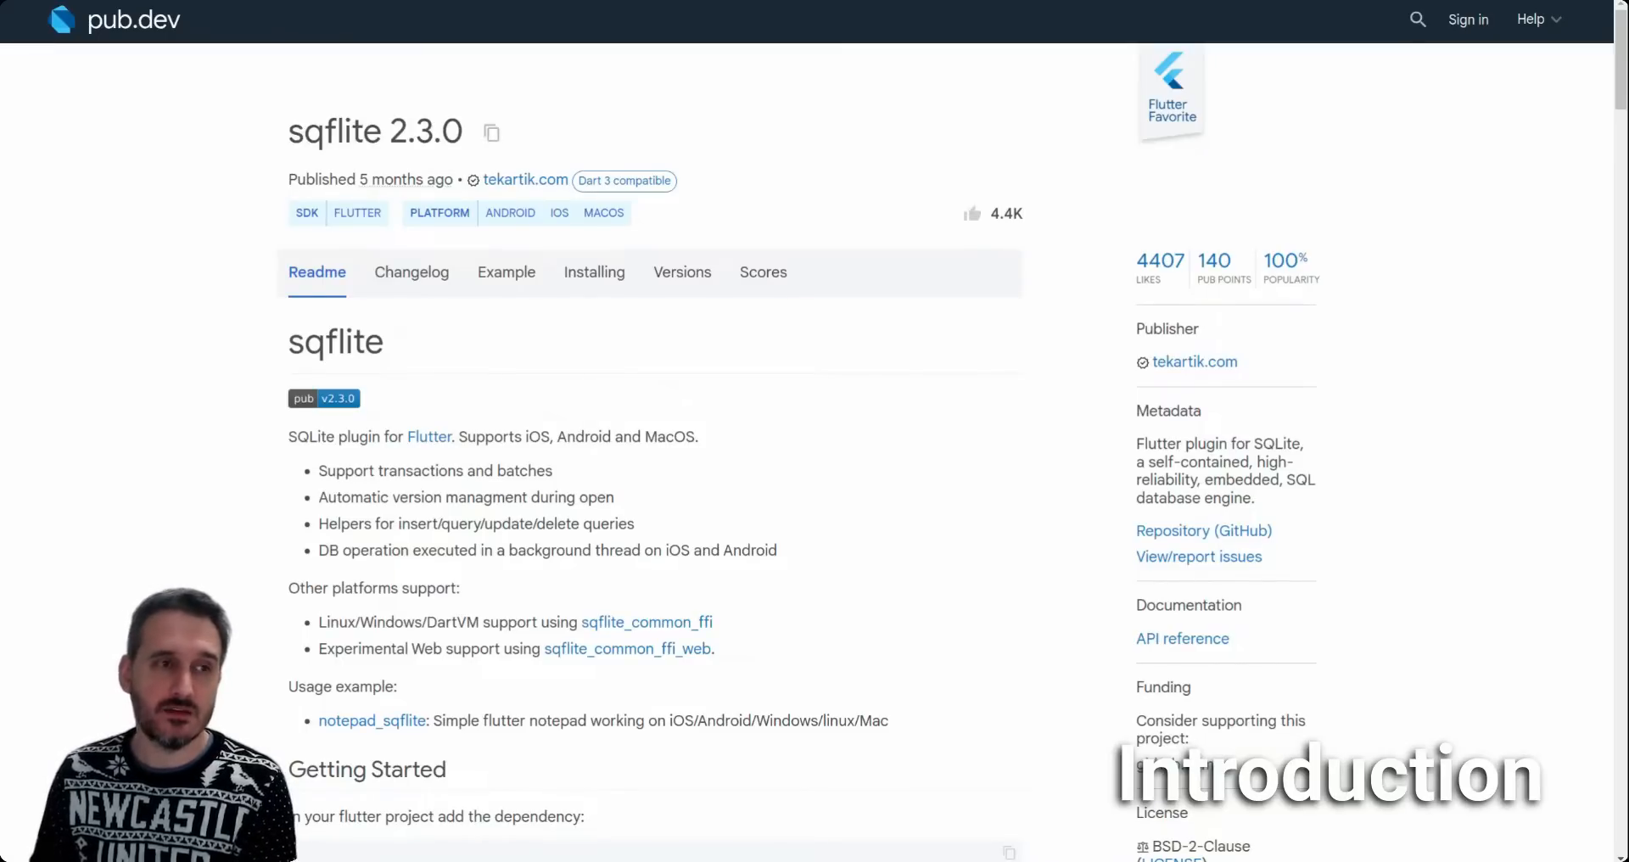
Examine the sqflite package's name, version and supported platforms on its pub.dev page
{"action": "double_click", "coordinate": [341, 130]}
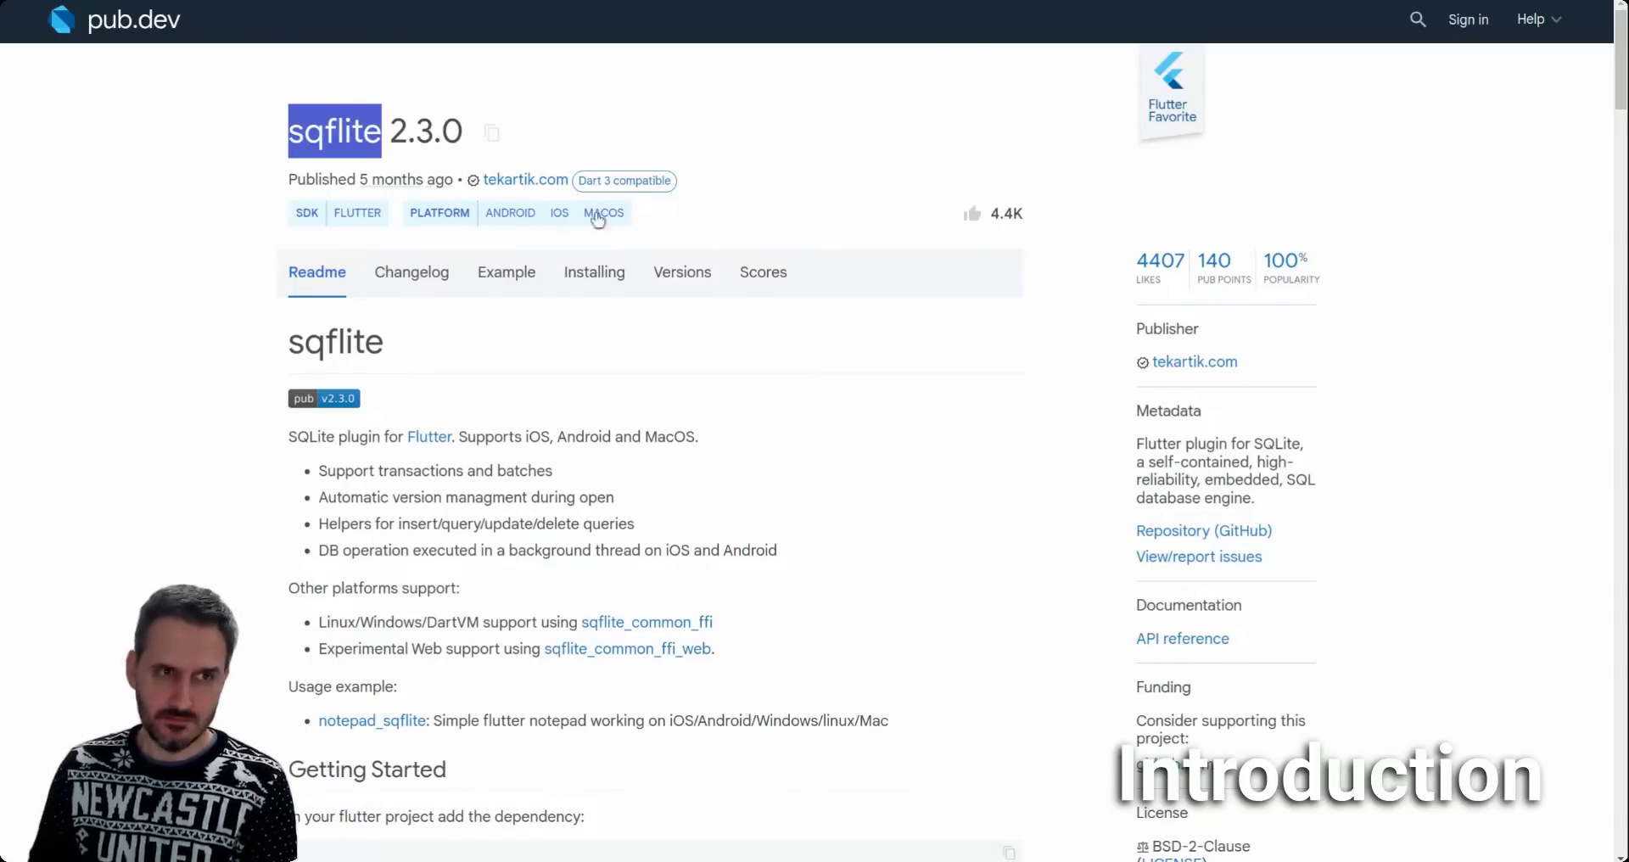
{"action": "left_click_drag", "start_coordinate": [658, 212], "coordinate": [399, 219]}
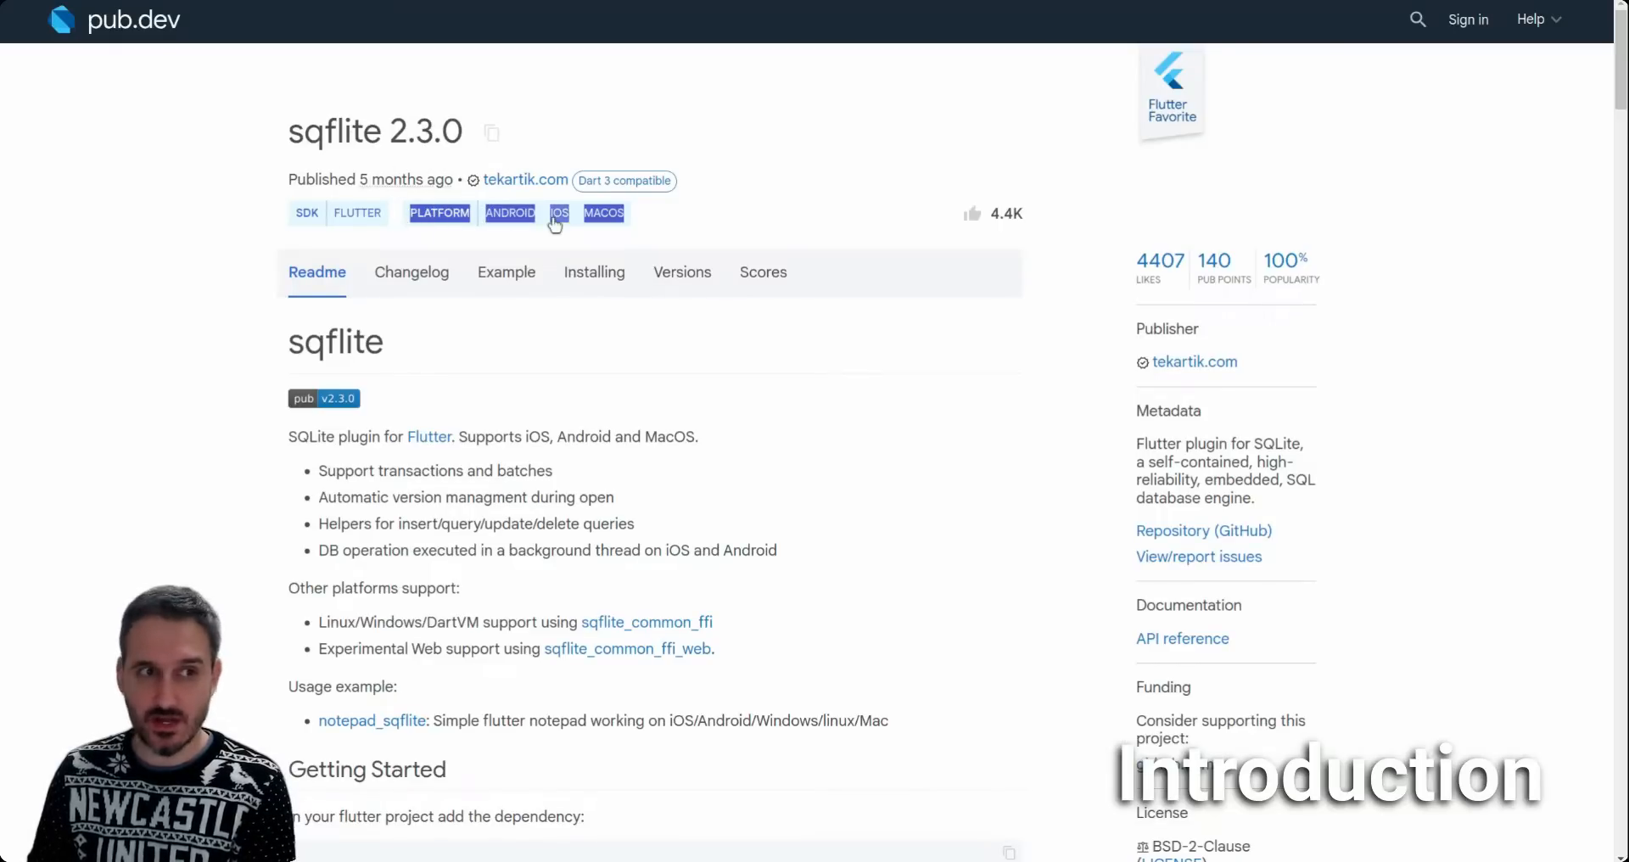
{"action": "left_click", "coordinate": [709, 225]}
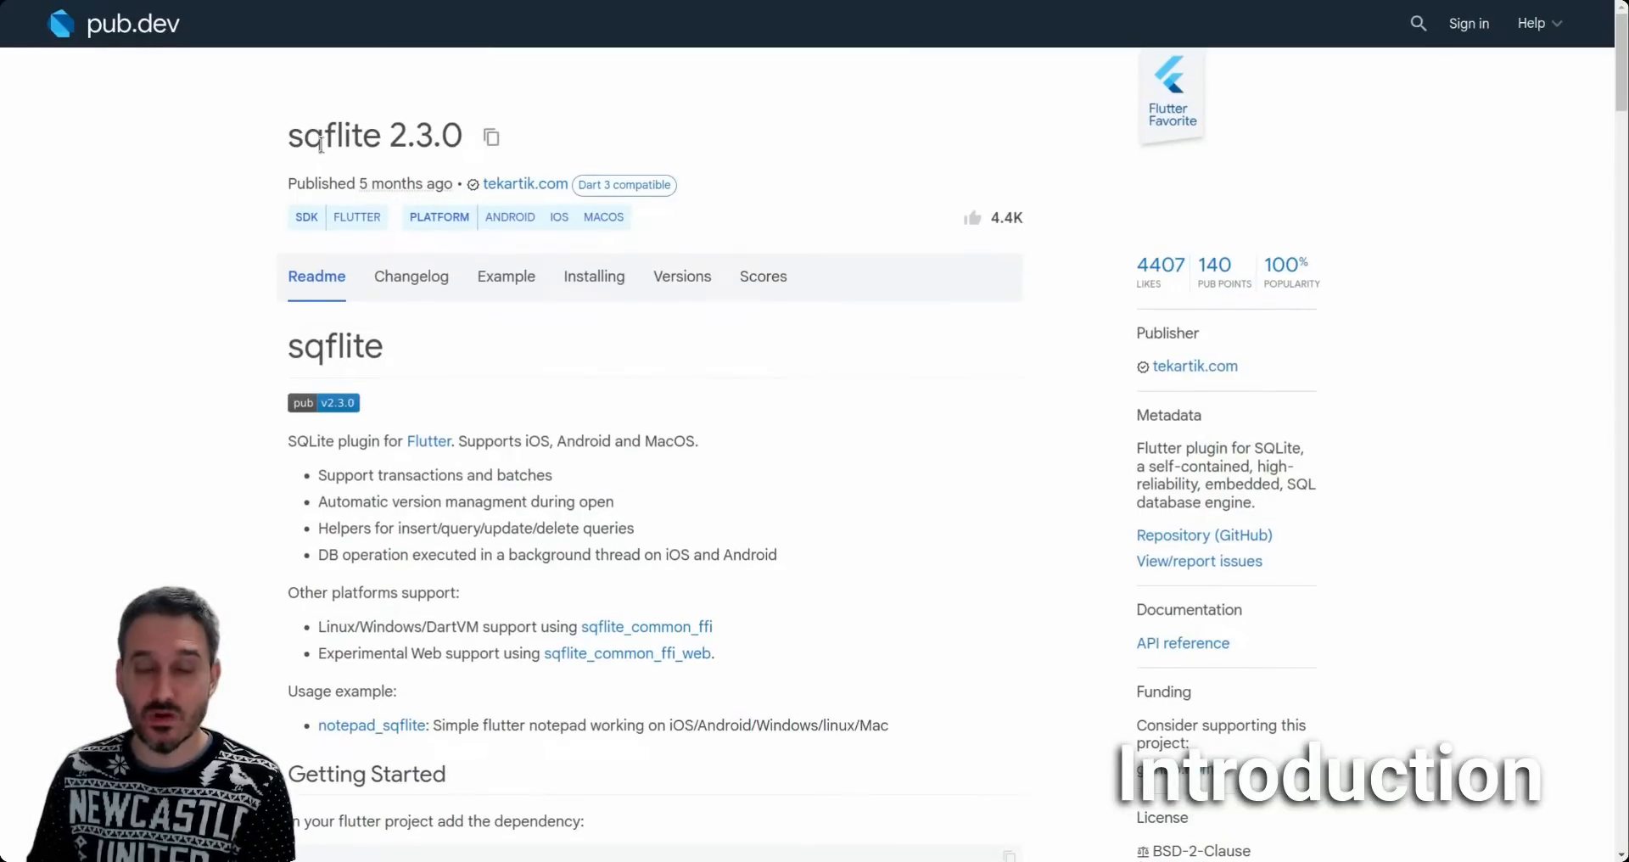
{"action": "triple_click", "coordinate": [344, 133]}
{"action": "left_click", "coordinate": [344, 133]}
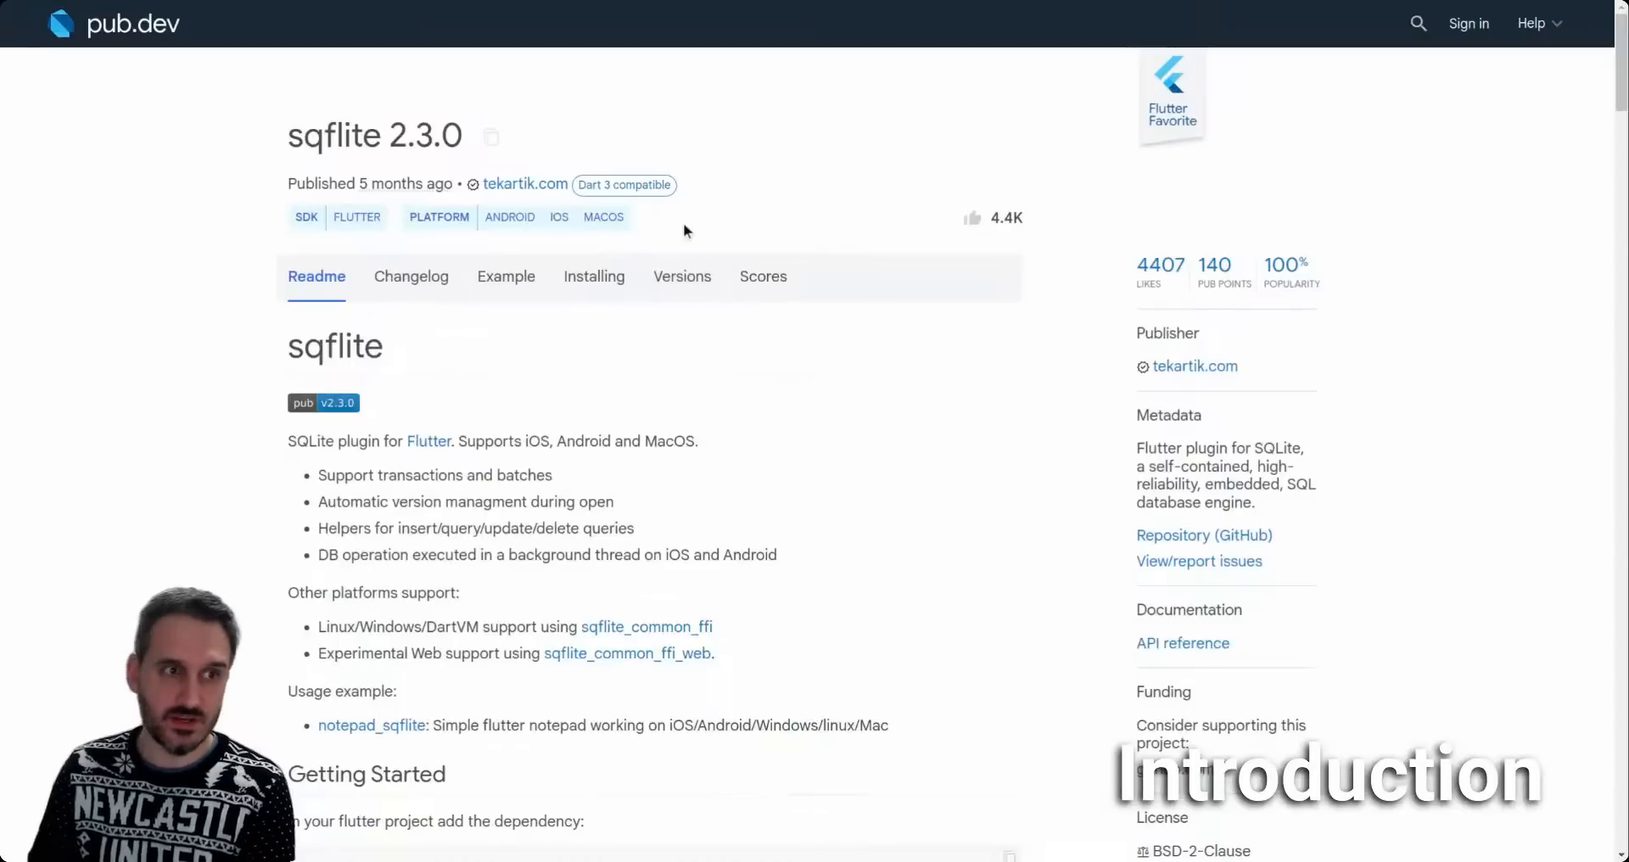
{"action": "left_click_drag", "start_coordinate": [684, 223], "coordinate": [207, 256]}
{"action": "left_click", "coordinate": [208, 258]}
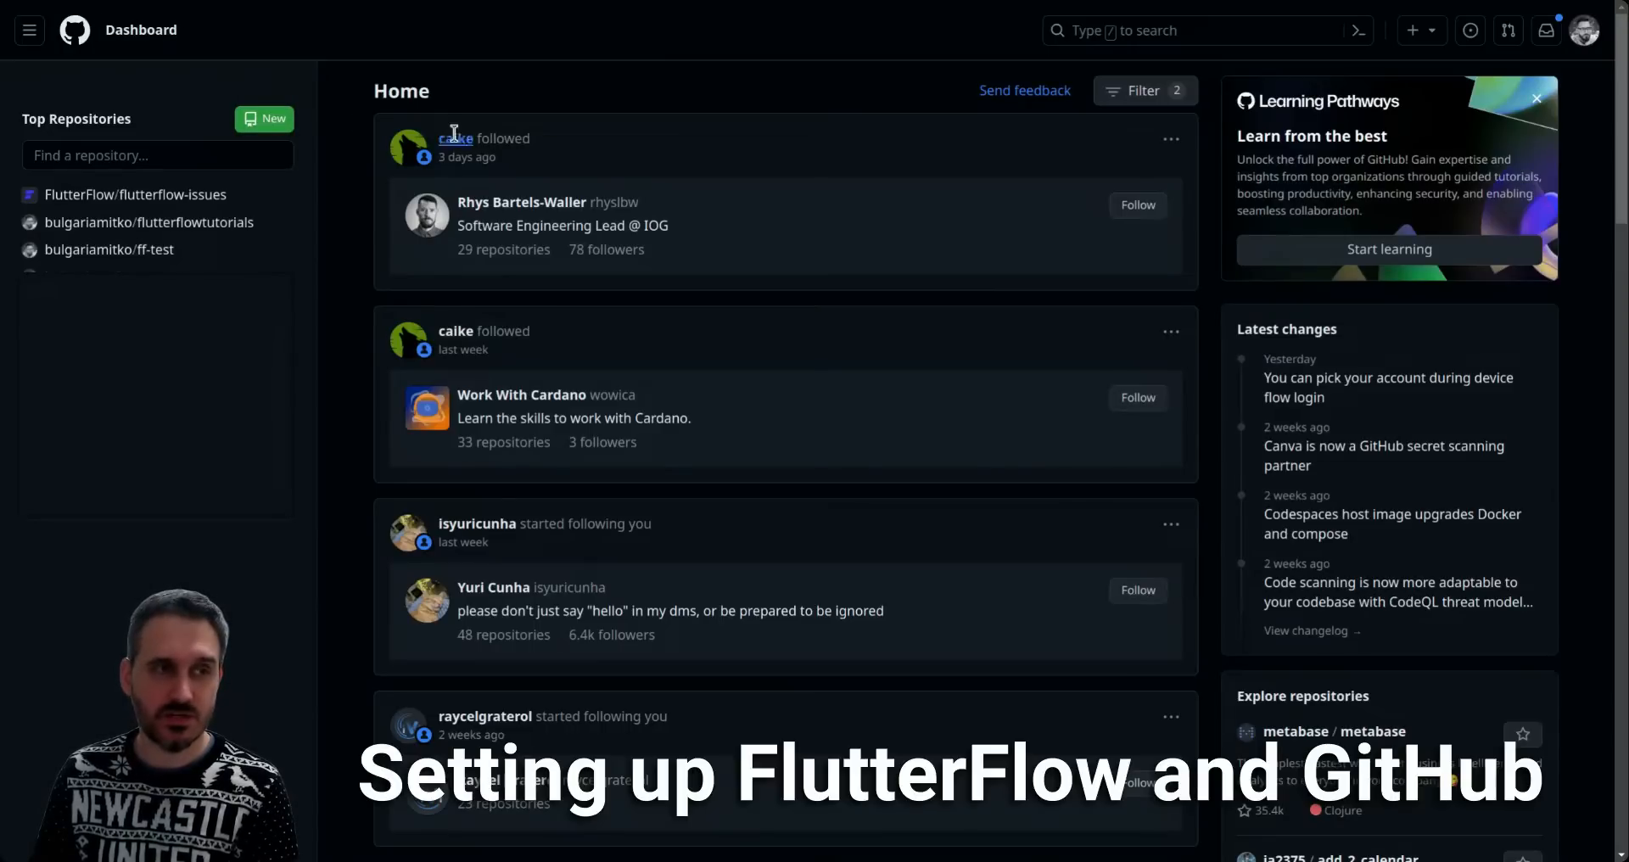
Start a new GitHub repository and enter ff-test as its name
{"action": "left_click", "coordinate": [264, 120]}
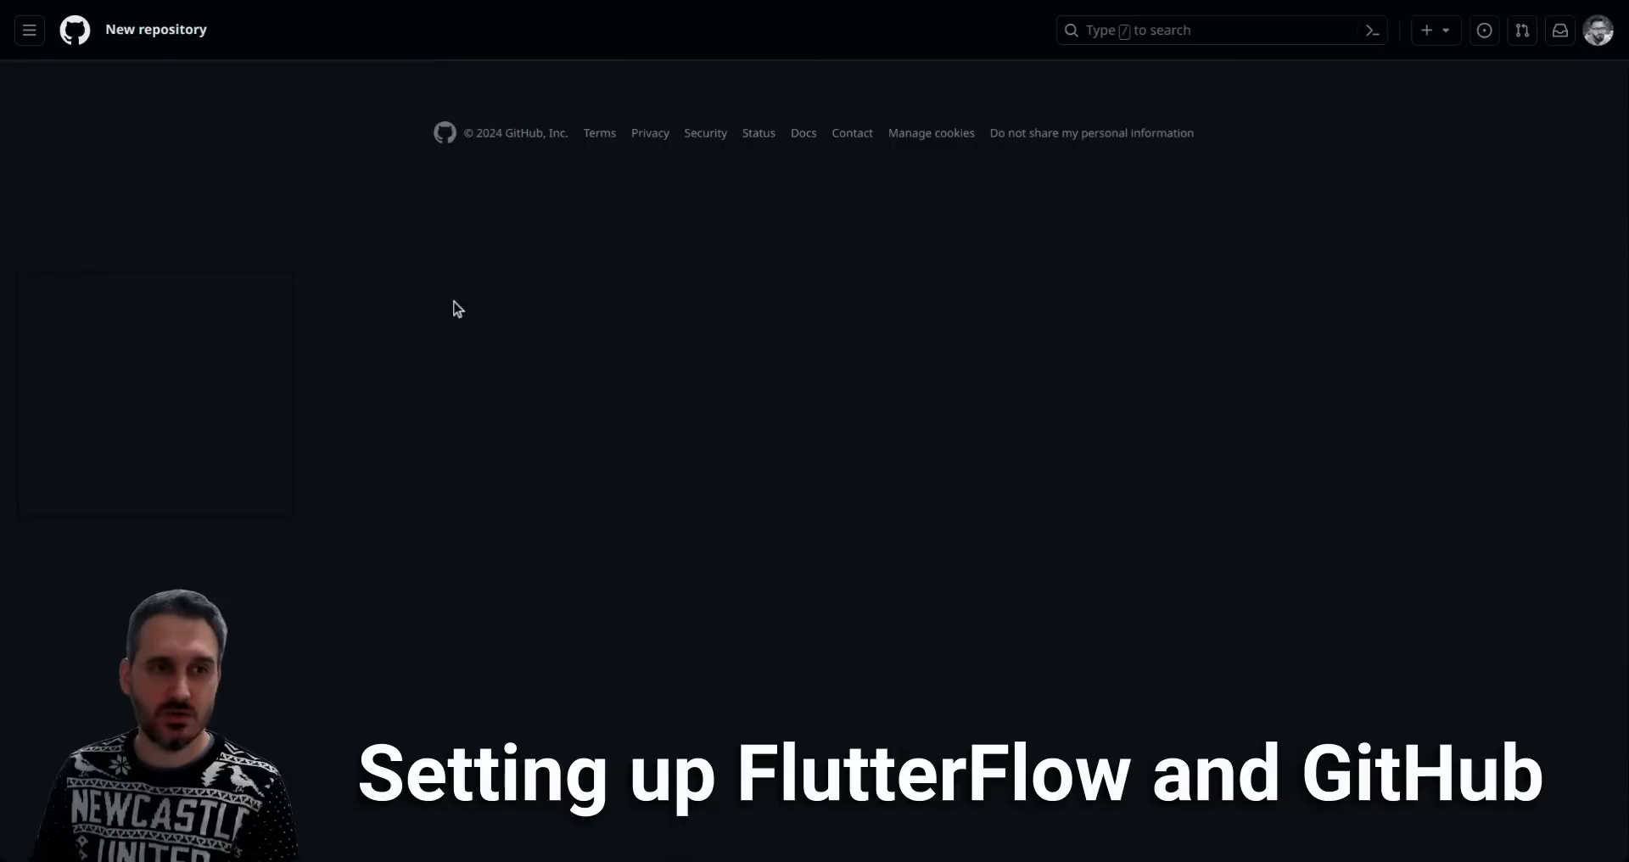
{"action": "left_click", "coordinate": [751, 268]}
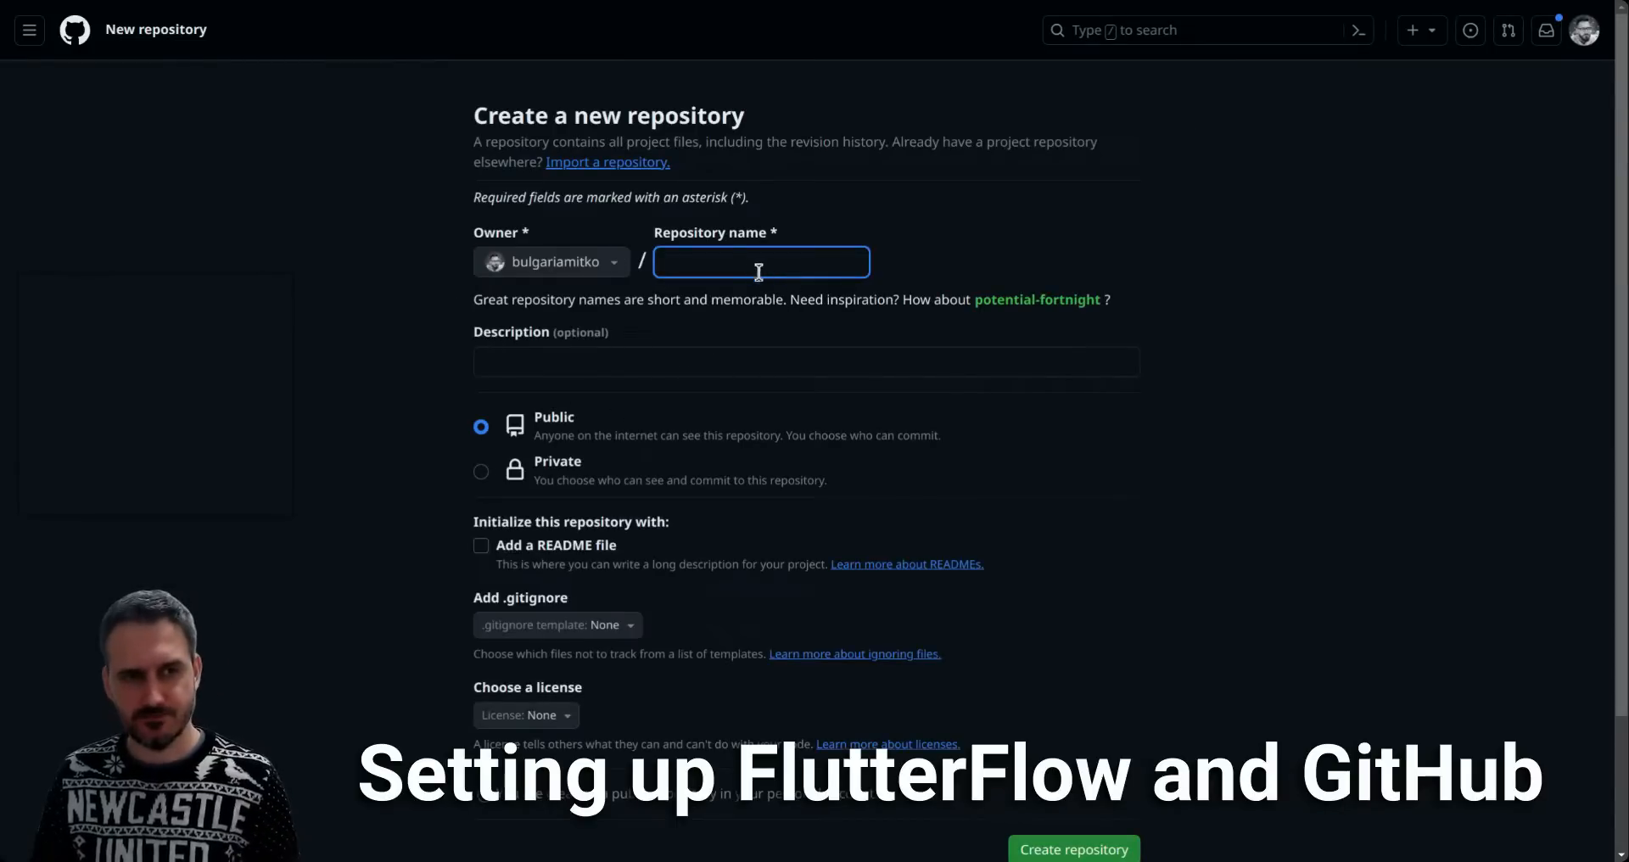
{"action": "type", "text": "ff-test"}
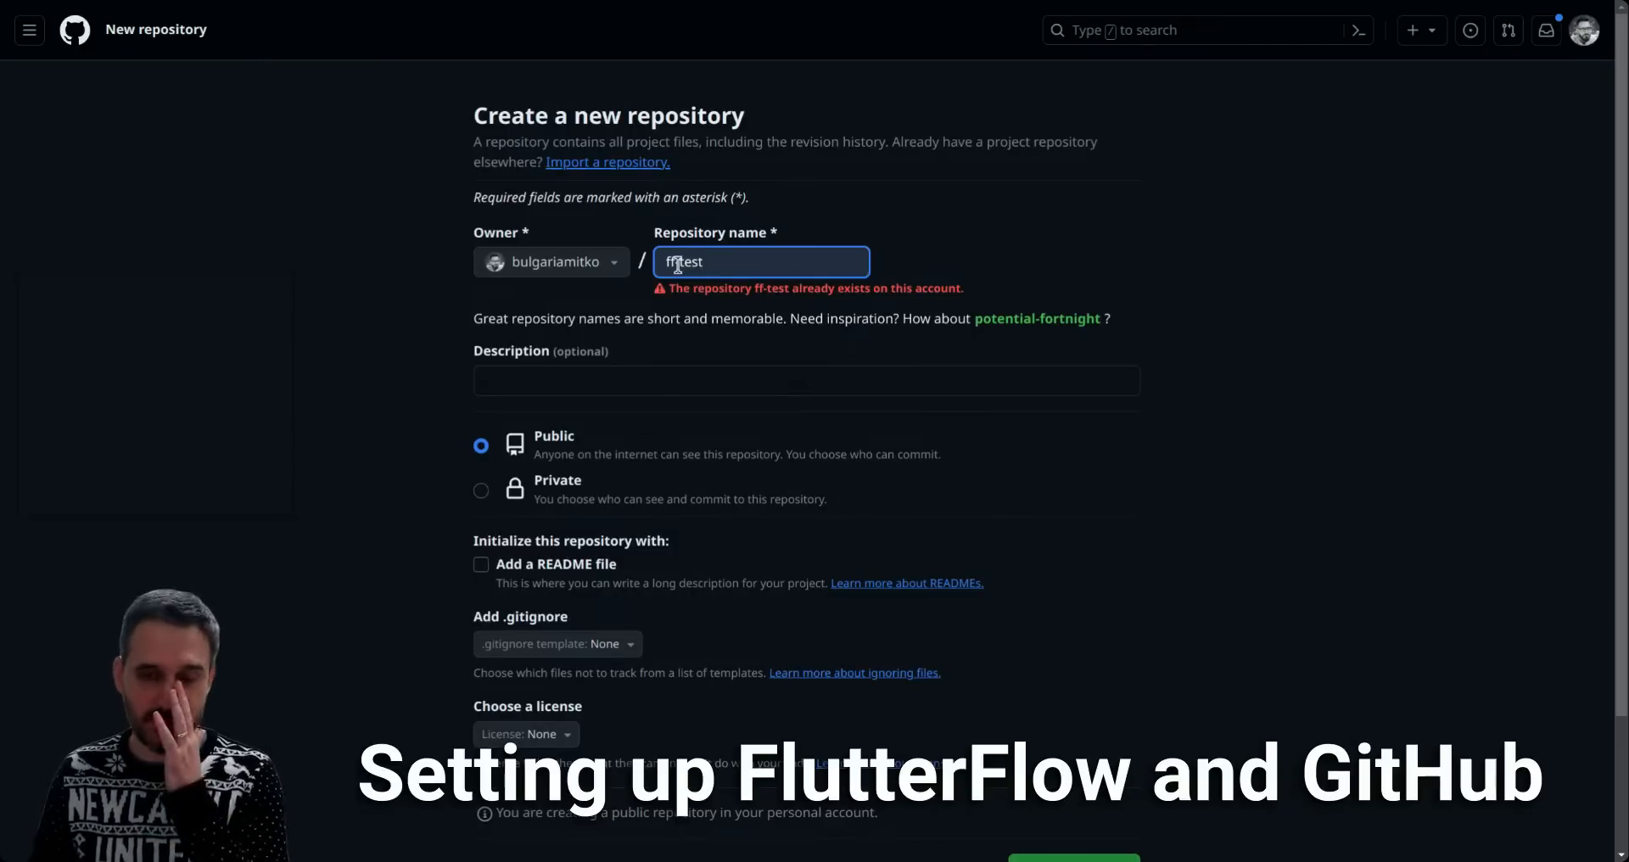
{"action": "left_click_drag", "start_coordinate": [708, 265], "coordinate": [665, 262]}
{"action": "left_click", "coordinate": [721, 262]}
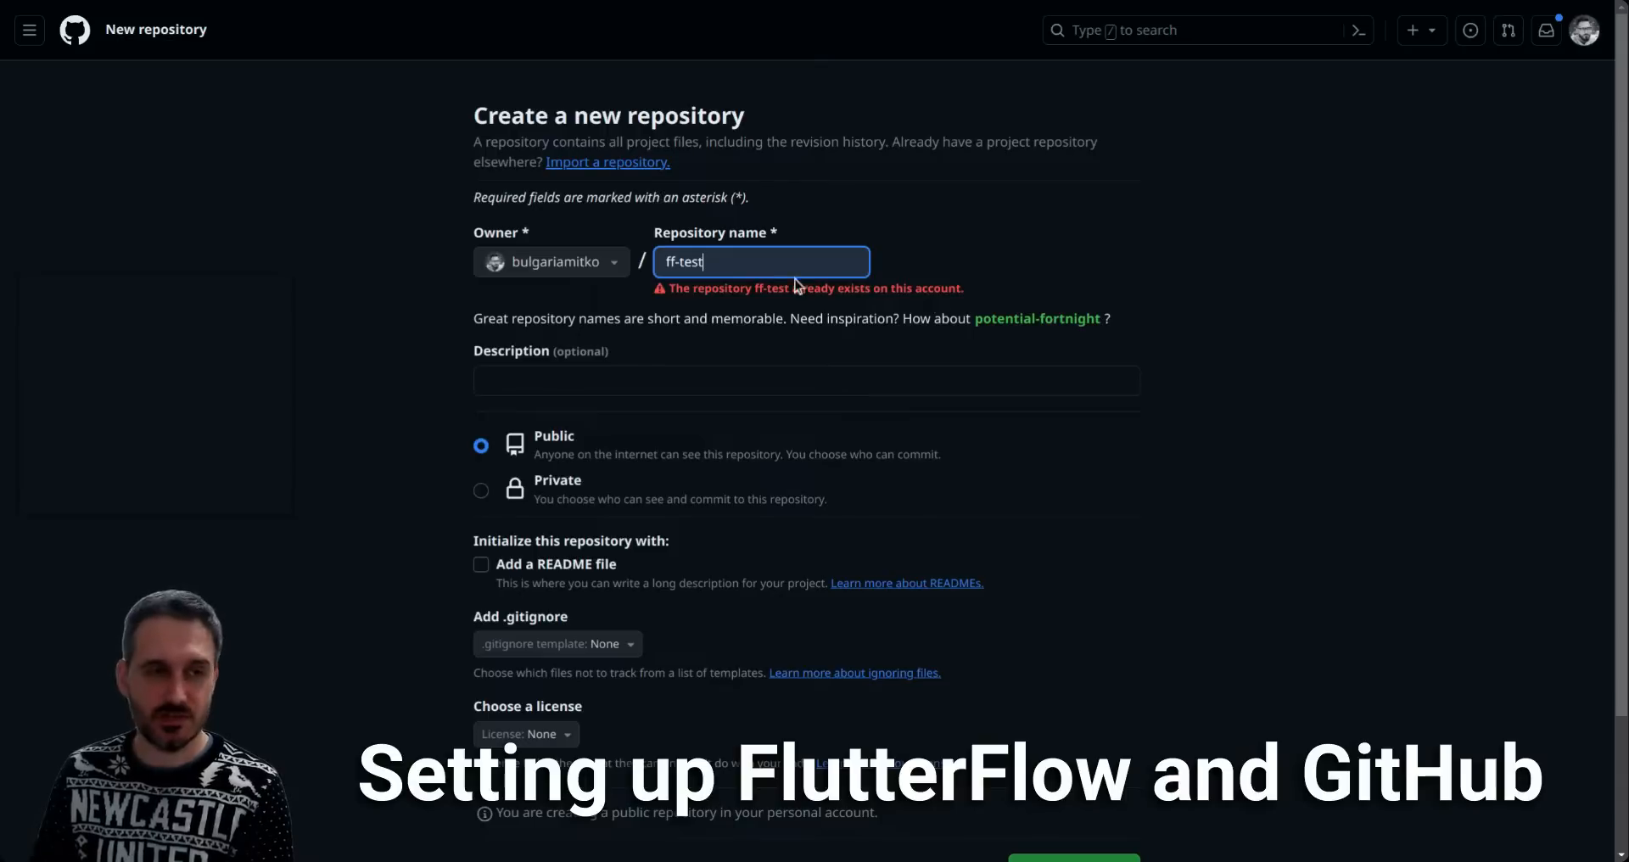
Try the private visibility for the new repository, set it back to public and review the initialization options
{"action": "left_click", "coordinate": [579, 502]}
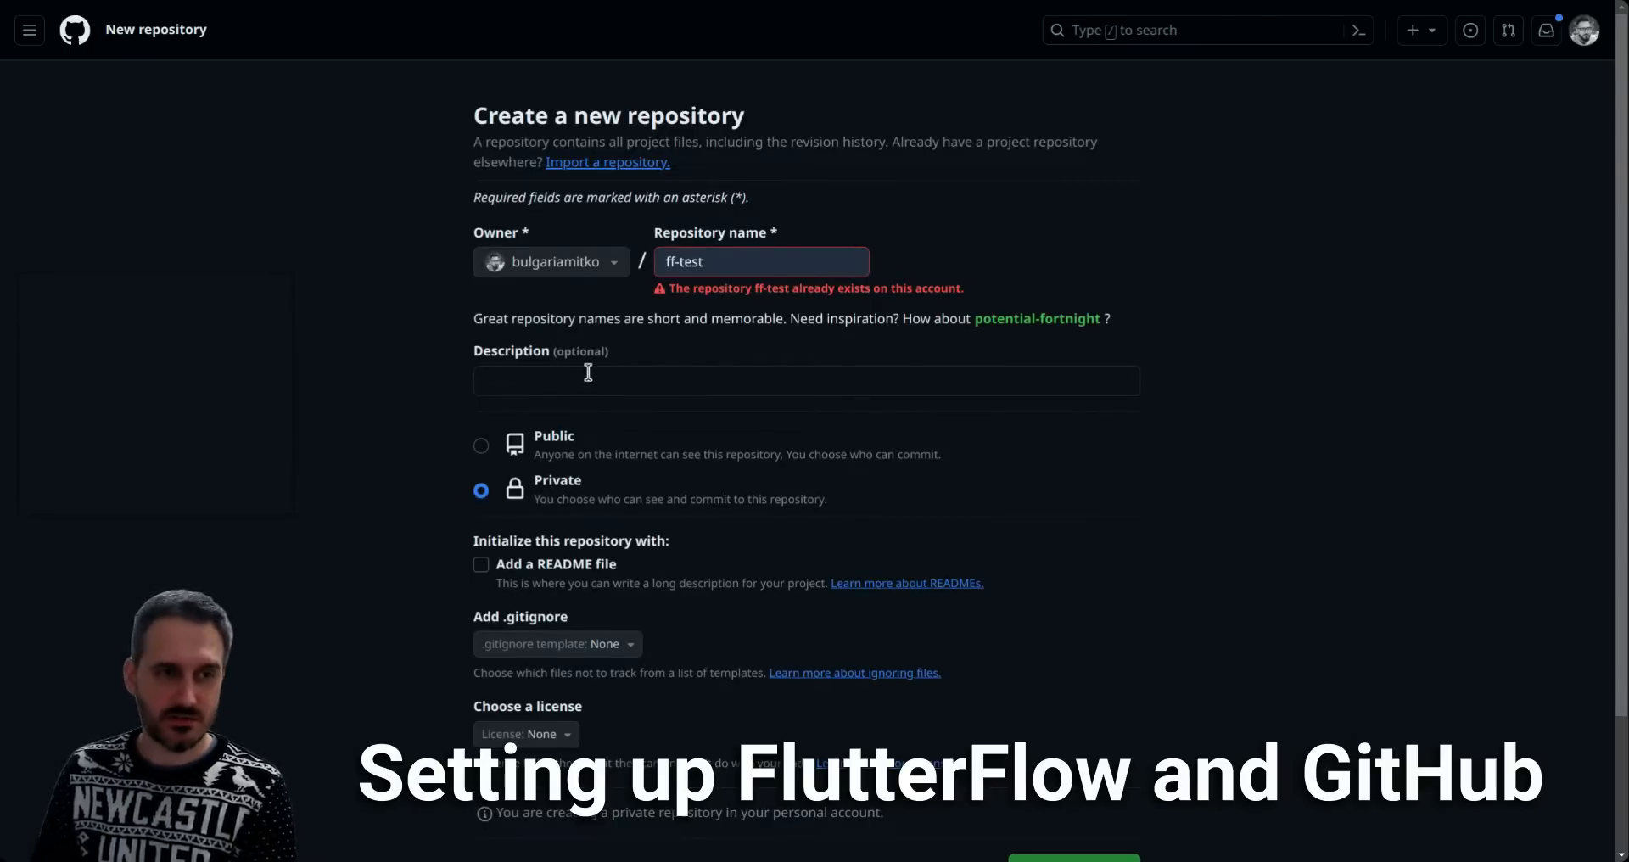
{"action": "left_click", "coordinate": [562, 390]}
{"action": "left_click", "coordinate": [401, 430]}
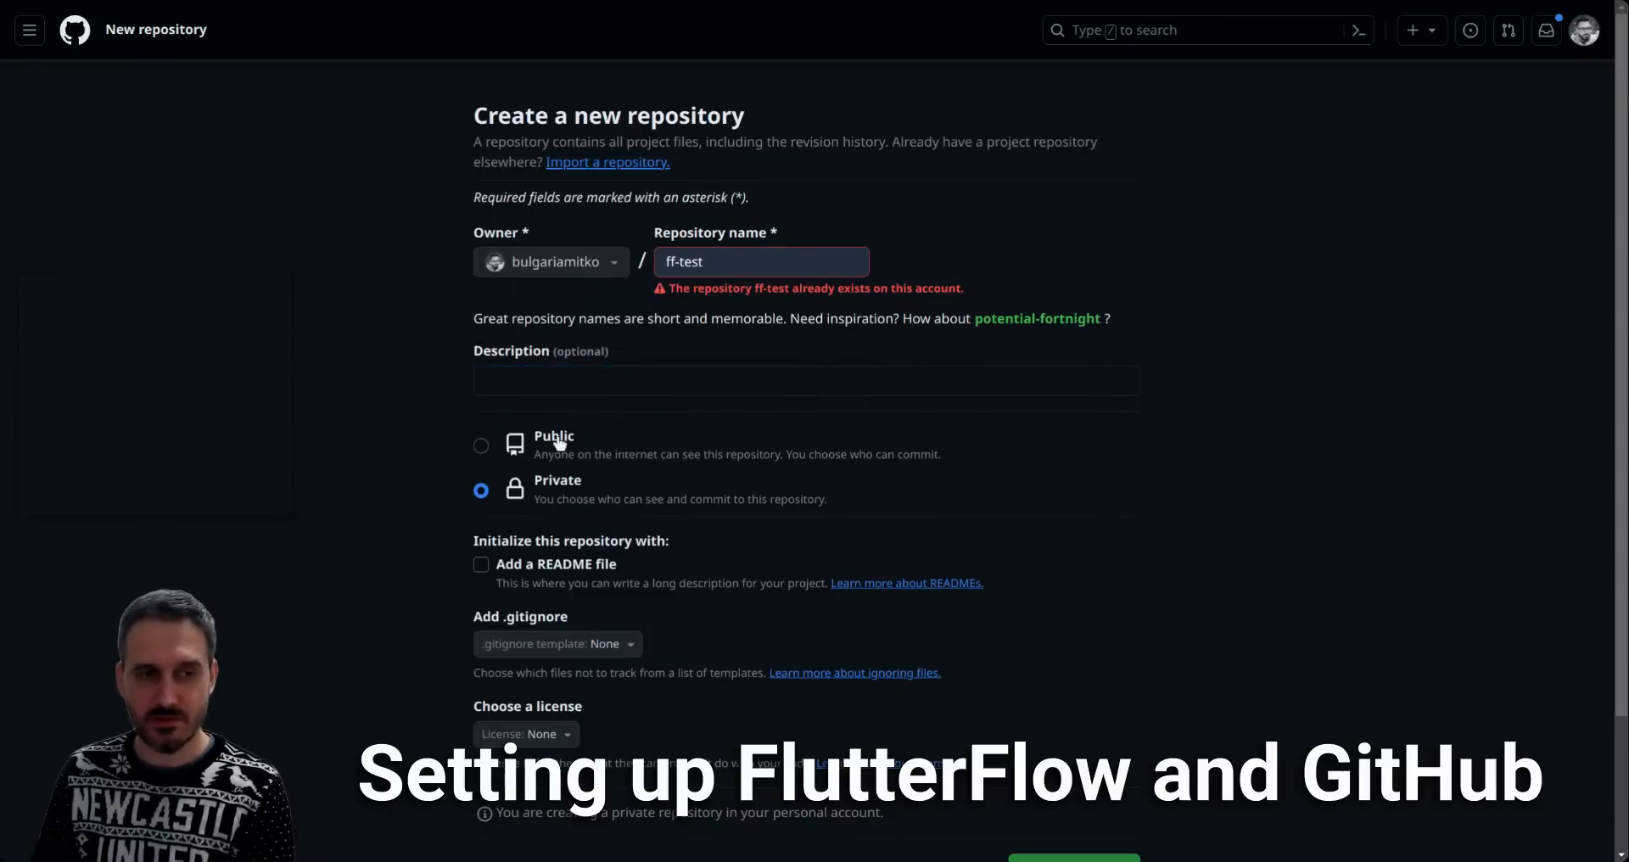
{"action": "left_click", "coordinate": [559, 446]}
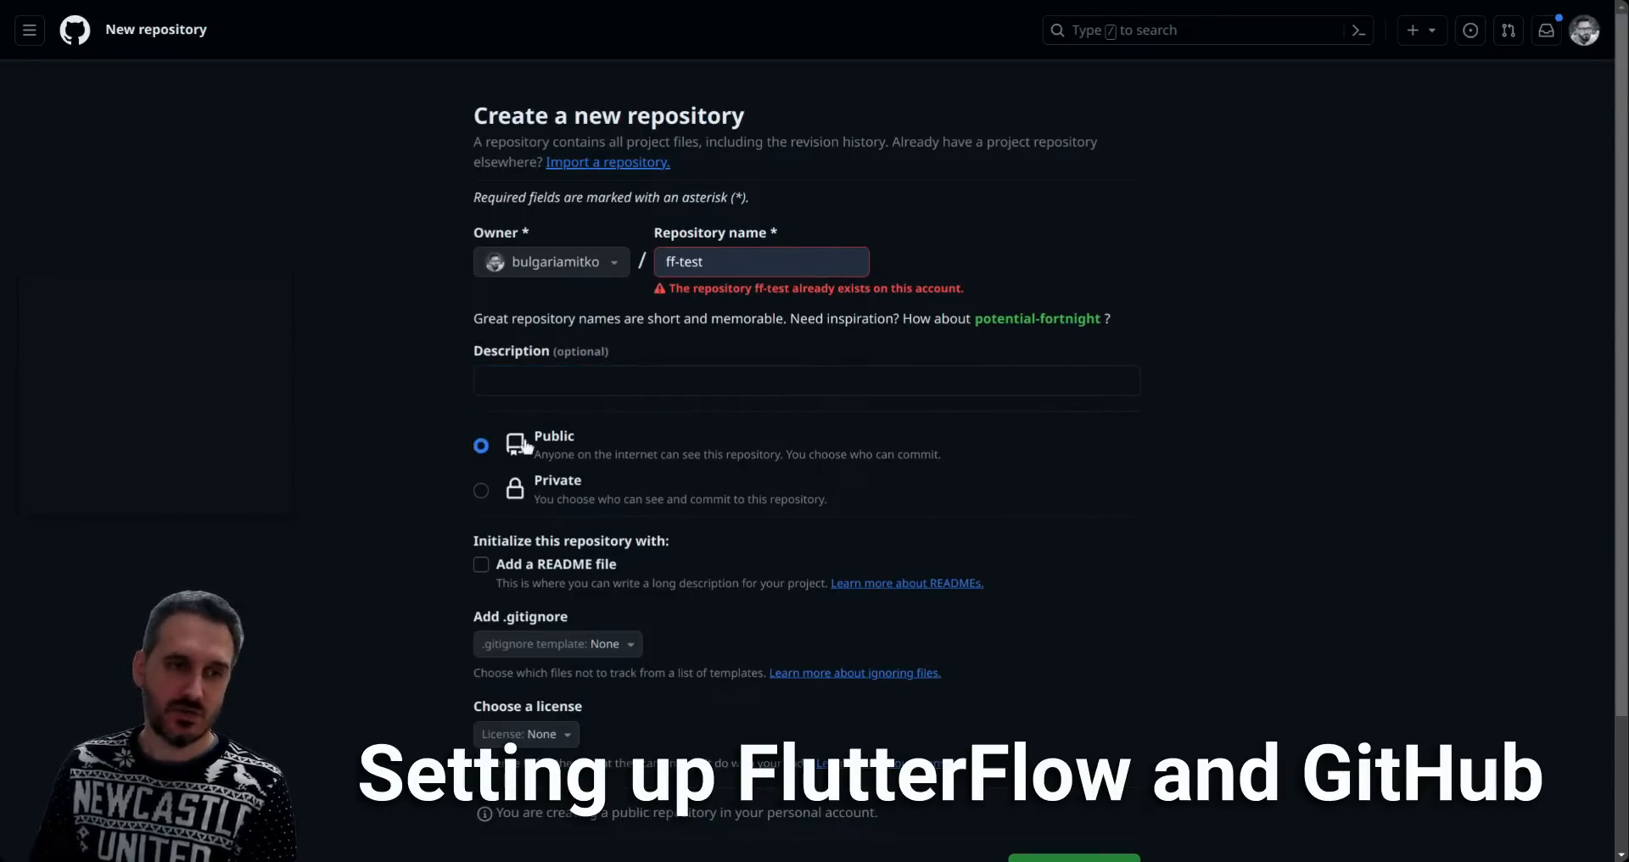
{"action": "scroll", "coordinate": [395, 461], "scroll_direction": "down", "scroll_amount": 2}
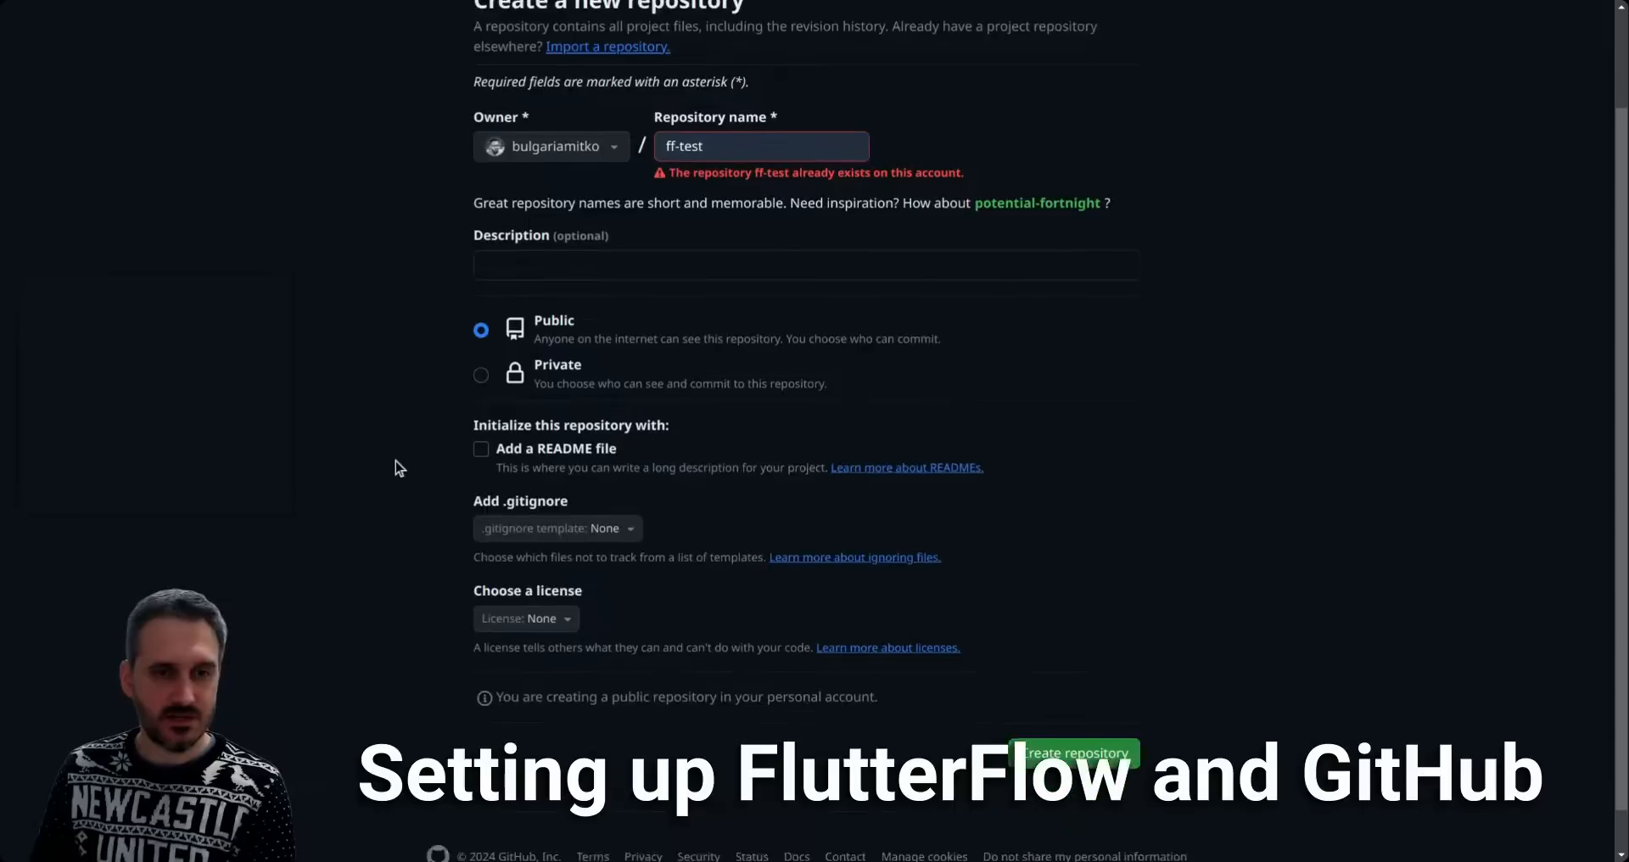
{"action": "scroll", "coordinate": [316, 400], "scroll_direction": "up", "scroll_amount": 2}
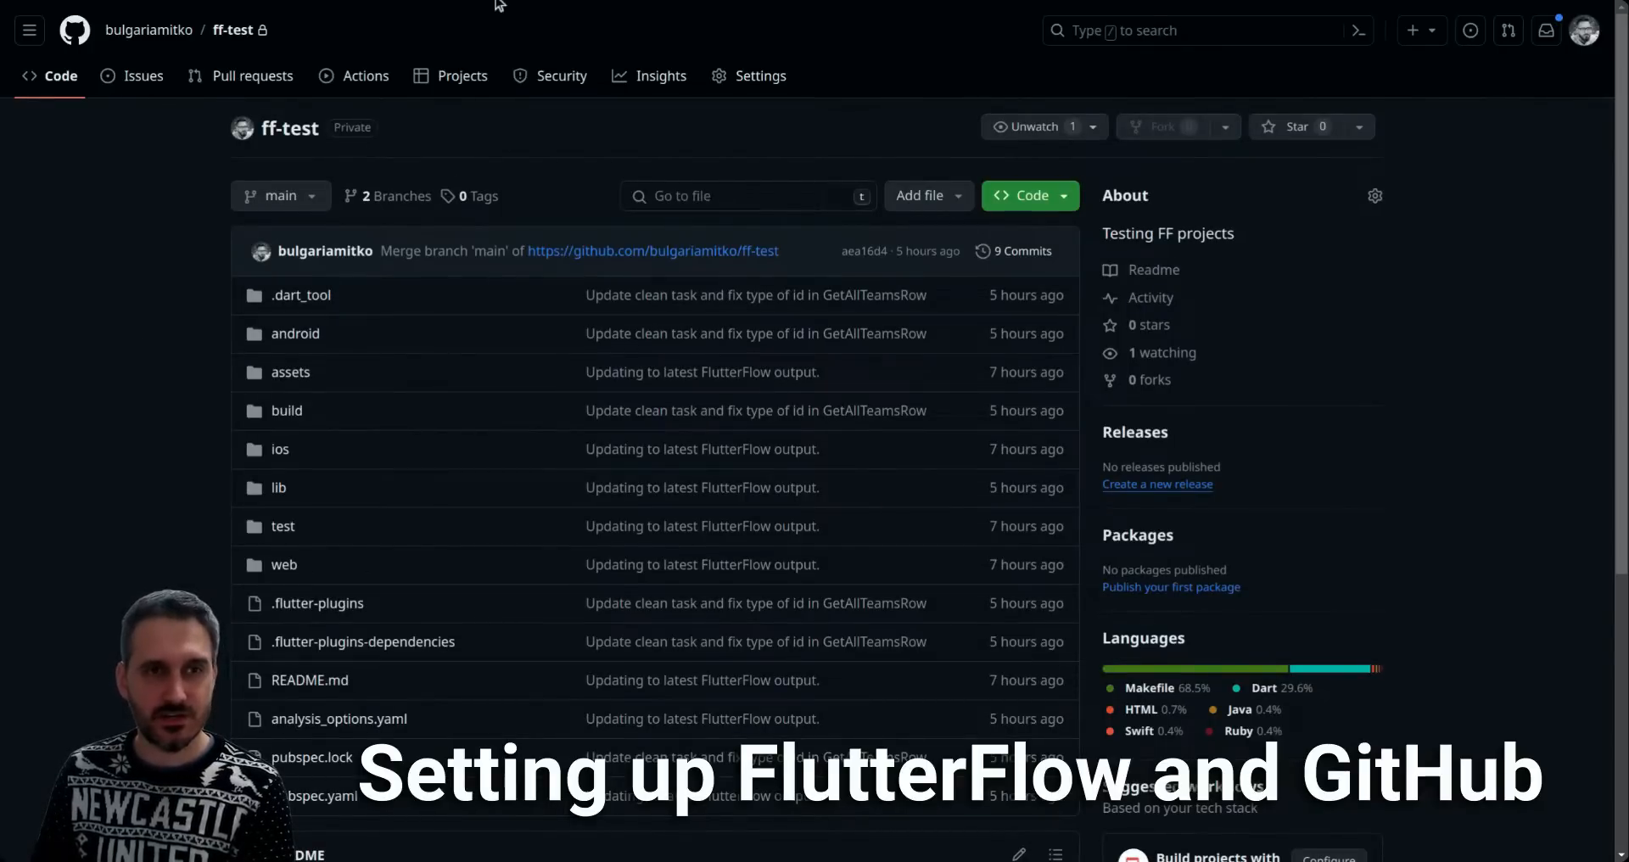
Copy the HTTPS clone URL of the existing ff-test repository
{"action": "left_click", "coordinate": [1072, 199]}
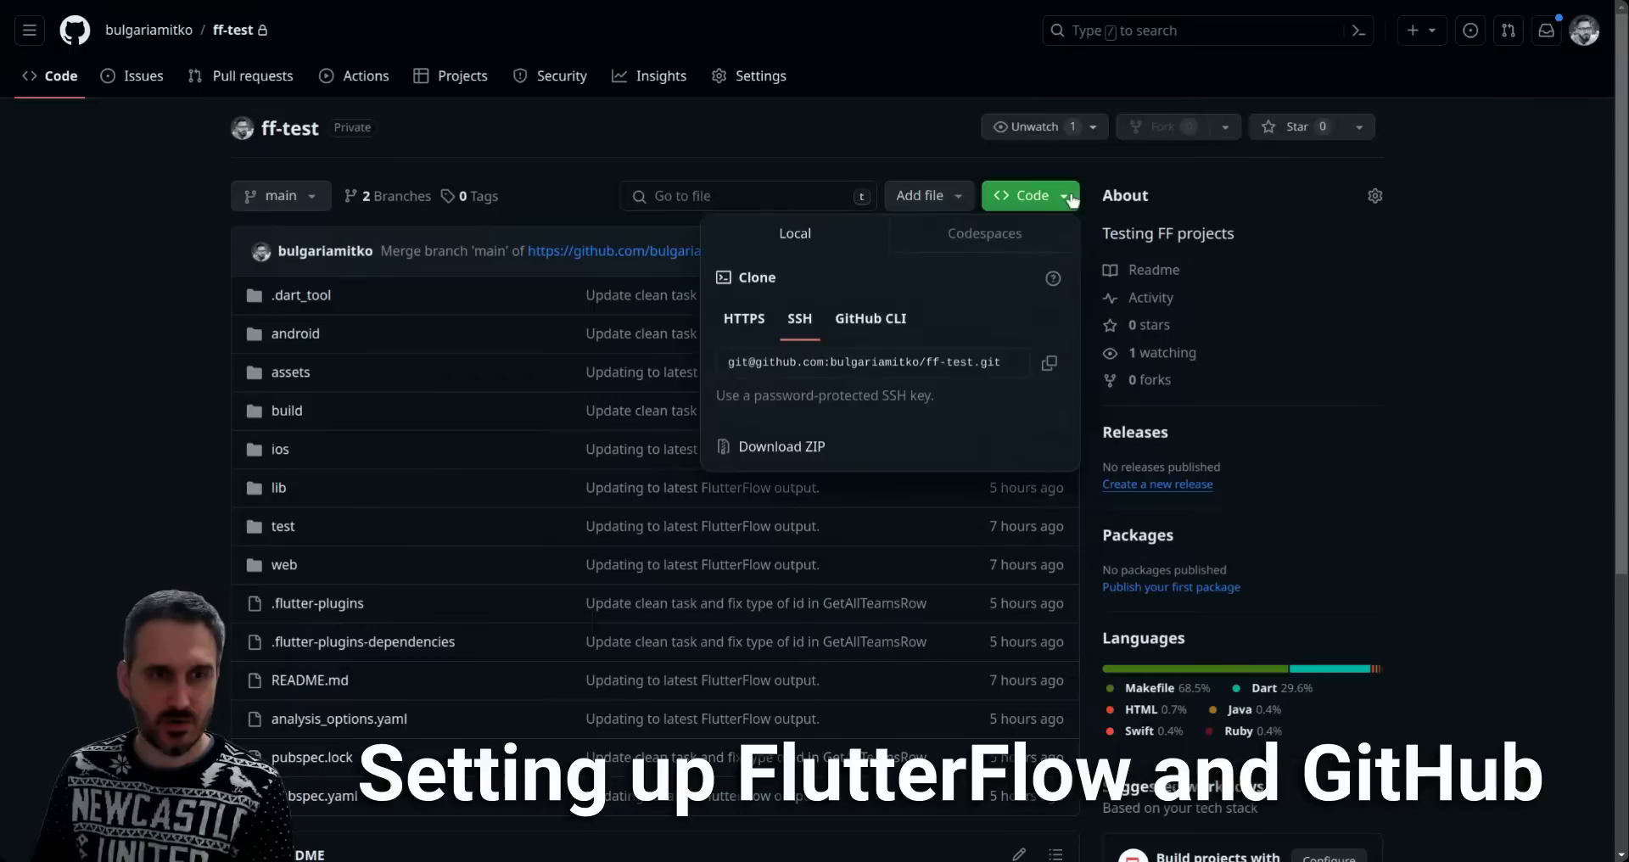
{"action": "left_click", "coordinate": [974, 232]}
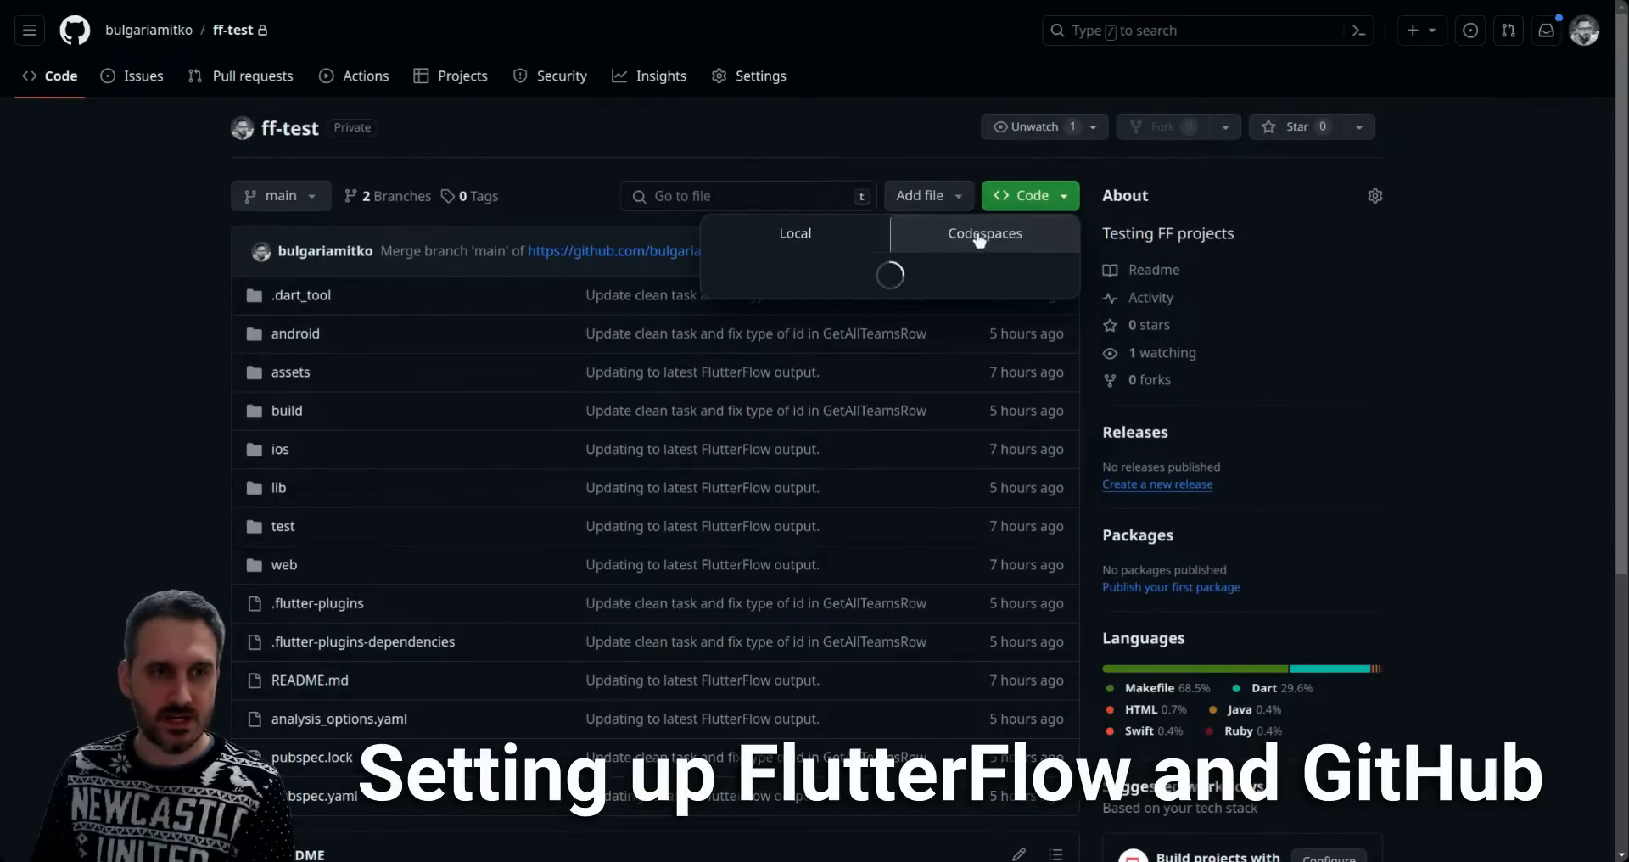
{"action": "left_click", "coordinate": [848, 247]}
{"action": "left_click", "coordinate": [743, 318]}
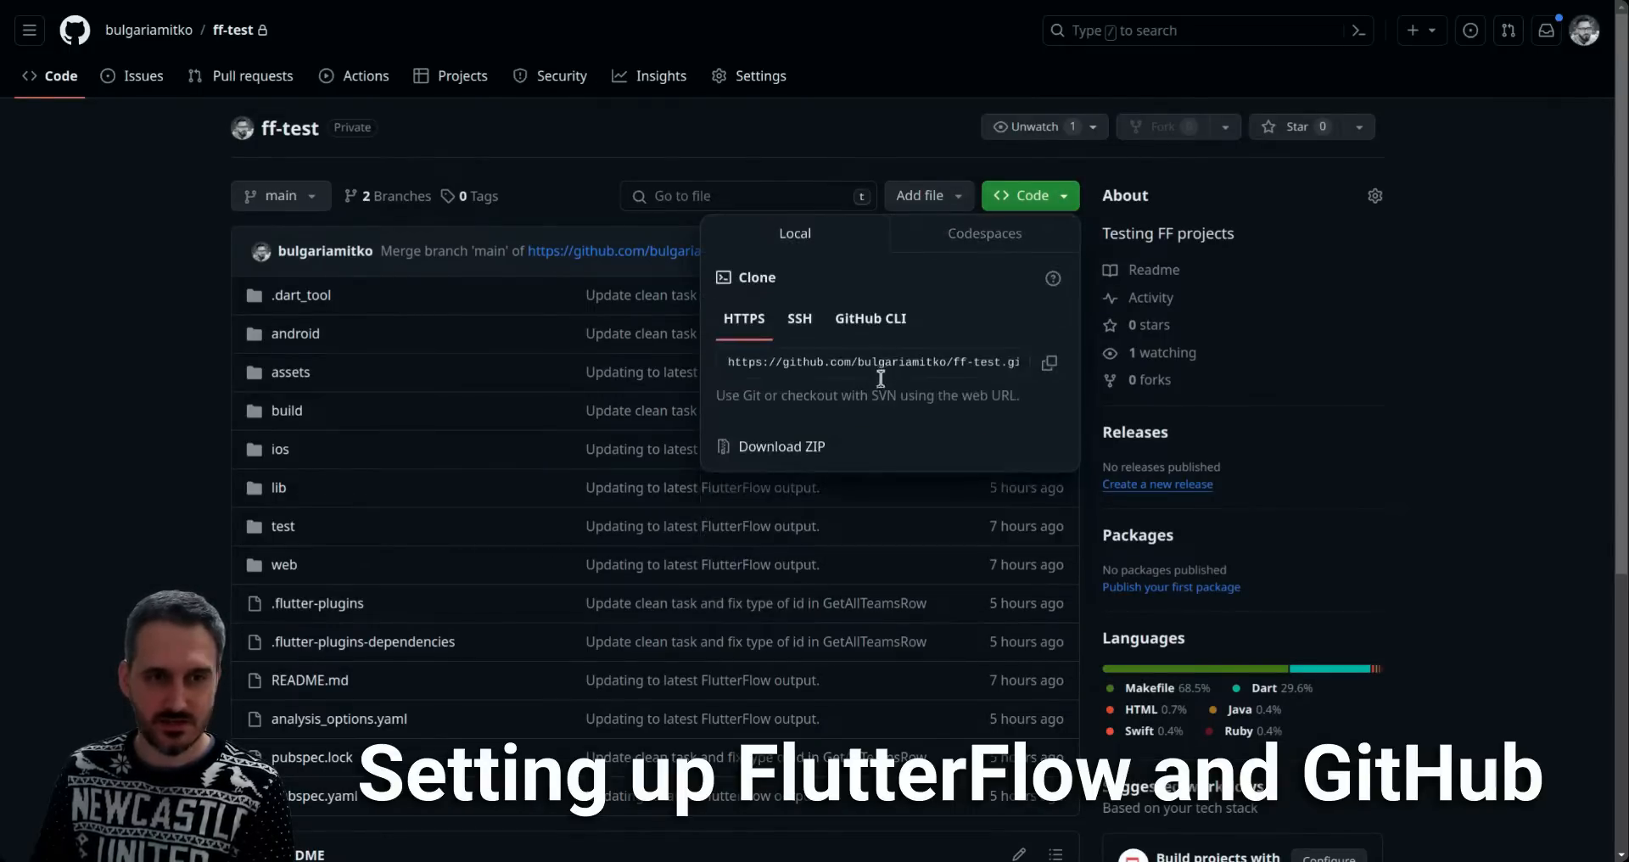
{"action": "left_click", "coordinate": [864, 363]}
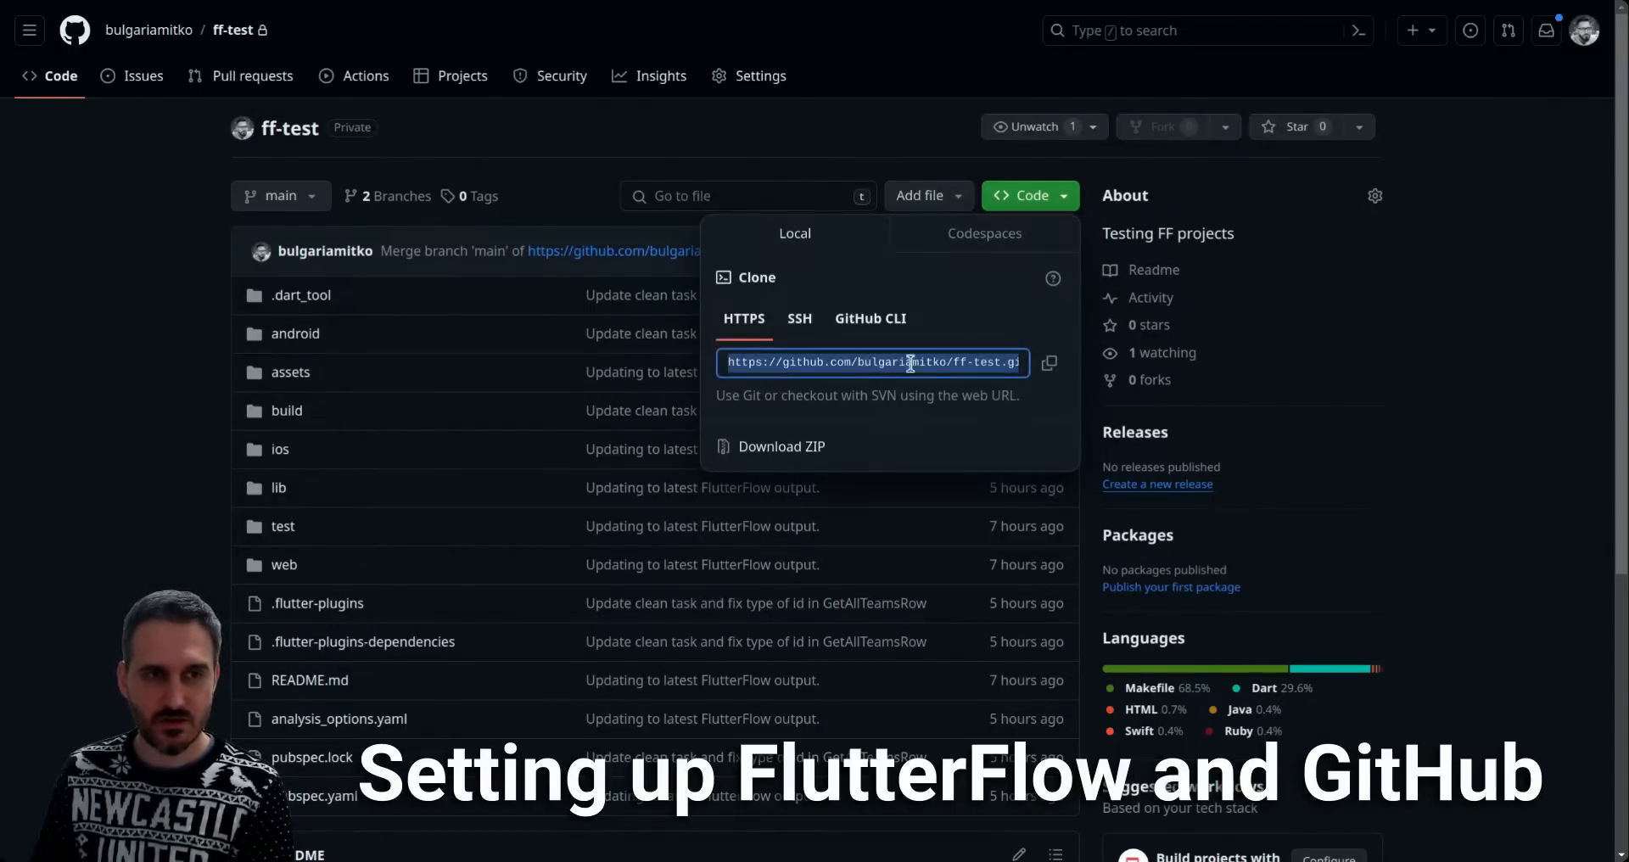
{"action": "left_click", "coordinate": [1049, 364]}
{"action": "left_click", "coordinate": [1049, 365]}
{"action": "left_click", "coordinate": [1491, 328]}
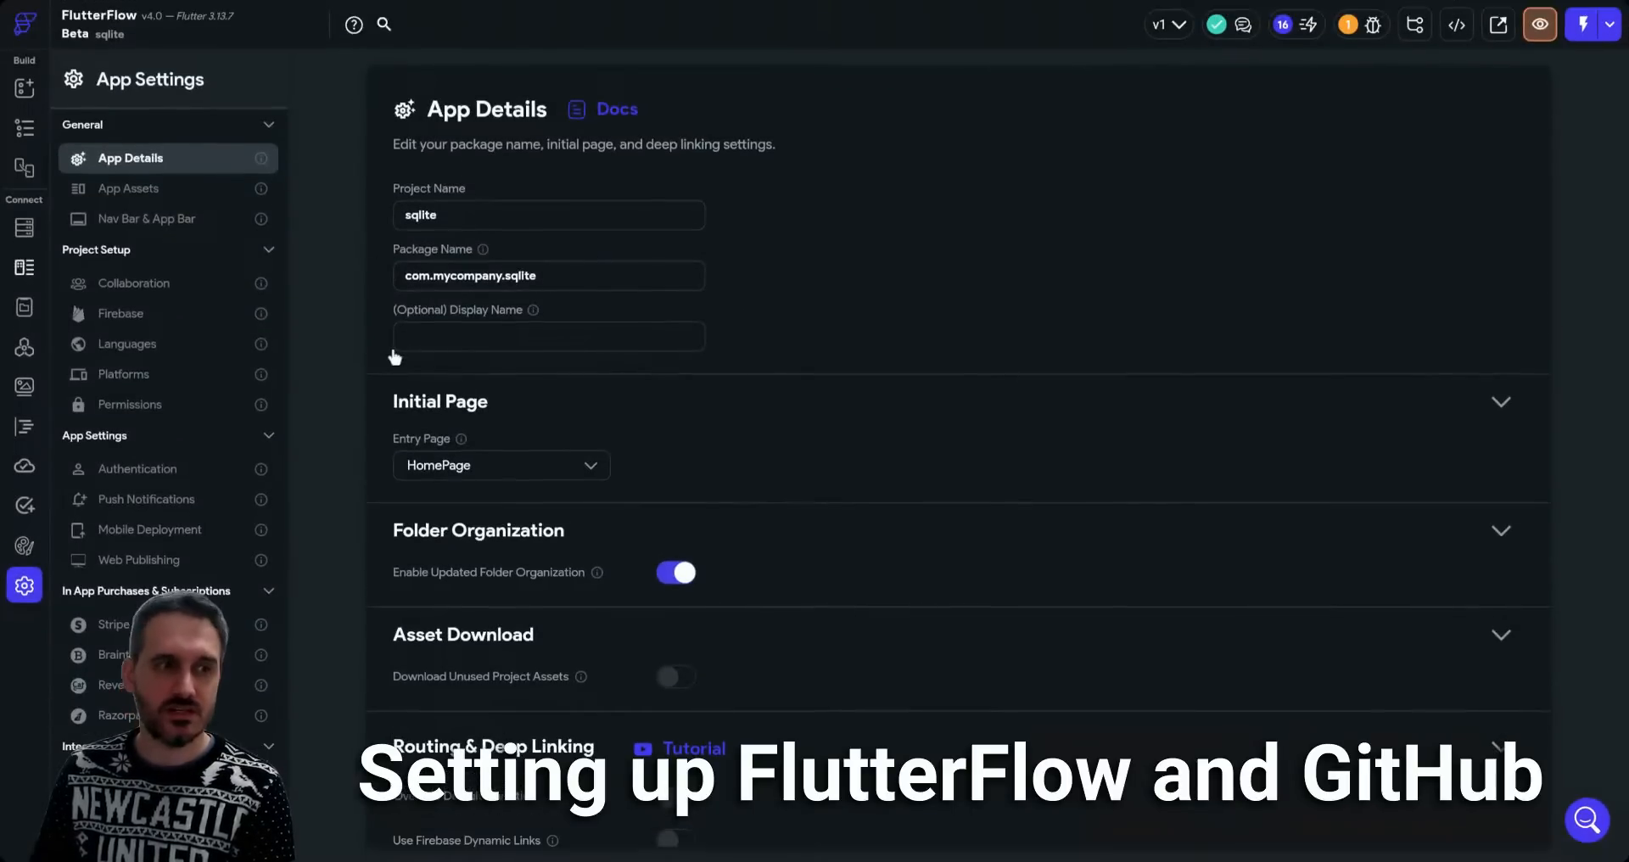
In the FlutterFlow sqlite project, open the GitHub integration settings and check the connected ff-test repository URL
{"action": "scroll", "coordinate": [168, 339], "scroll_direction": "down", "scroll_amount": 1}
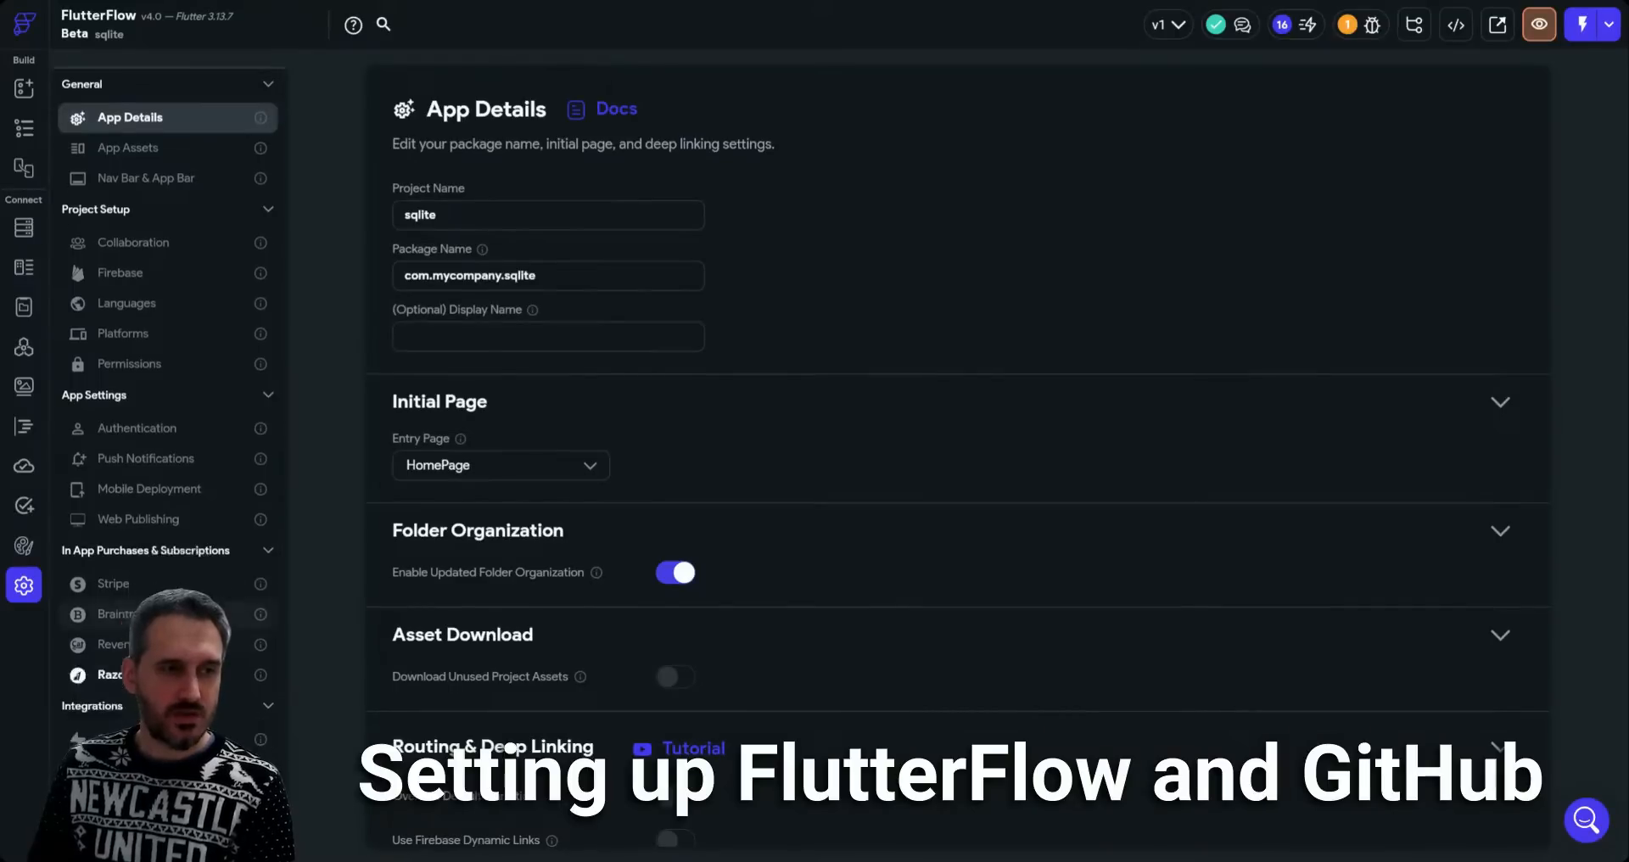
{"action": "scroll", "coordinate": [170, 632], "scroll_direction": "down", "scroll_amount": 2}
{"action": "left_click", "coordinate": [169, 627]}
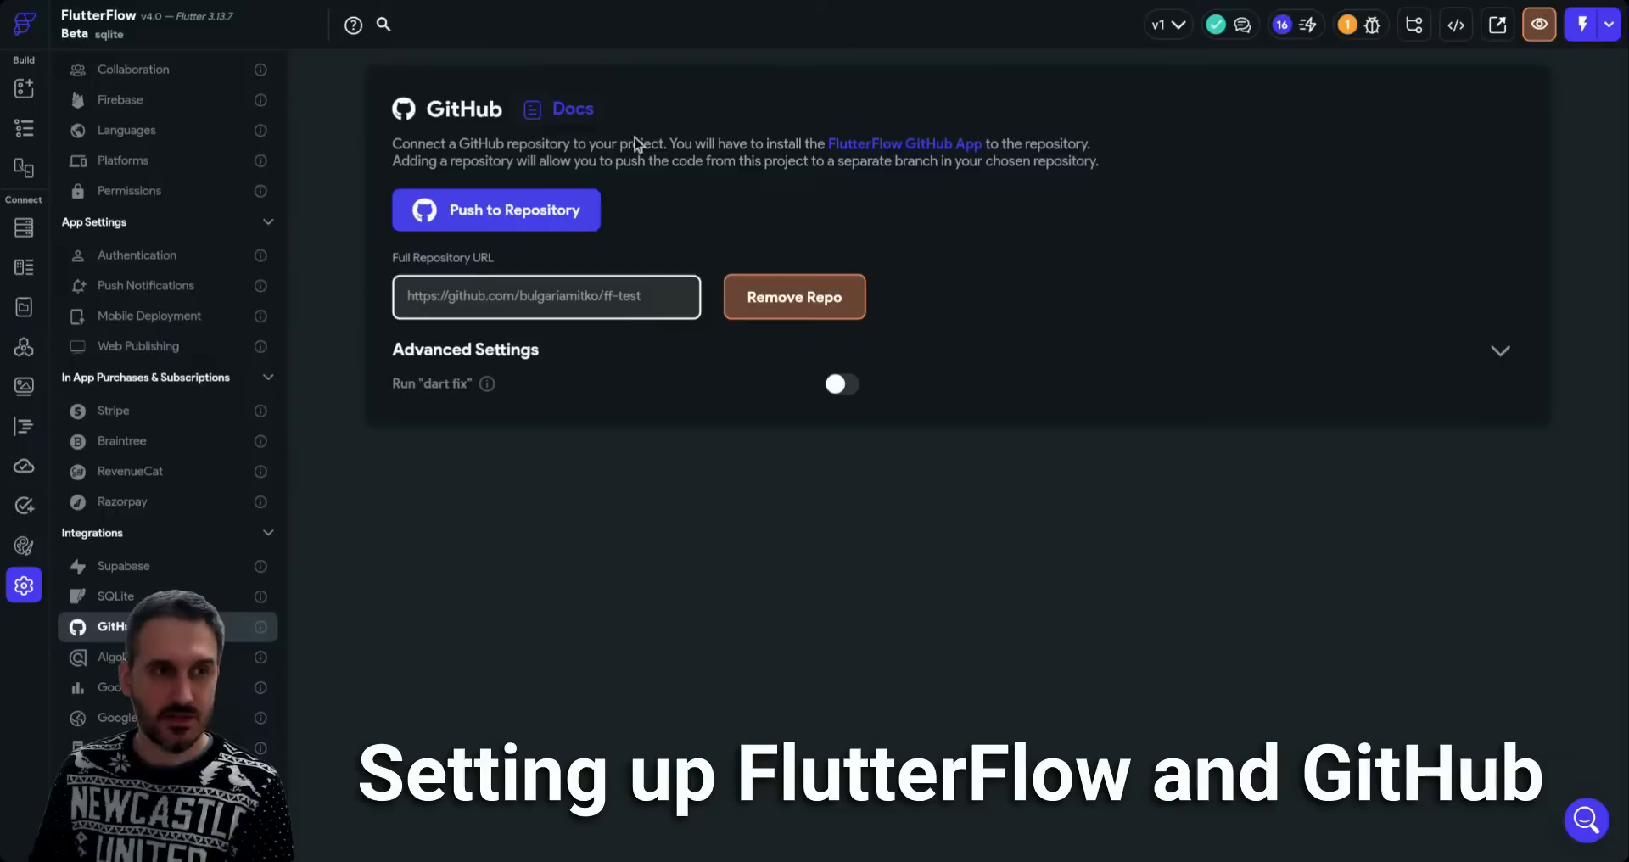
{"action": "triple_click", "coordinate": [547, 297]}
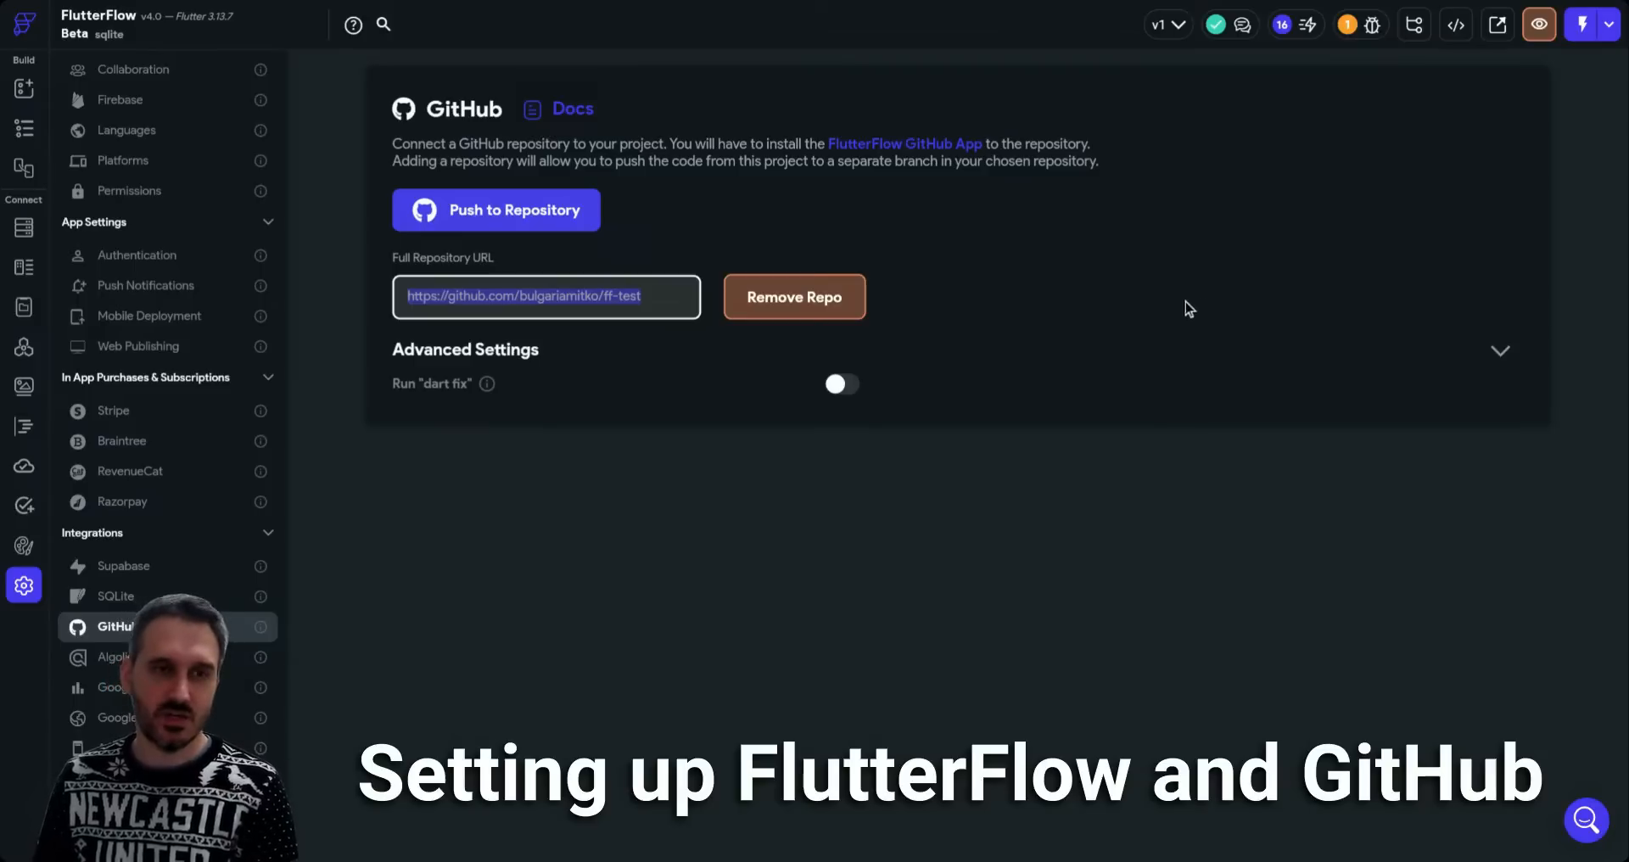
{"action": "left_click", "coordinate": [798, 220]}
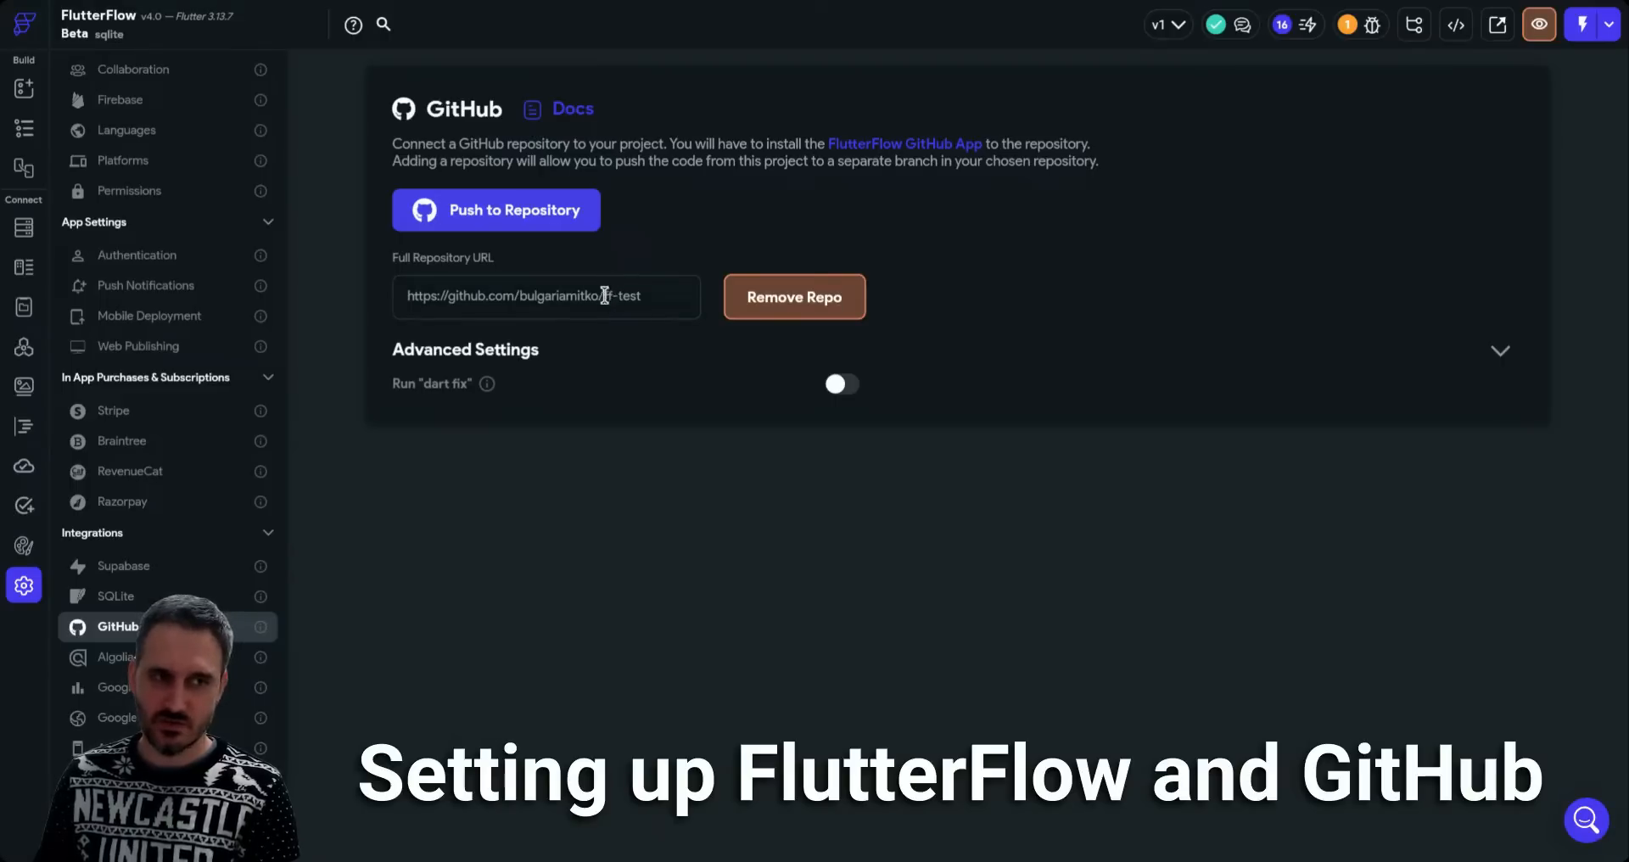
{"action": "left_click_drag", "start_coordinate": [604, 296], "coordinate": [649, 295]}
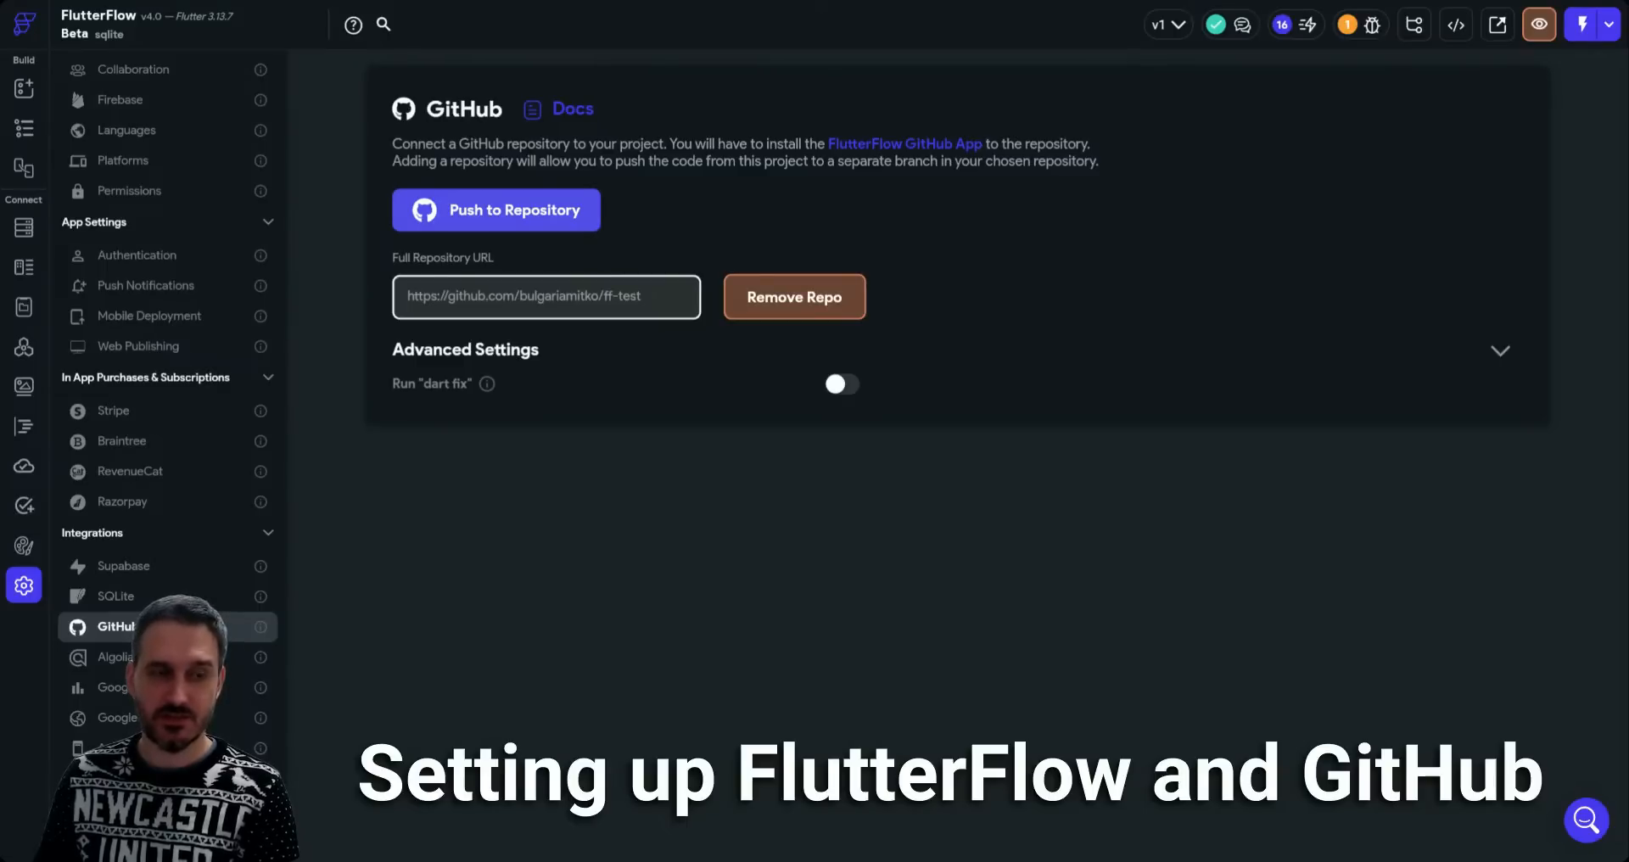
Push the project to the repository with the commit message "Updating to latest FlutterFlow output."
{"action": "left_click", "coordinate": [504, 219]}
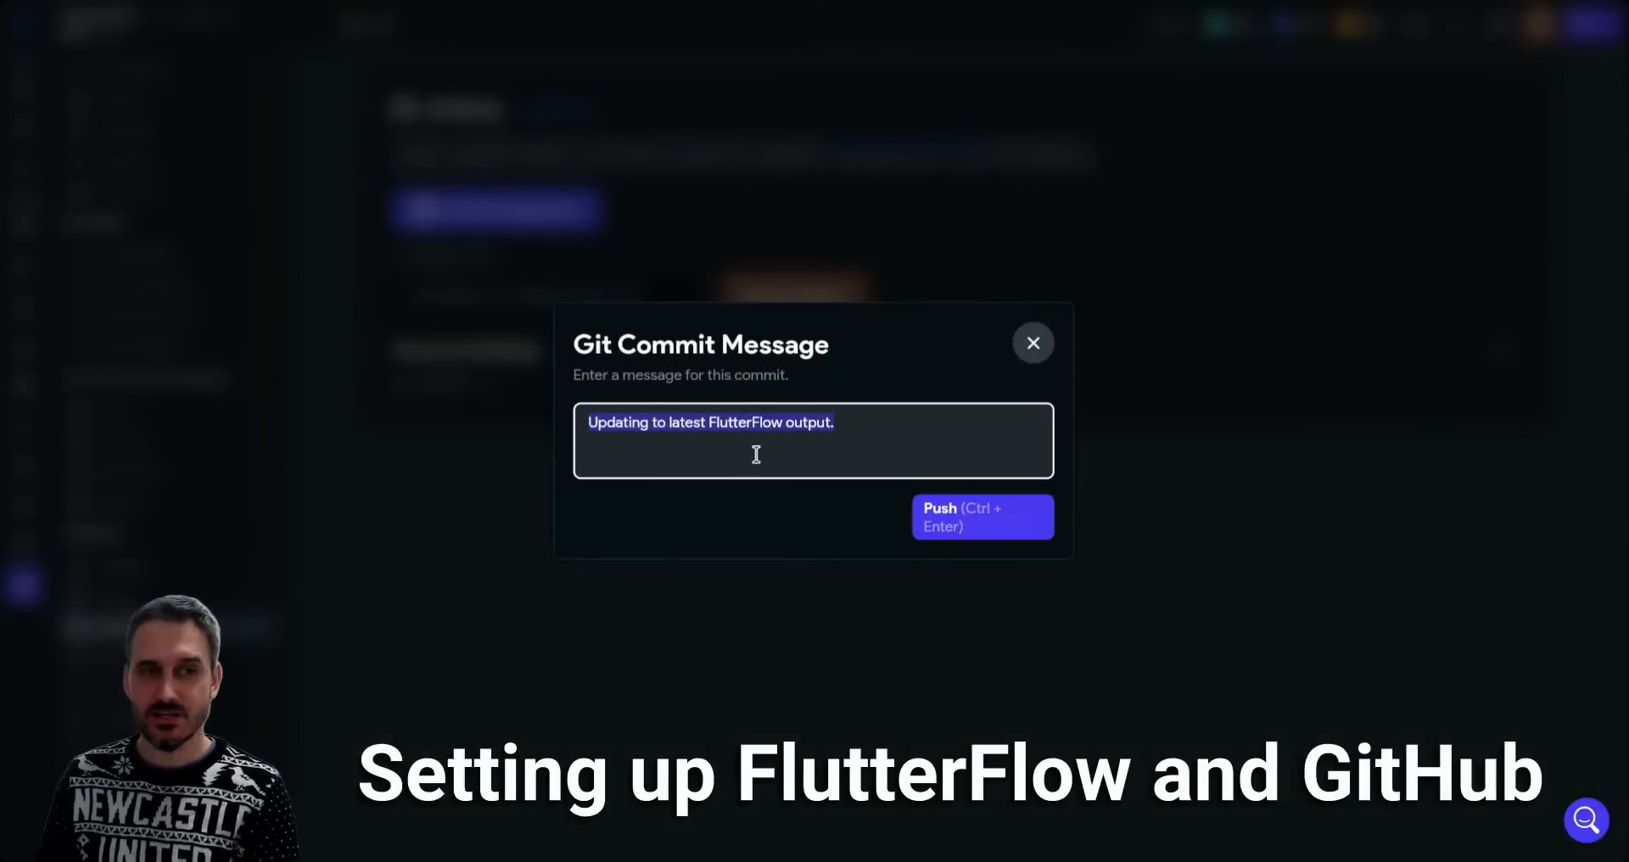
{"action": "left_click", "coordinate": [860, 429]}
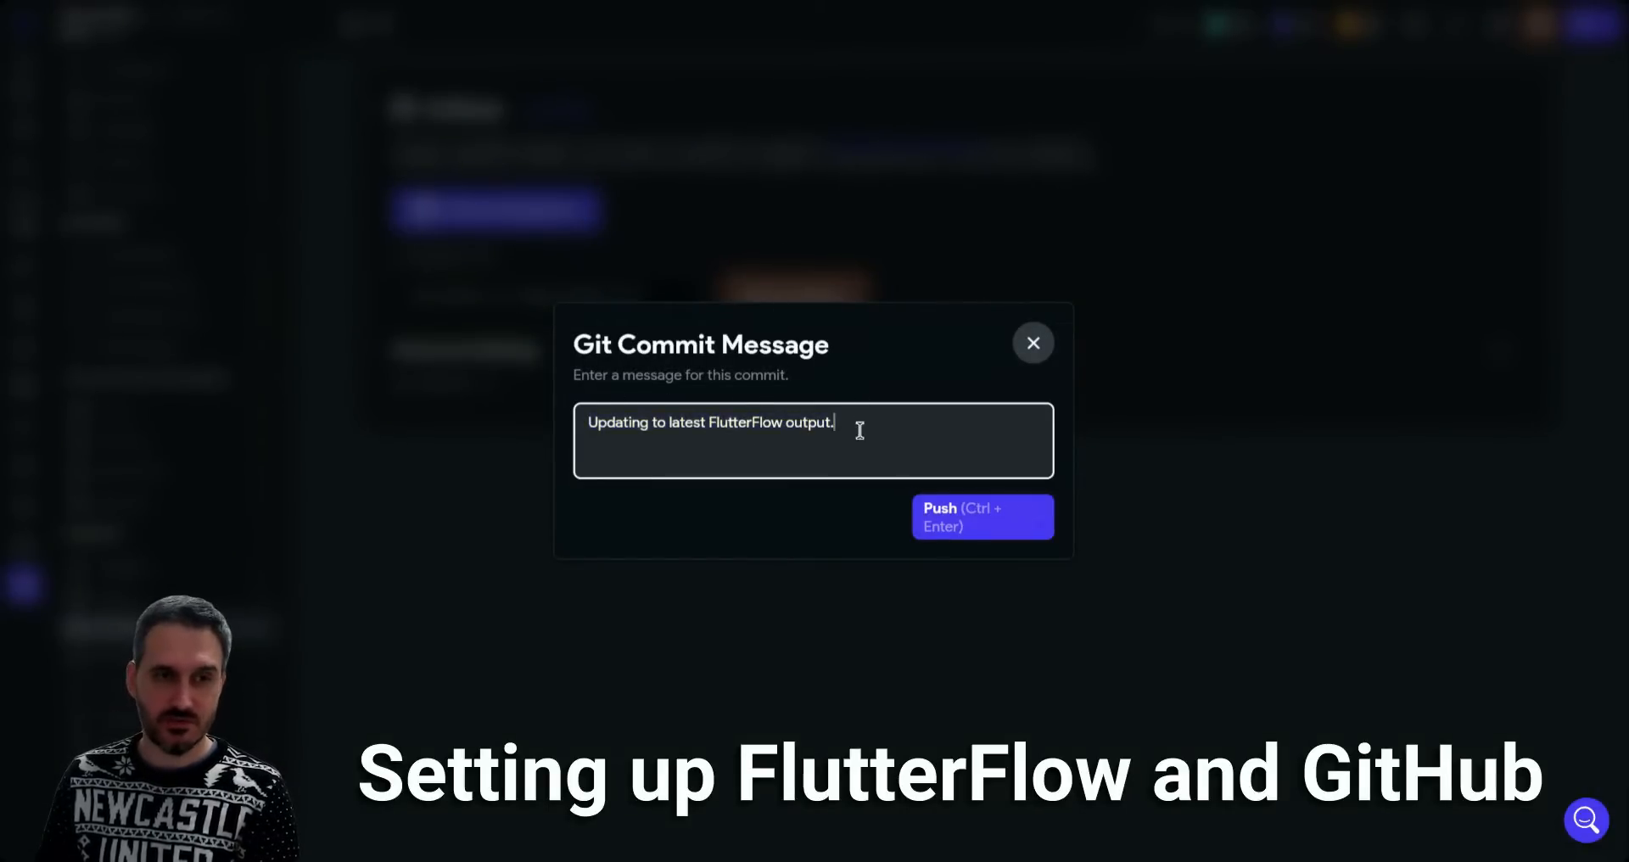
{"action": "triple_click", "coordinate": [673, 409]}
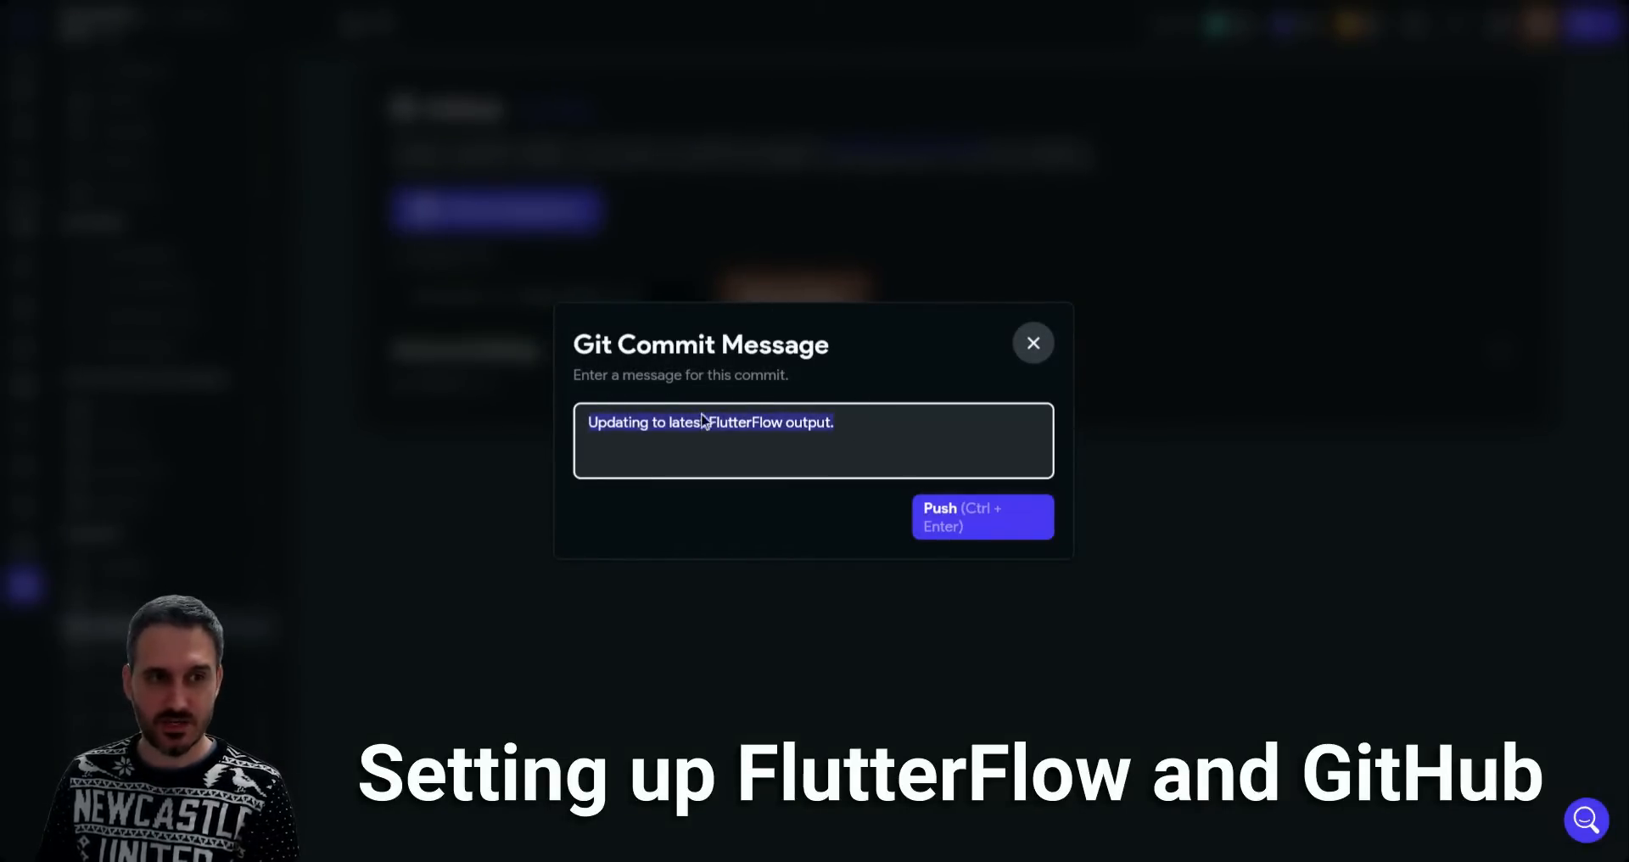
{"action": "left_click", "coordinate": [866, 424]}
{"action": "left_click_drag", "start_coordinate": [901, 422], "coordinate": [582, 425]}
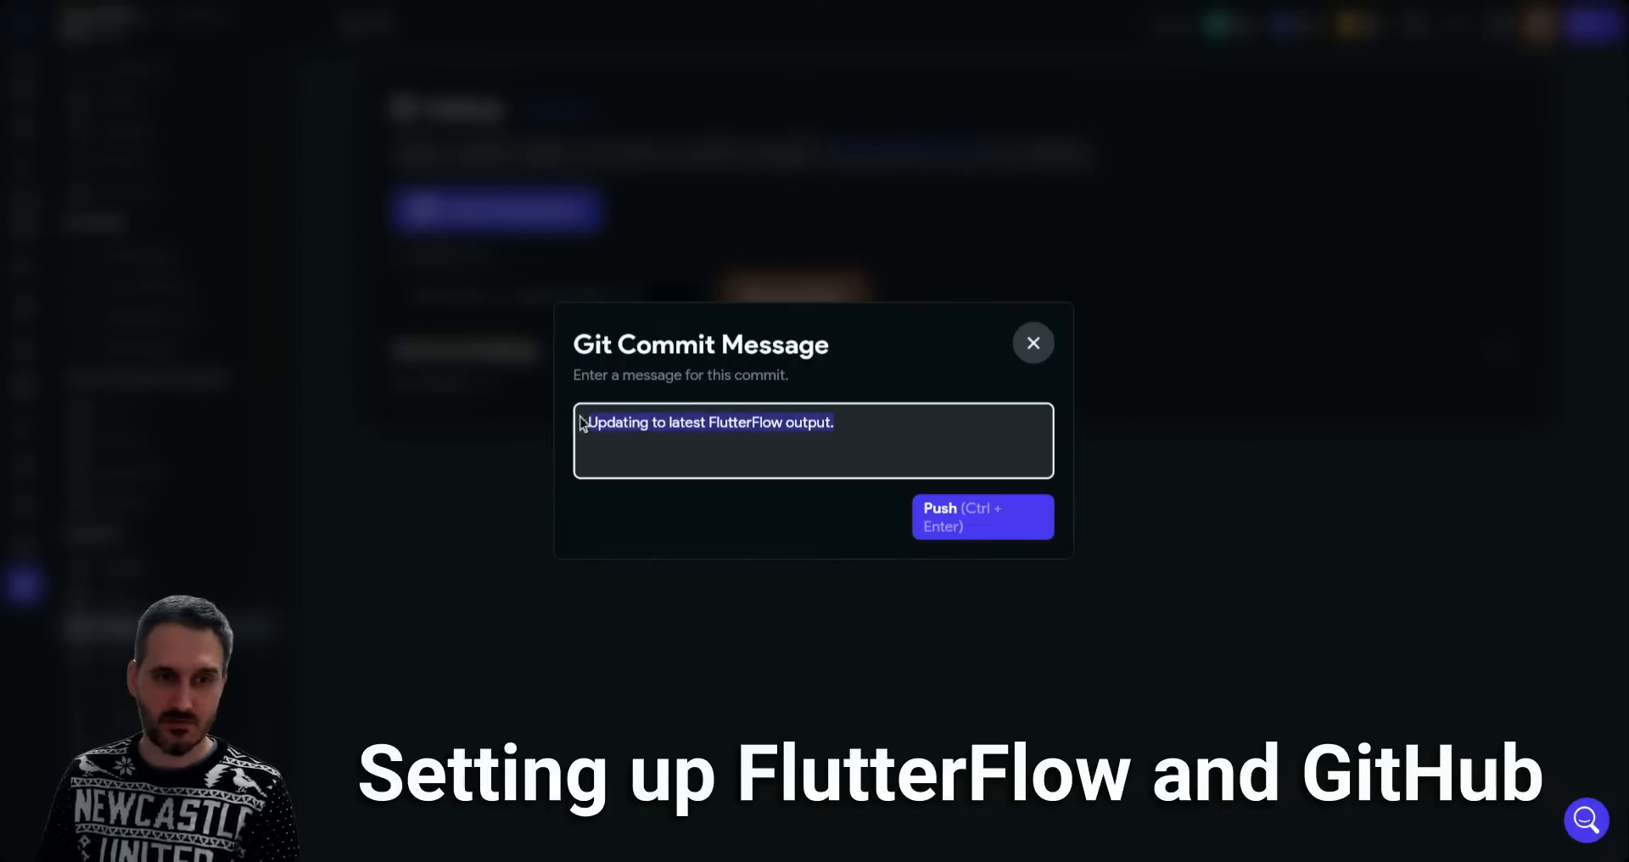
{"action": "left_click", "coordinate": [953, 511]}
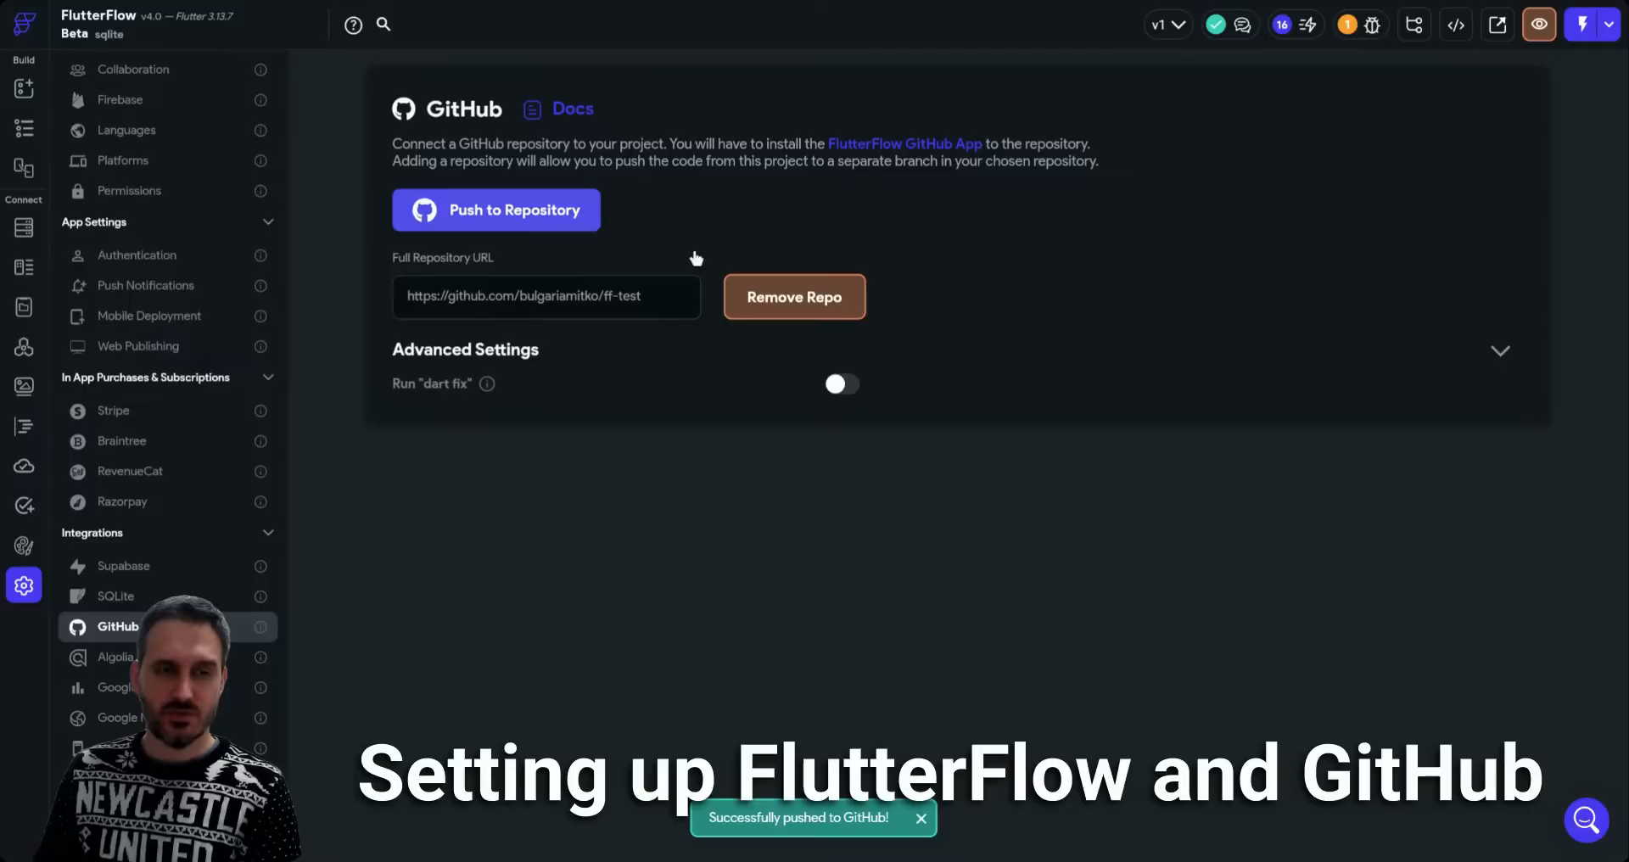
Switch the Run "dart fix" option on and back off
{"action": "left_click", "coordinate": [843, 387]}
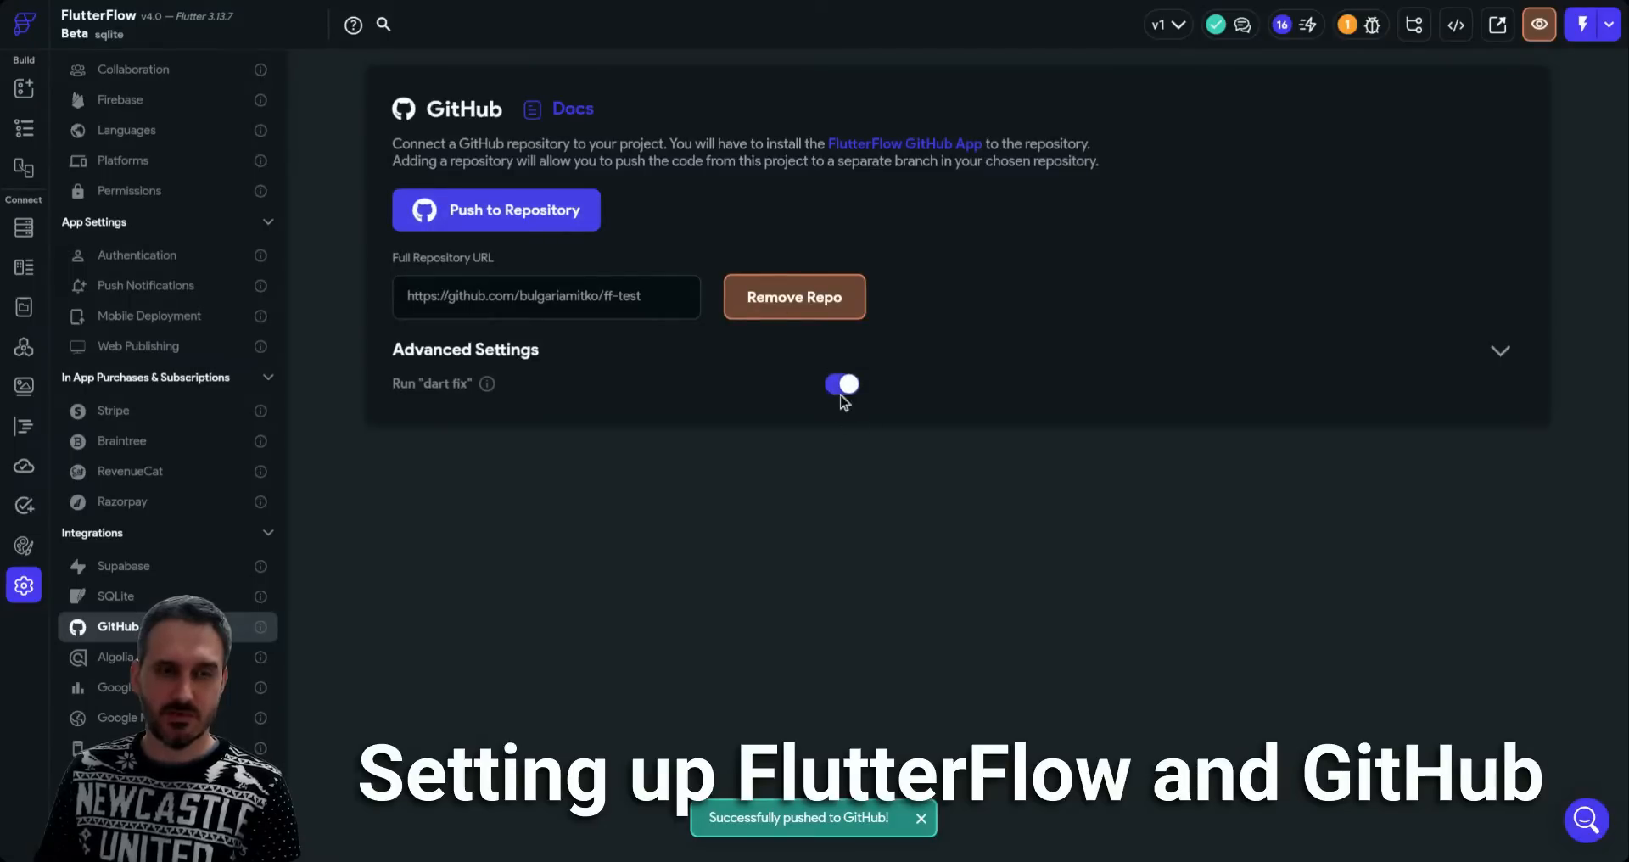
{"action": "left_click", "coordinate": [836, 386]}
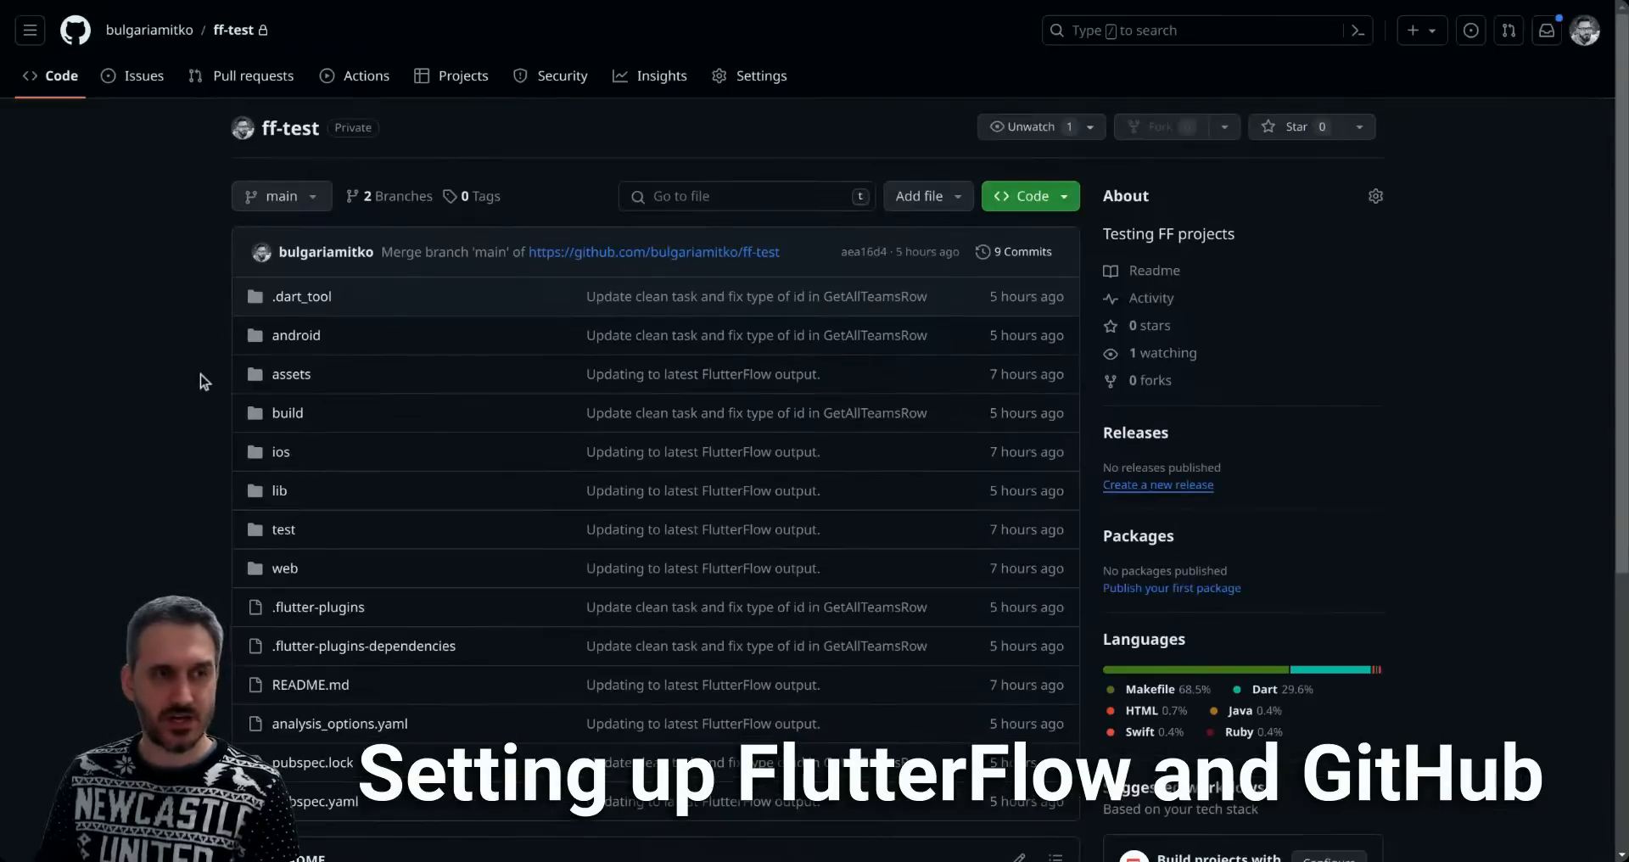
On GitHub, view the pushed files in the ff-test repository's flutterflow branch and return to the main branch
{"action": "left_click", "coordinate": [310, 197]}
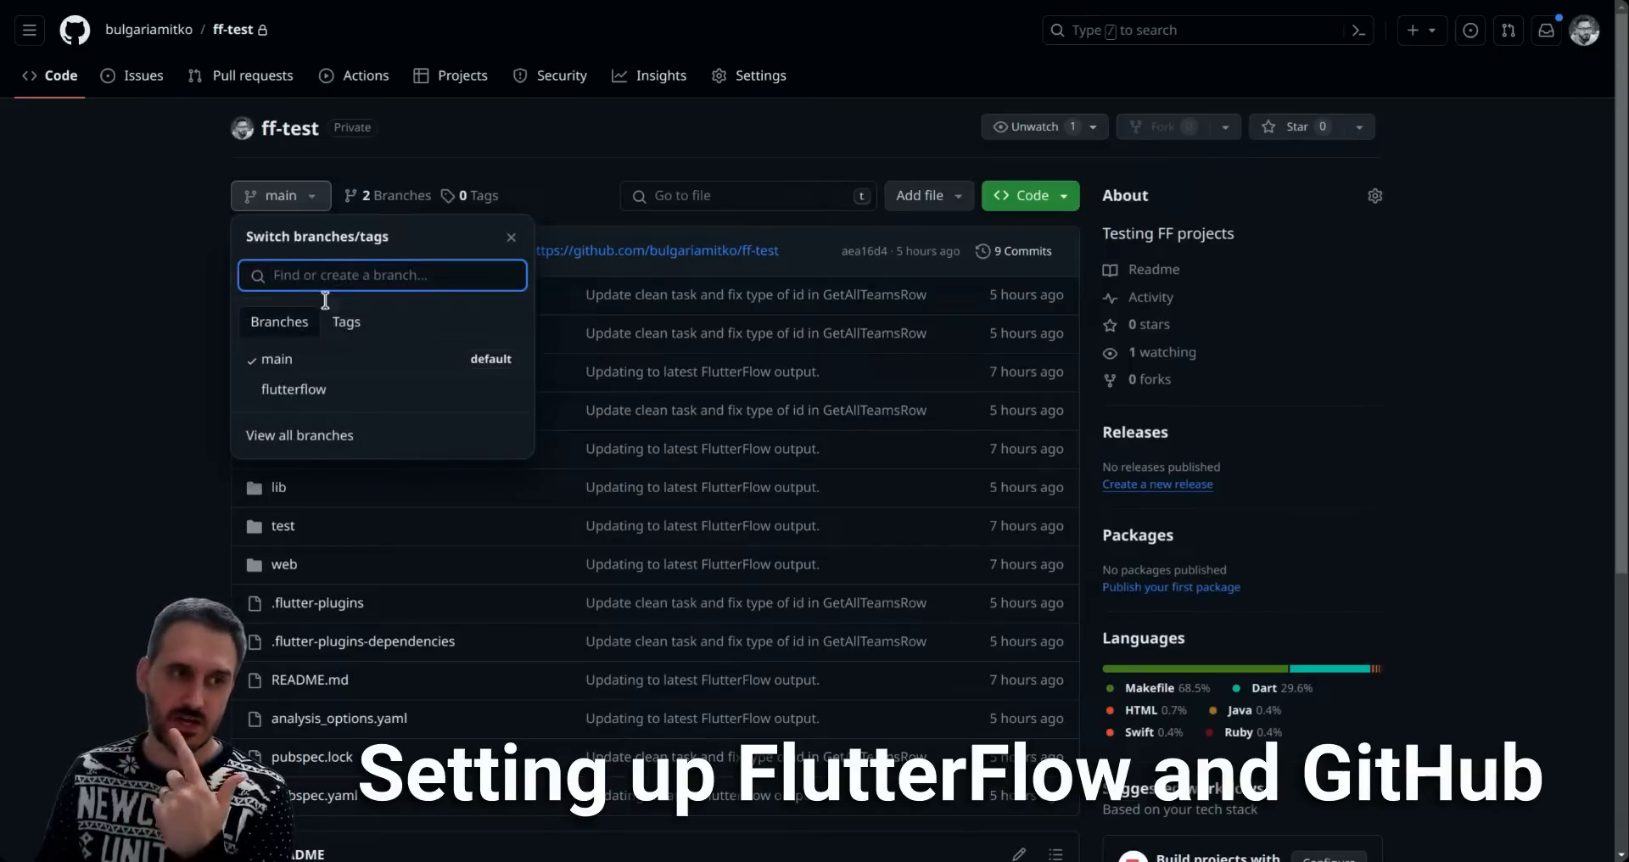
{"action": "left_click", "coordinate": [341, 400]}
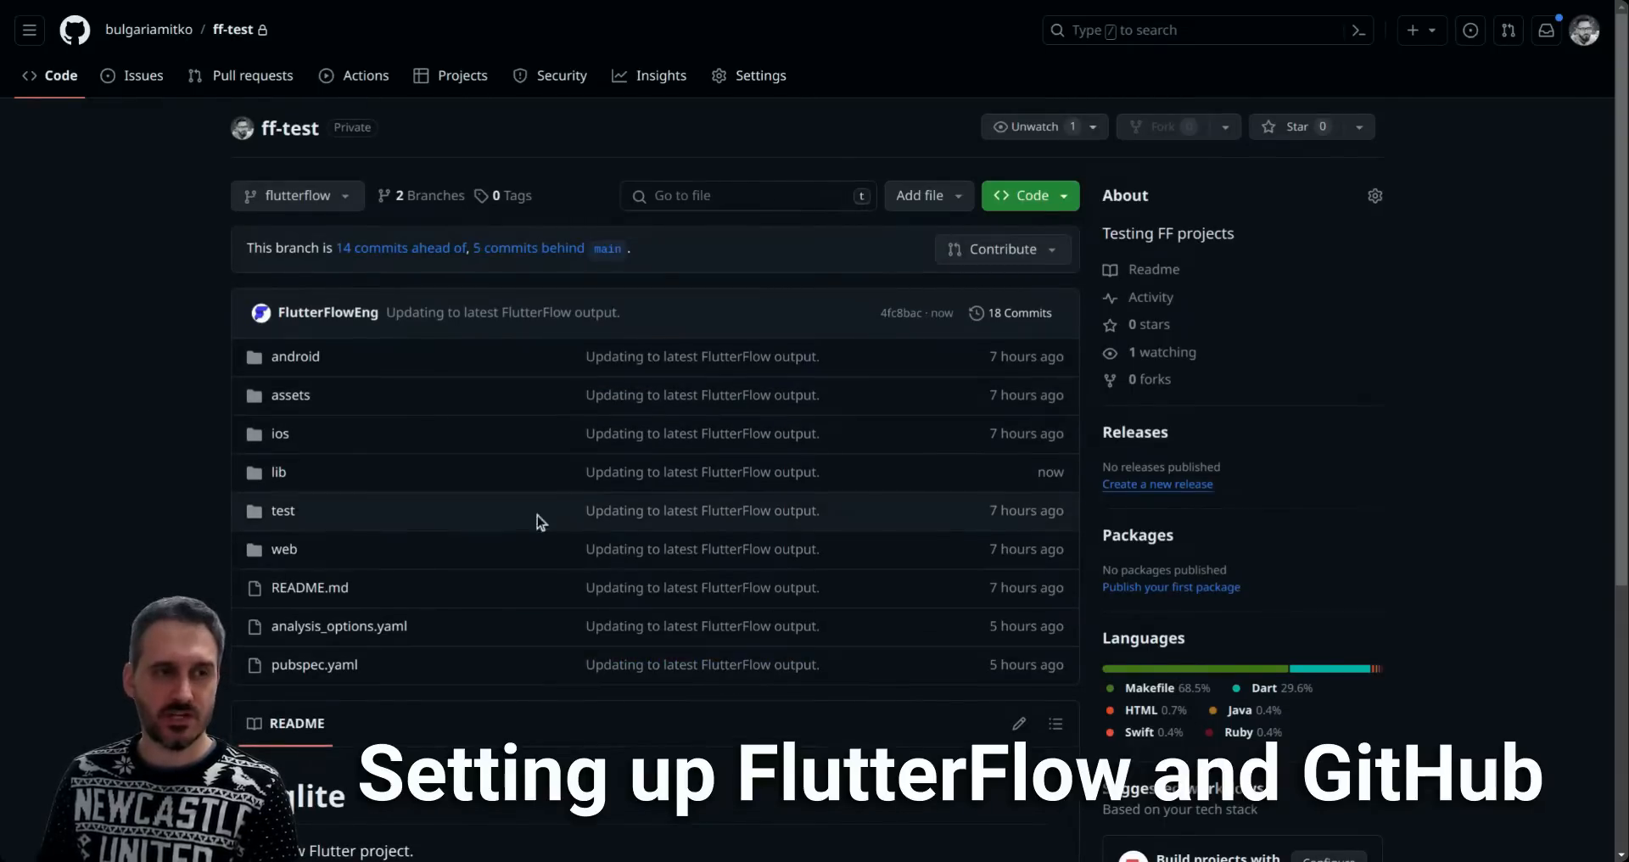
{"action": "left_click", "coordinate": [332, 197]}
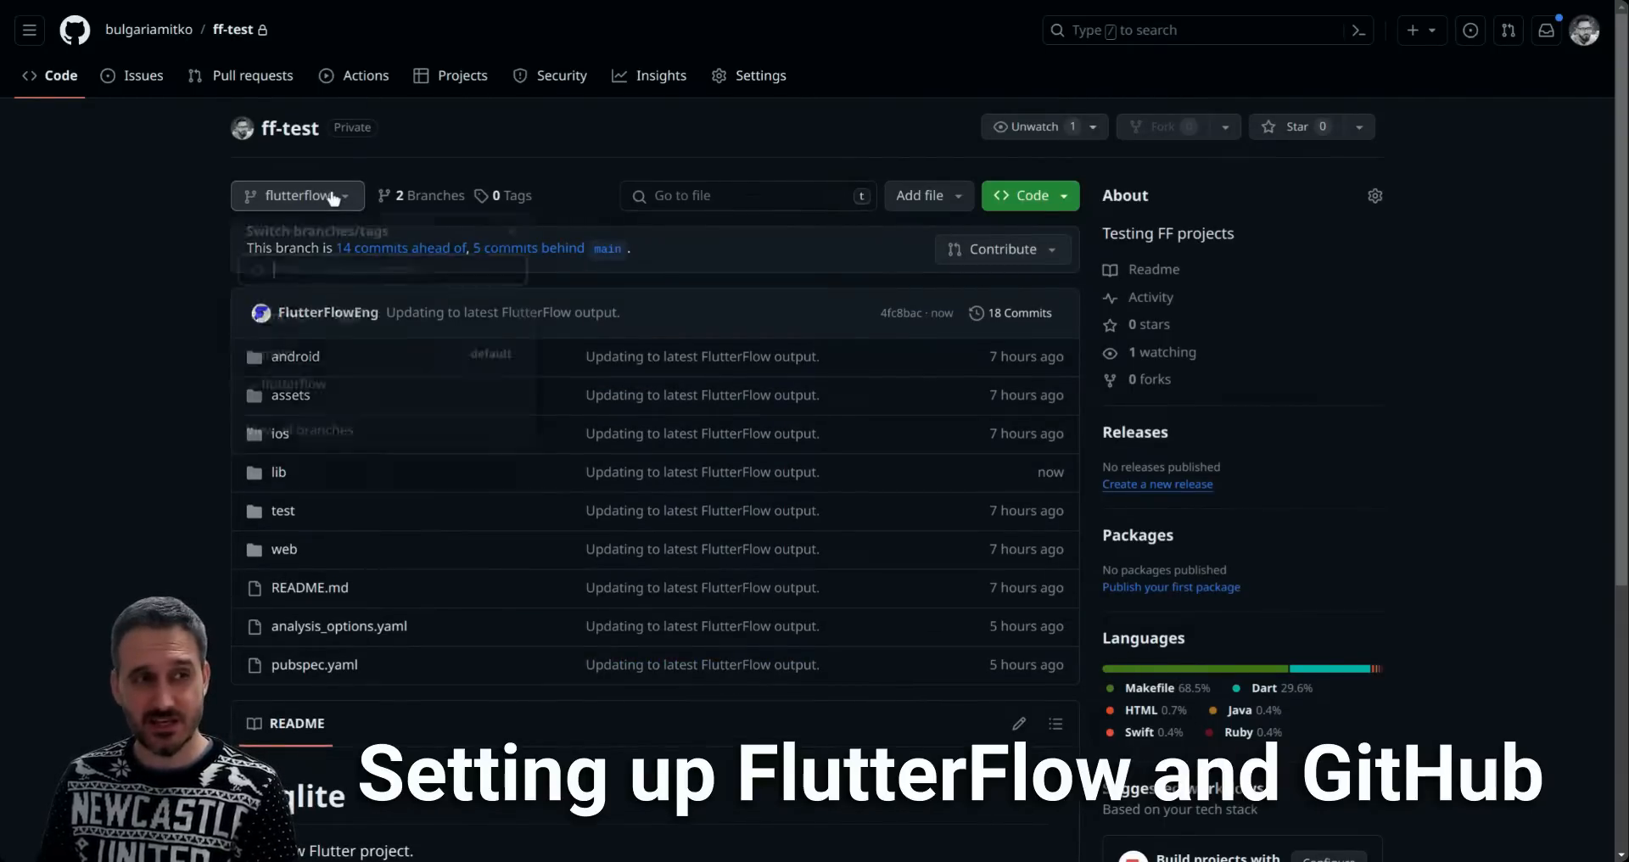
{"action": "left_click", "coordinate": [307, 360]}
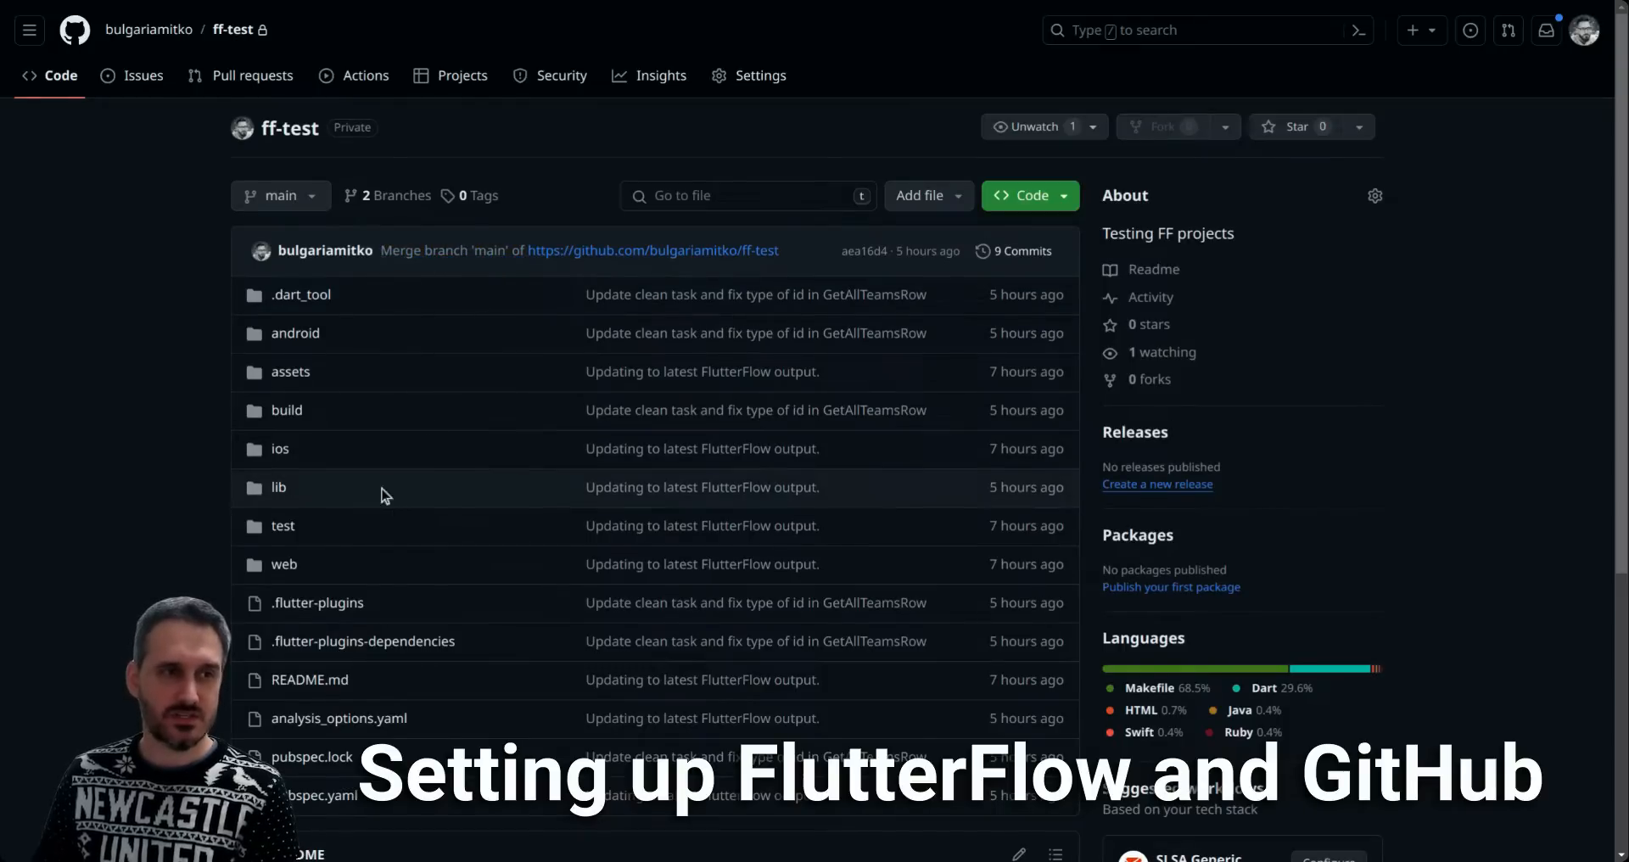
Switch the ff-test repository view on GitHub from main to the flutterflow branch
{"action": "left_click", "coordinate": [300, 198]}
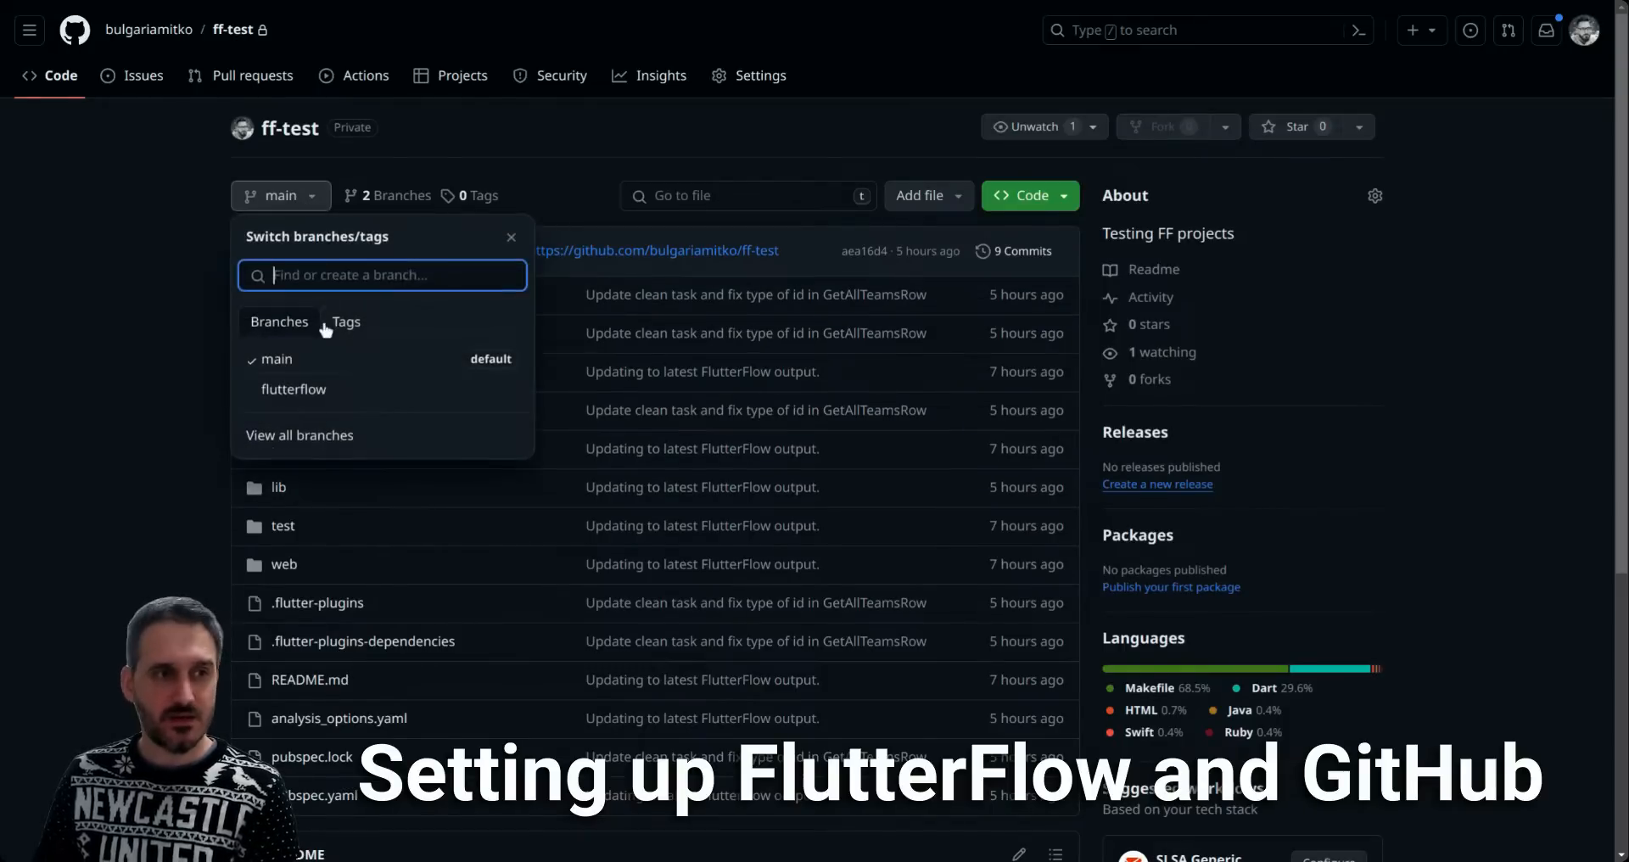
{"action": "left_click", "coordinate": [293, 384]}
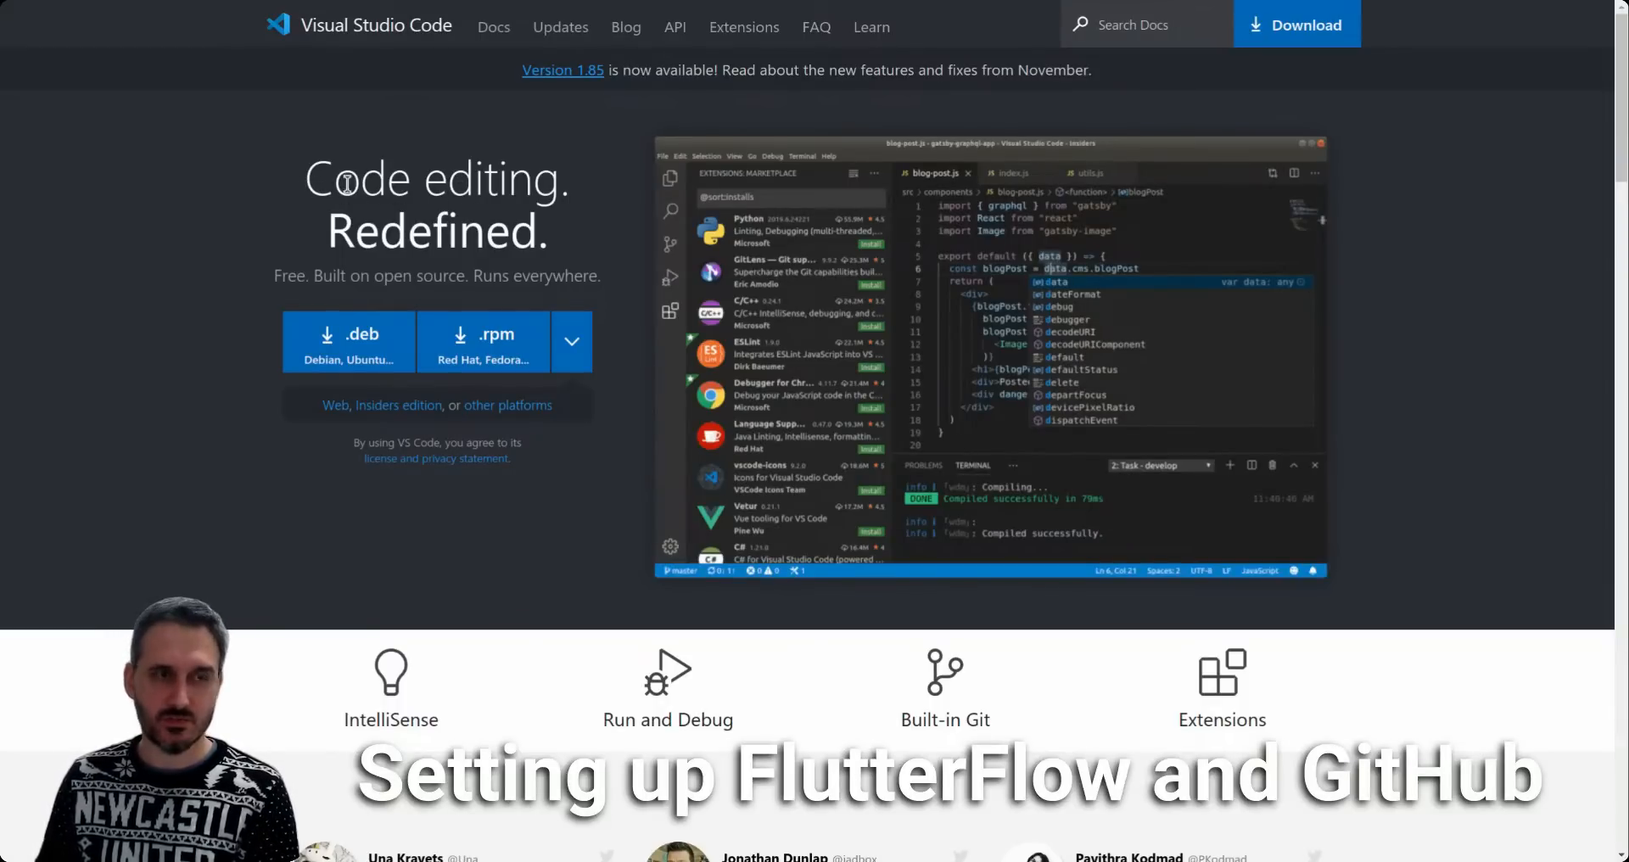
{"action": "left_click_drag", "start_coordinate": [307, 182], "coordinate": [580, 229]}
{"action": "left_click", "coordinate": [475, 195]}
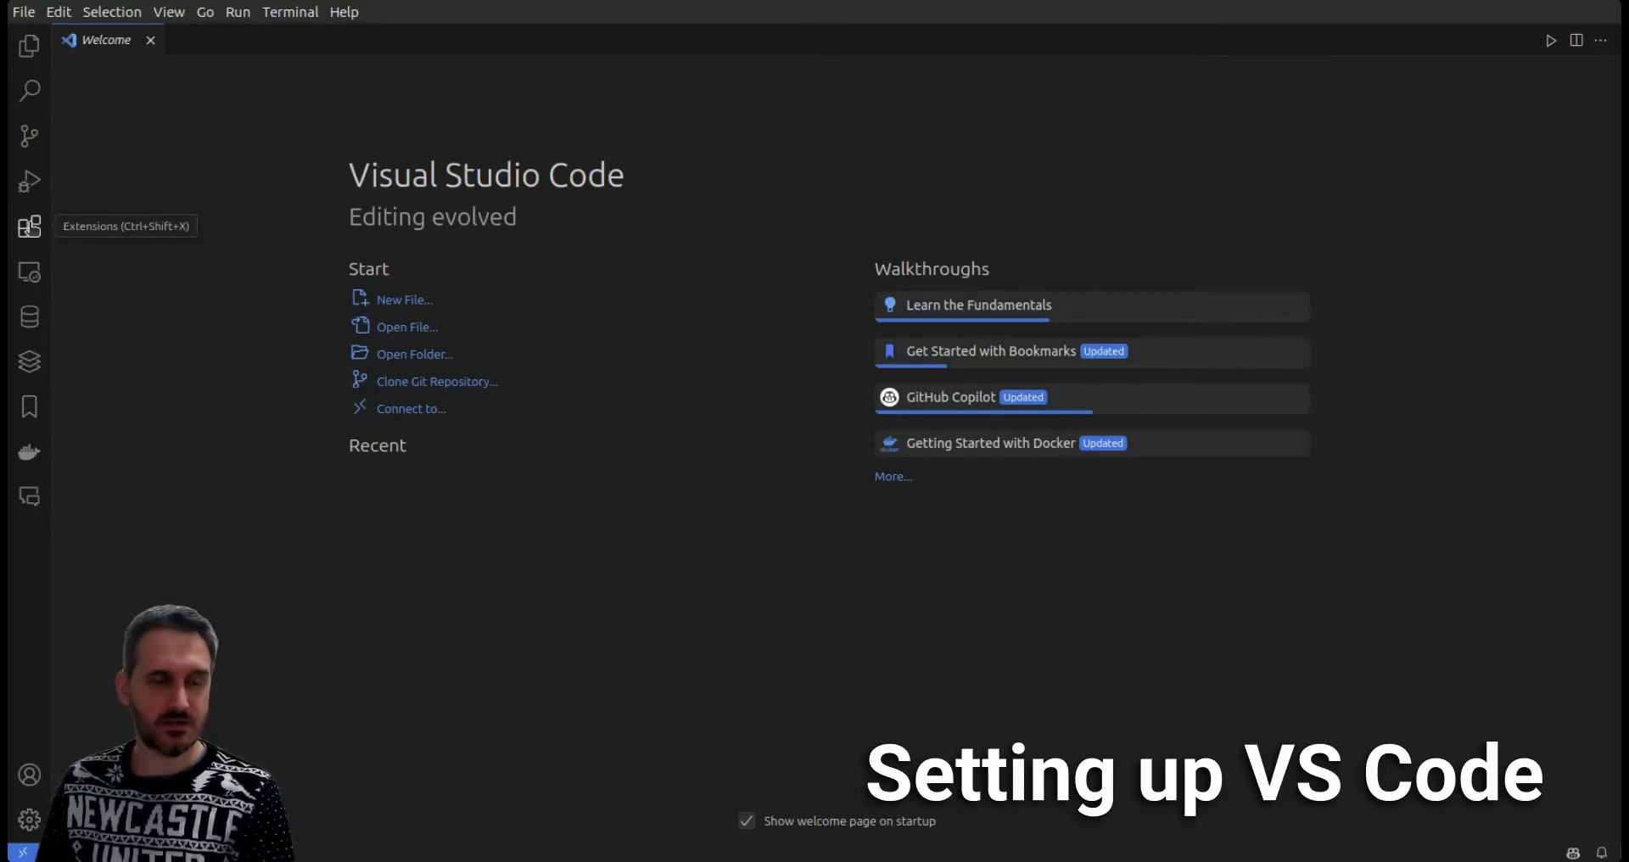
In Visual Studio Code, search the extensions for "dart" and open the Dart extension's details
{"action": "key", "text": "ctrl+shift+x"}
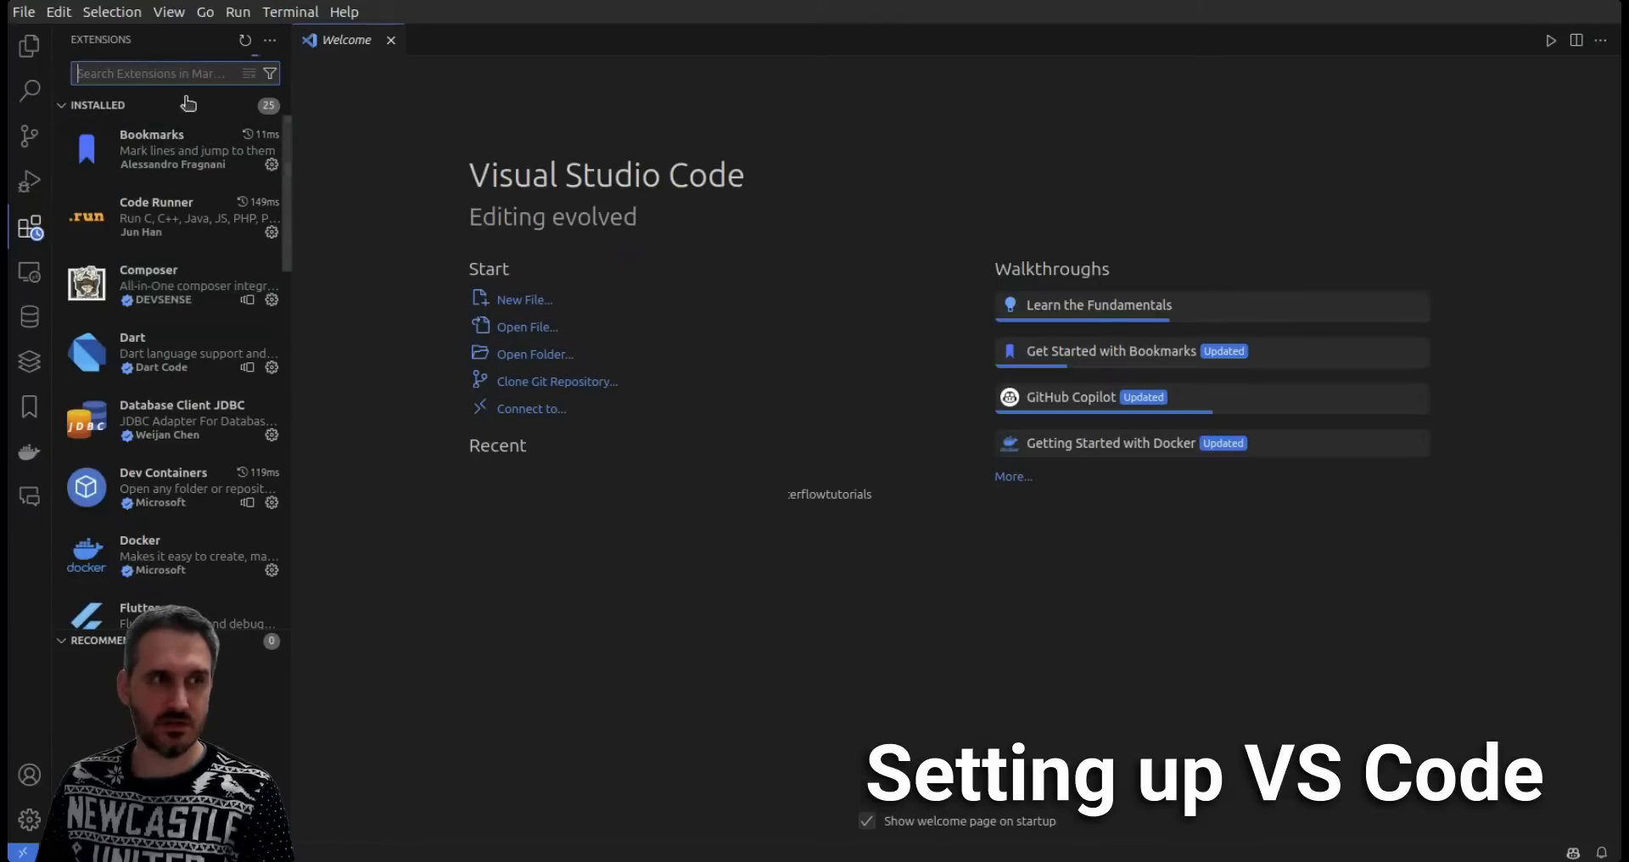
{"action": "type", "text": "dart"}
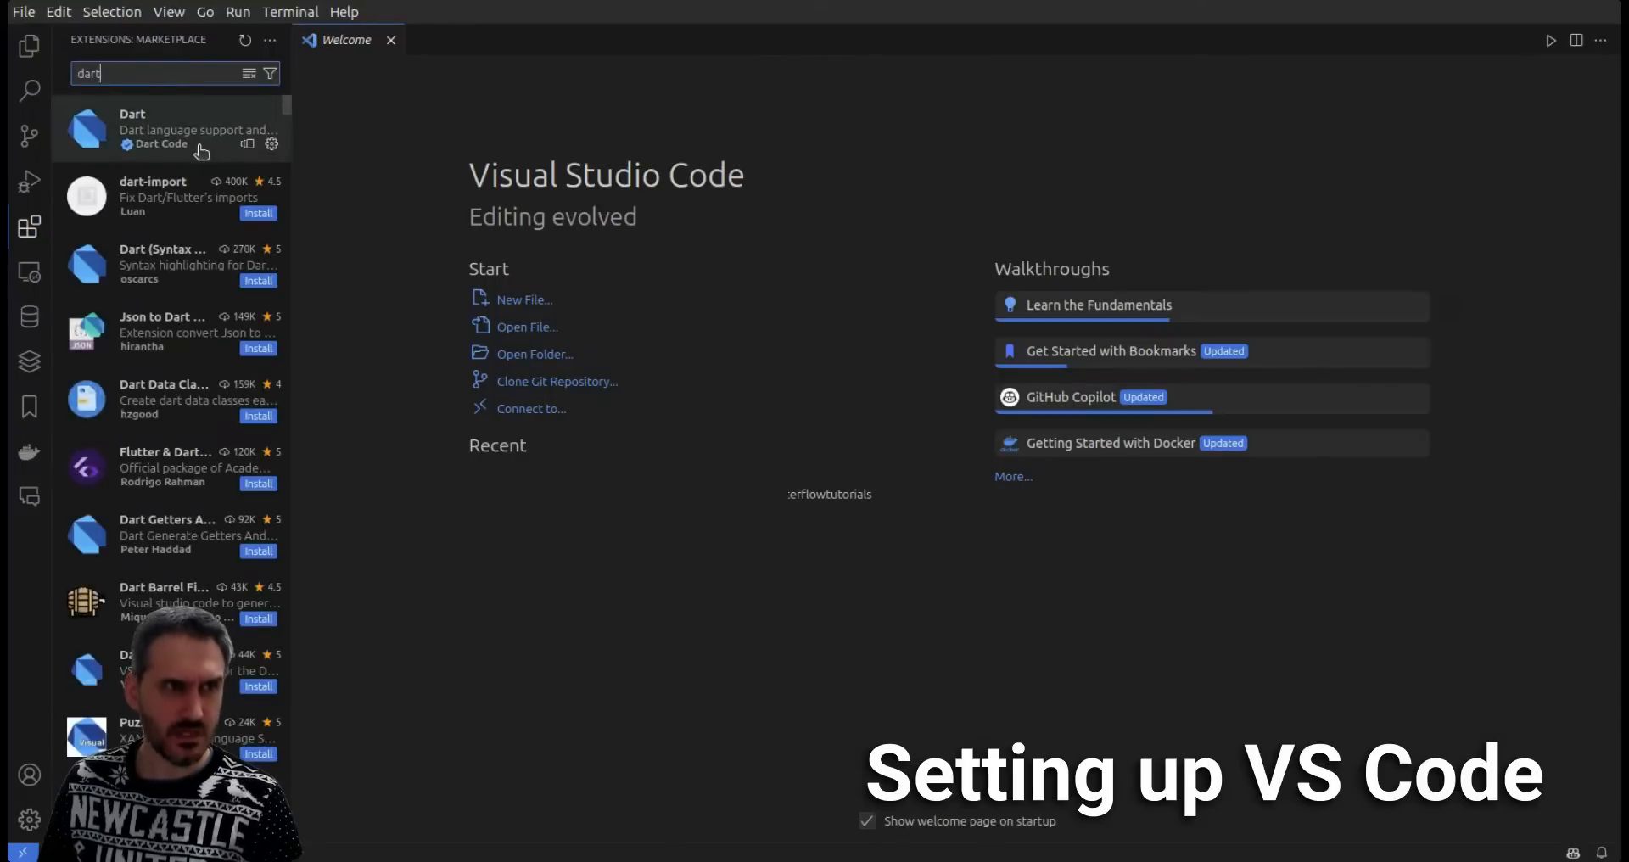
{"action": "left_click", "coordinate": [176, 146]}
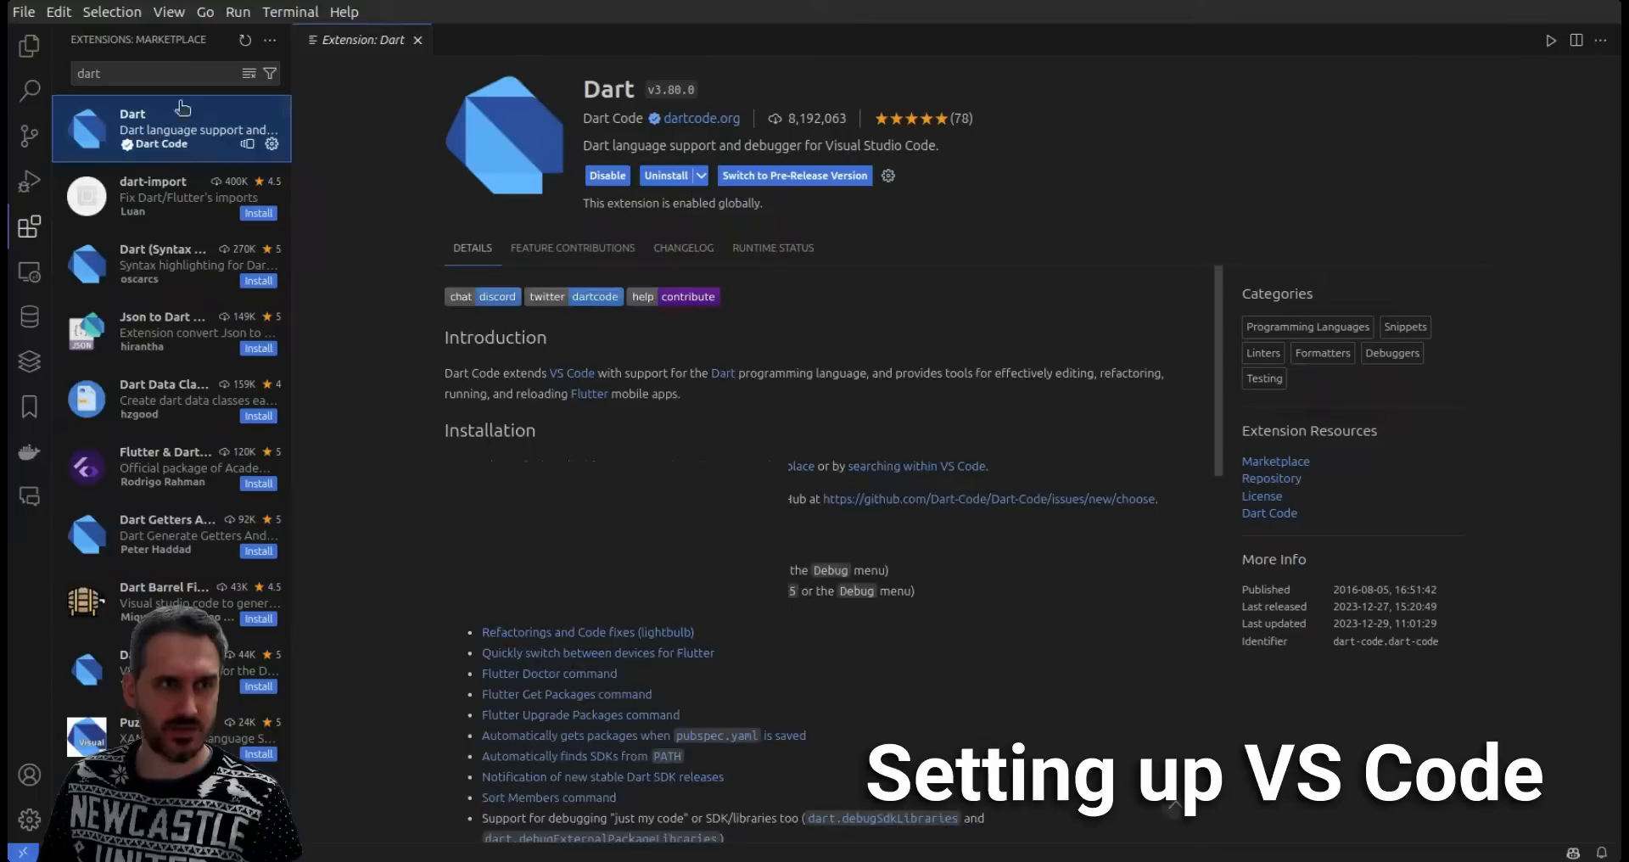
Search the extensions for "flutter", check the Flutter extension's details, and close the extensions view
{"action": "double_click", "coordinate": [120, 75]}
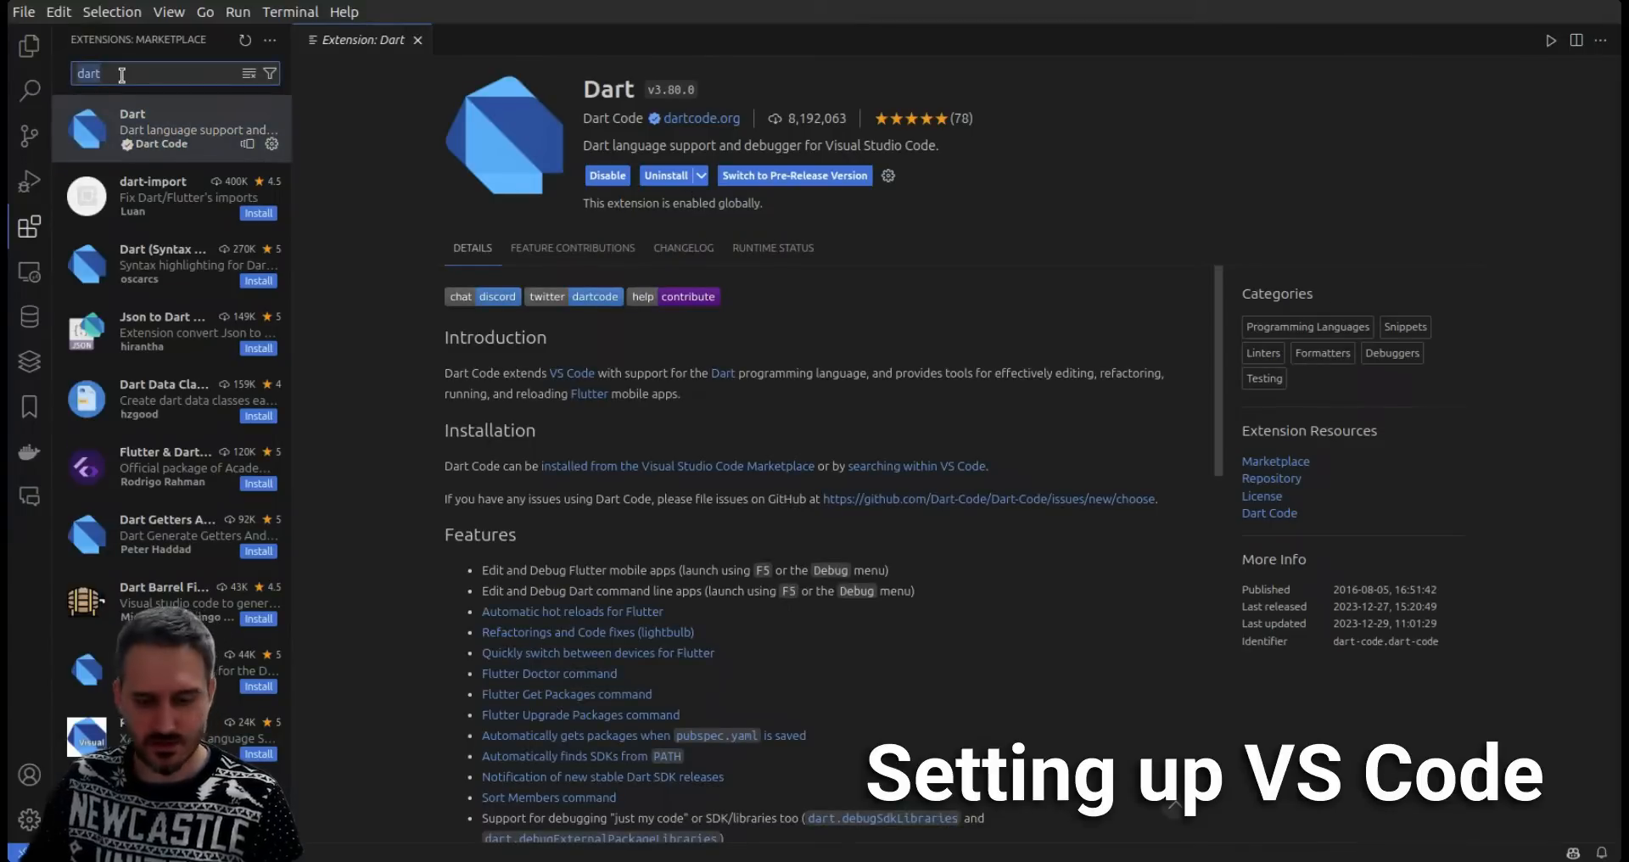
{"action": "type", "text": "flutter"}
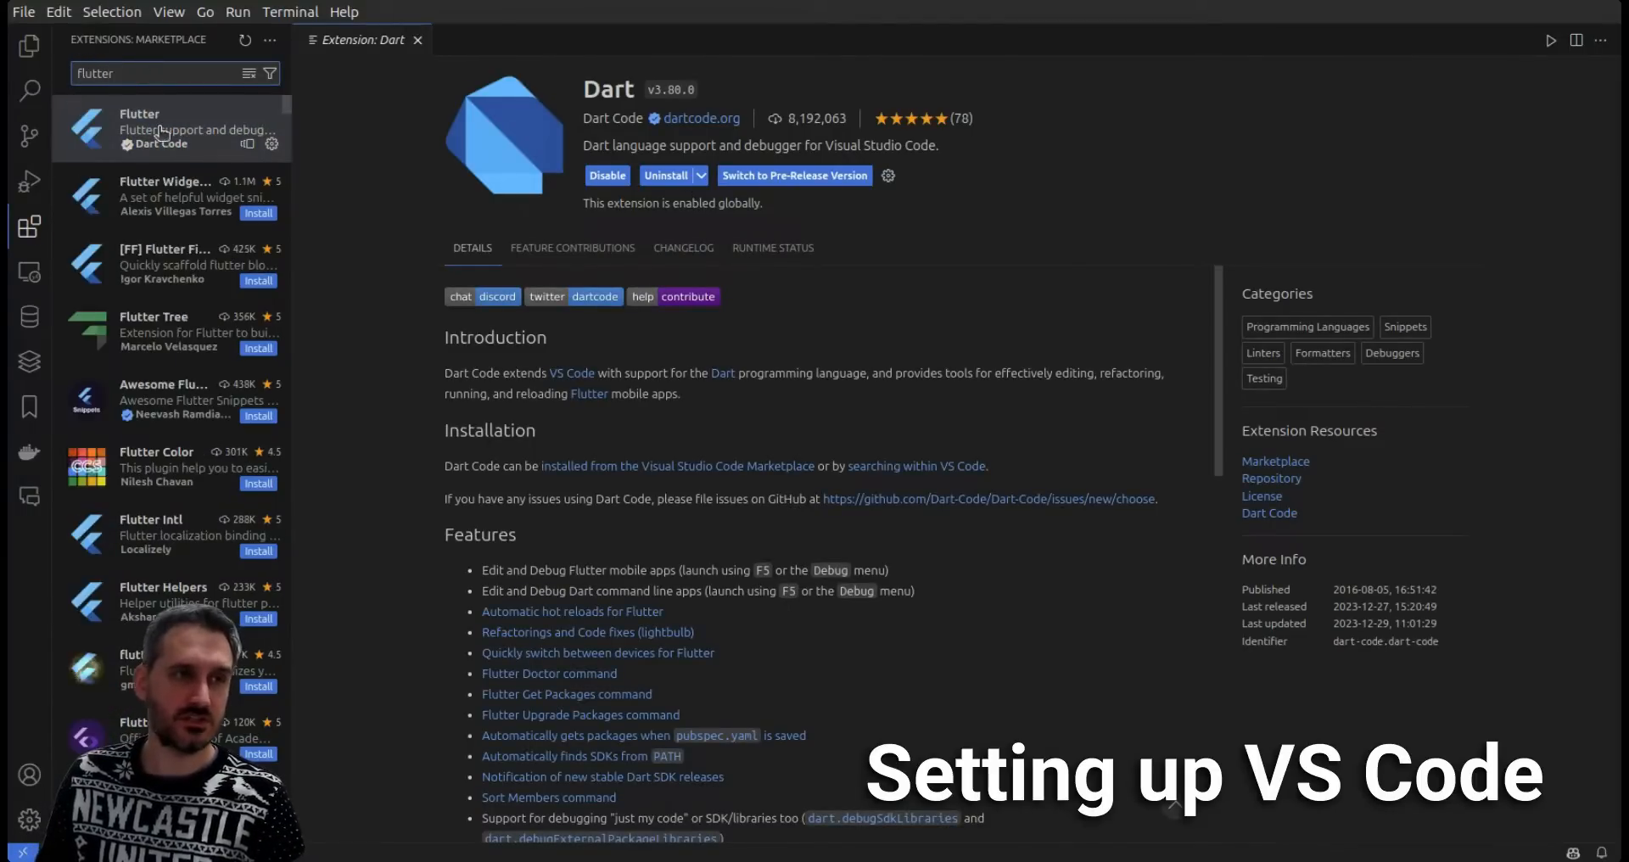
{"action": "left_click", "coordinate": [178, 134]}
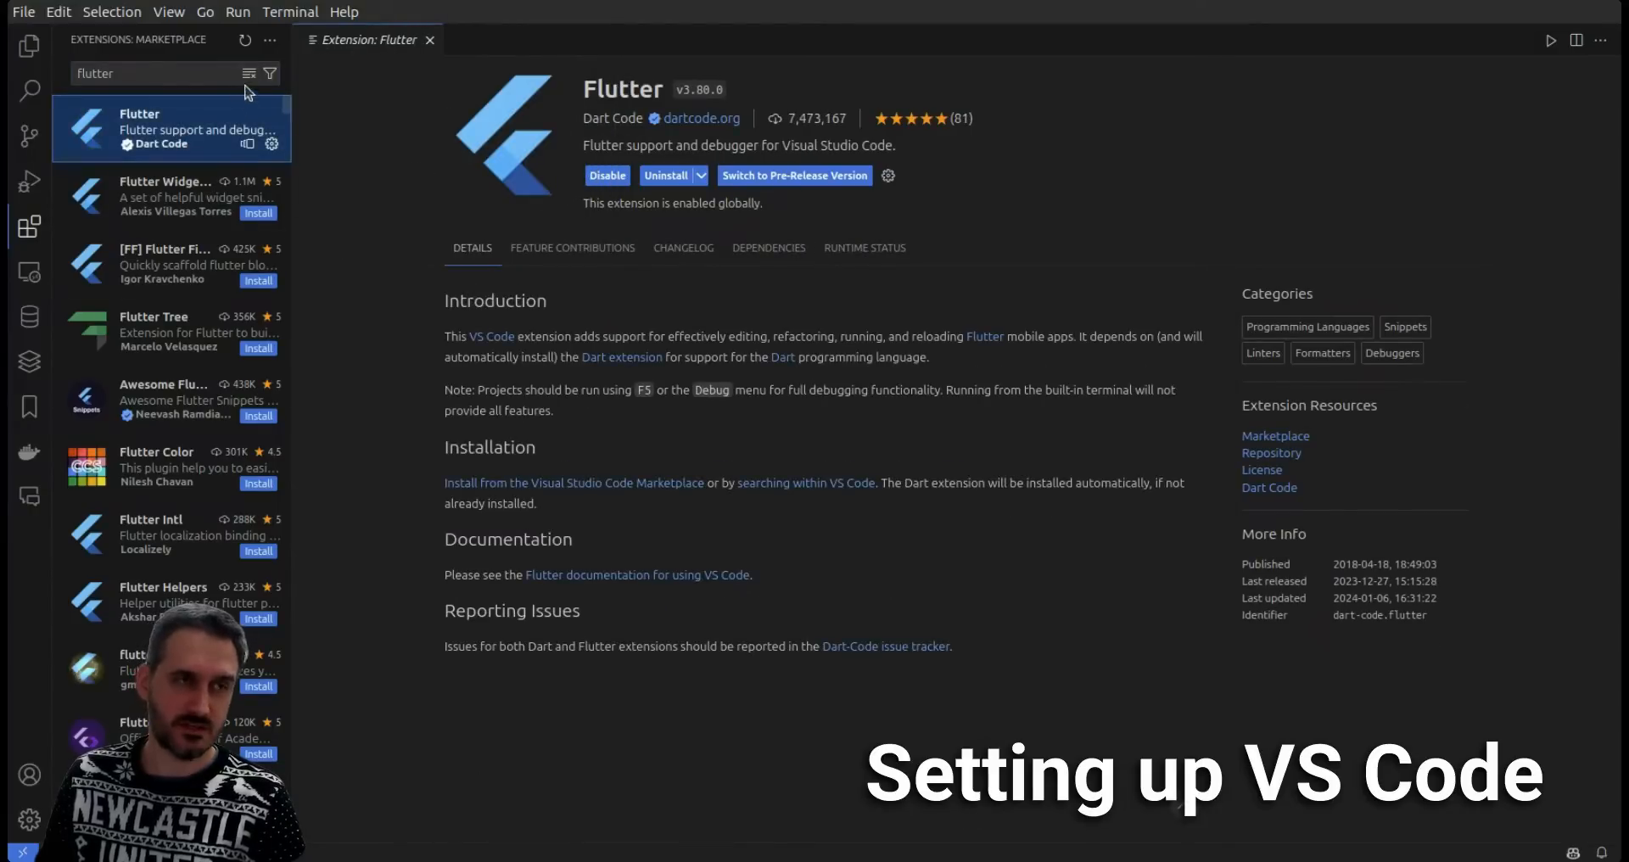
{"action": "left_click", "coordinate": [431, 39]}
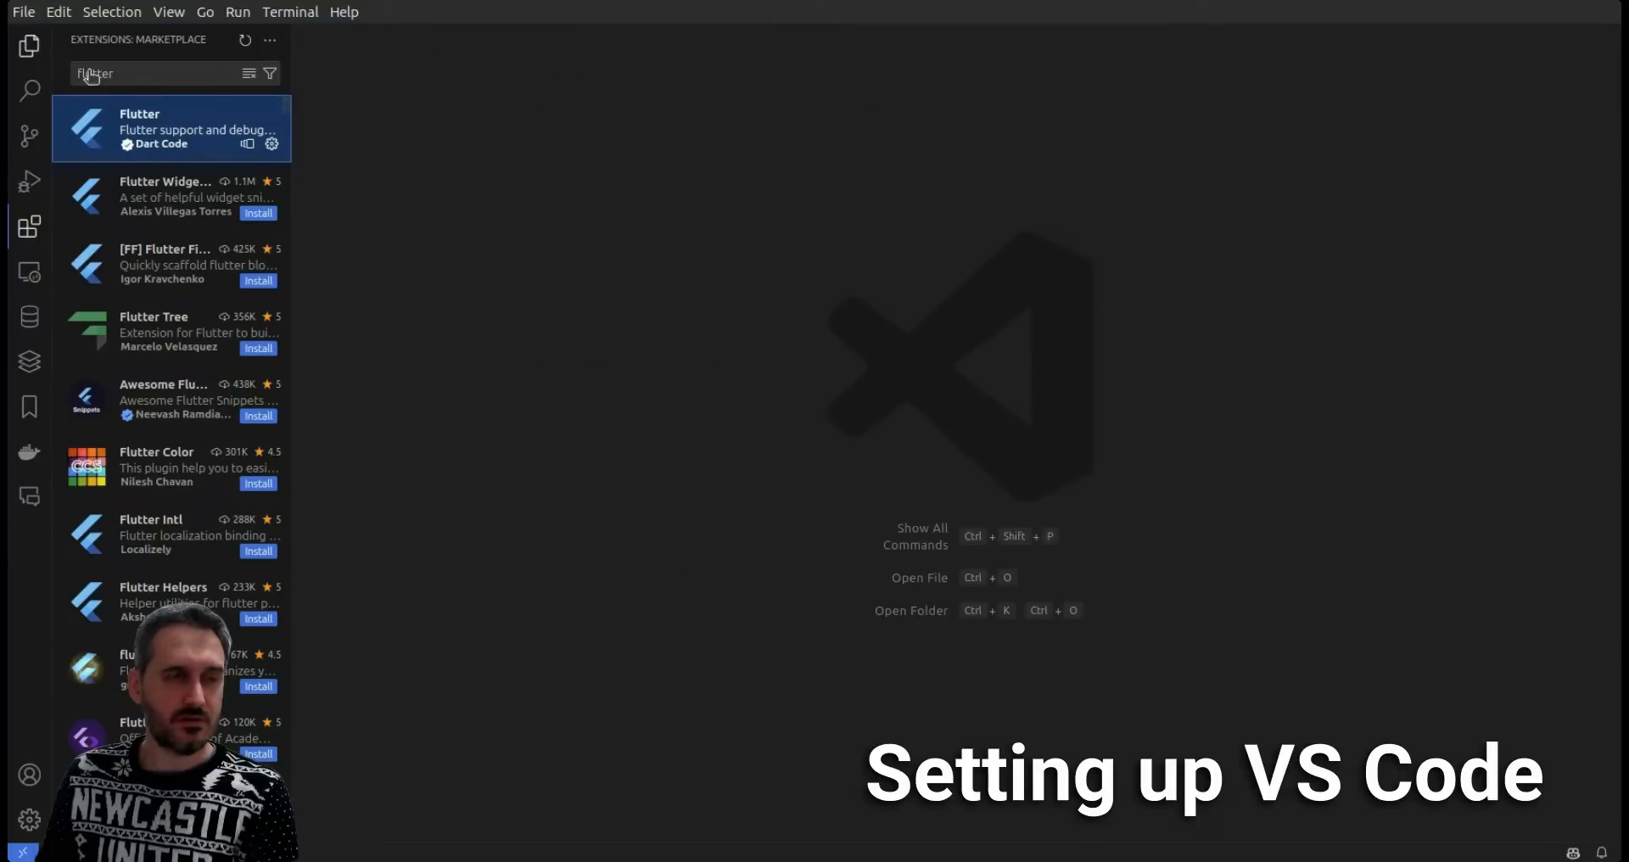
{"action": "left_click", "coordinate": [29, 227]}
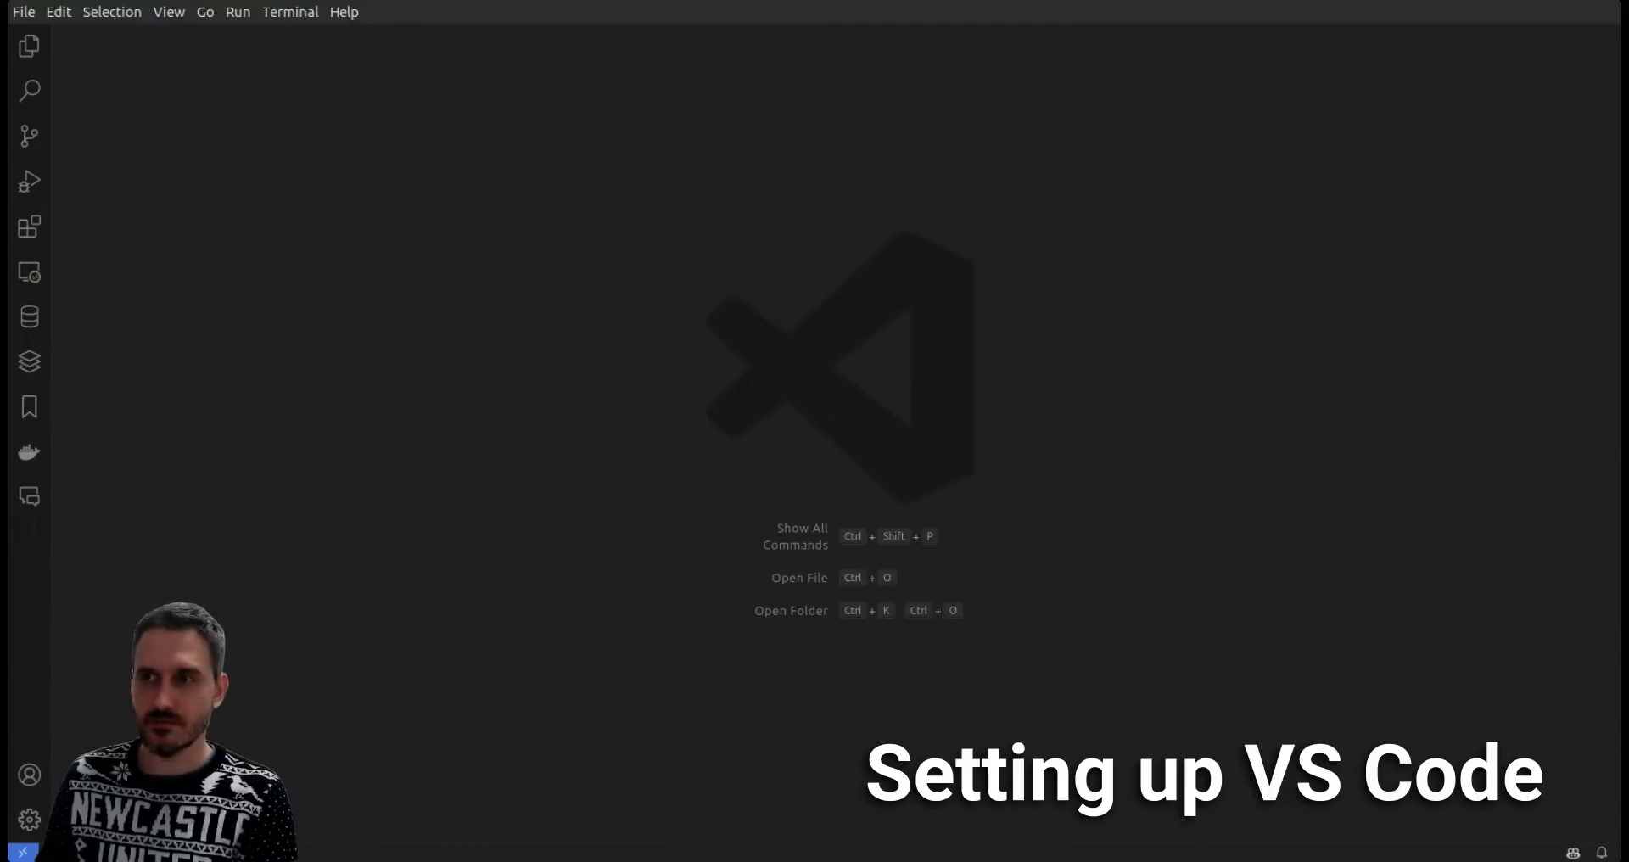
Clone the ff-test repository from GitHub and open it as the working folder
{"action": "left_click", "coordinate": [24, 53]}
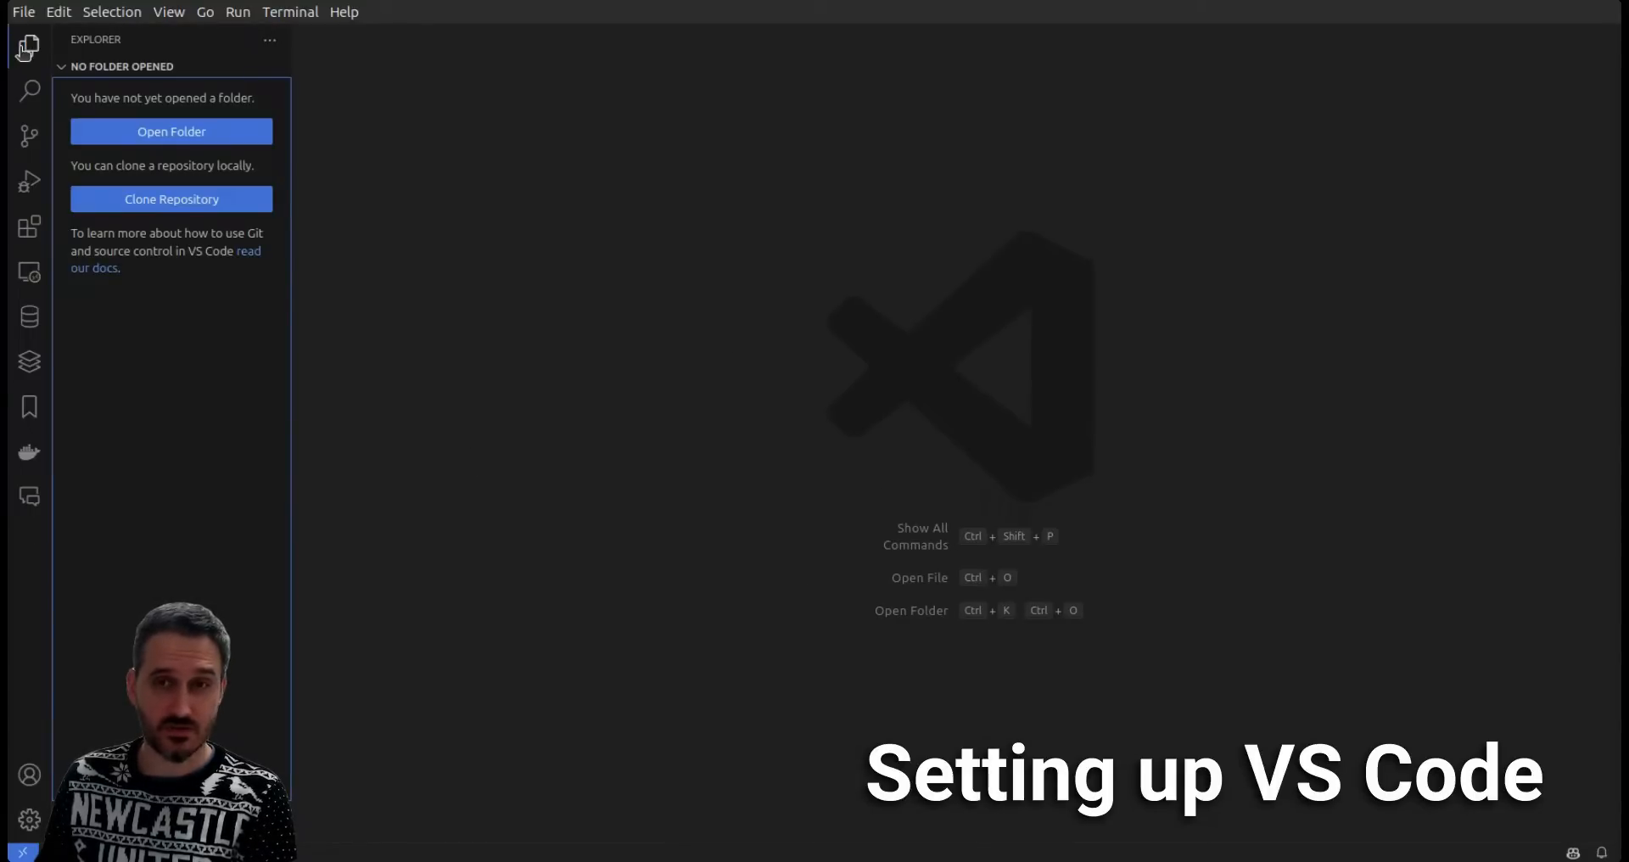
{"action": "left_click", "coordinate": [167, 207]}
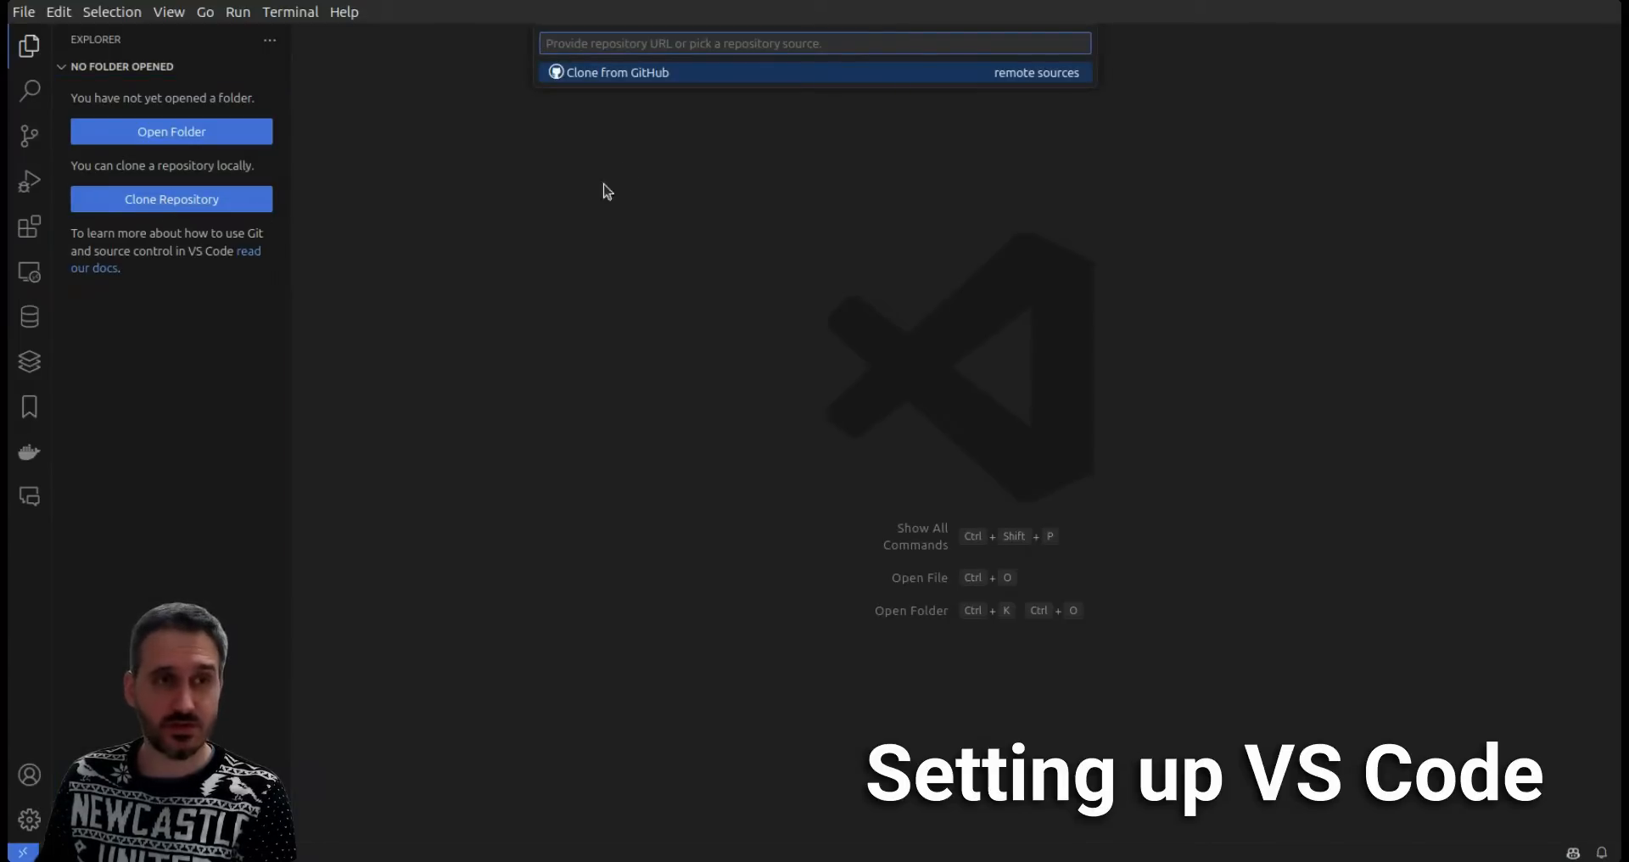
{"action": "left_click", "coordinate": [655, 74]}
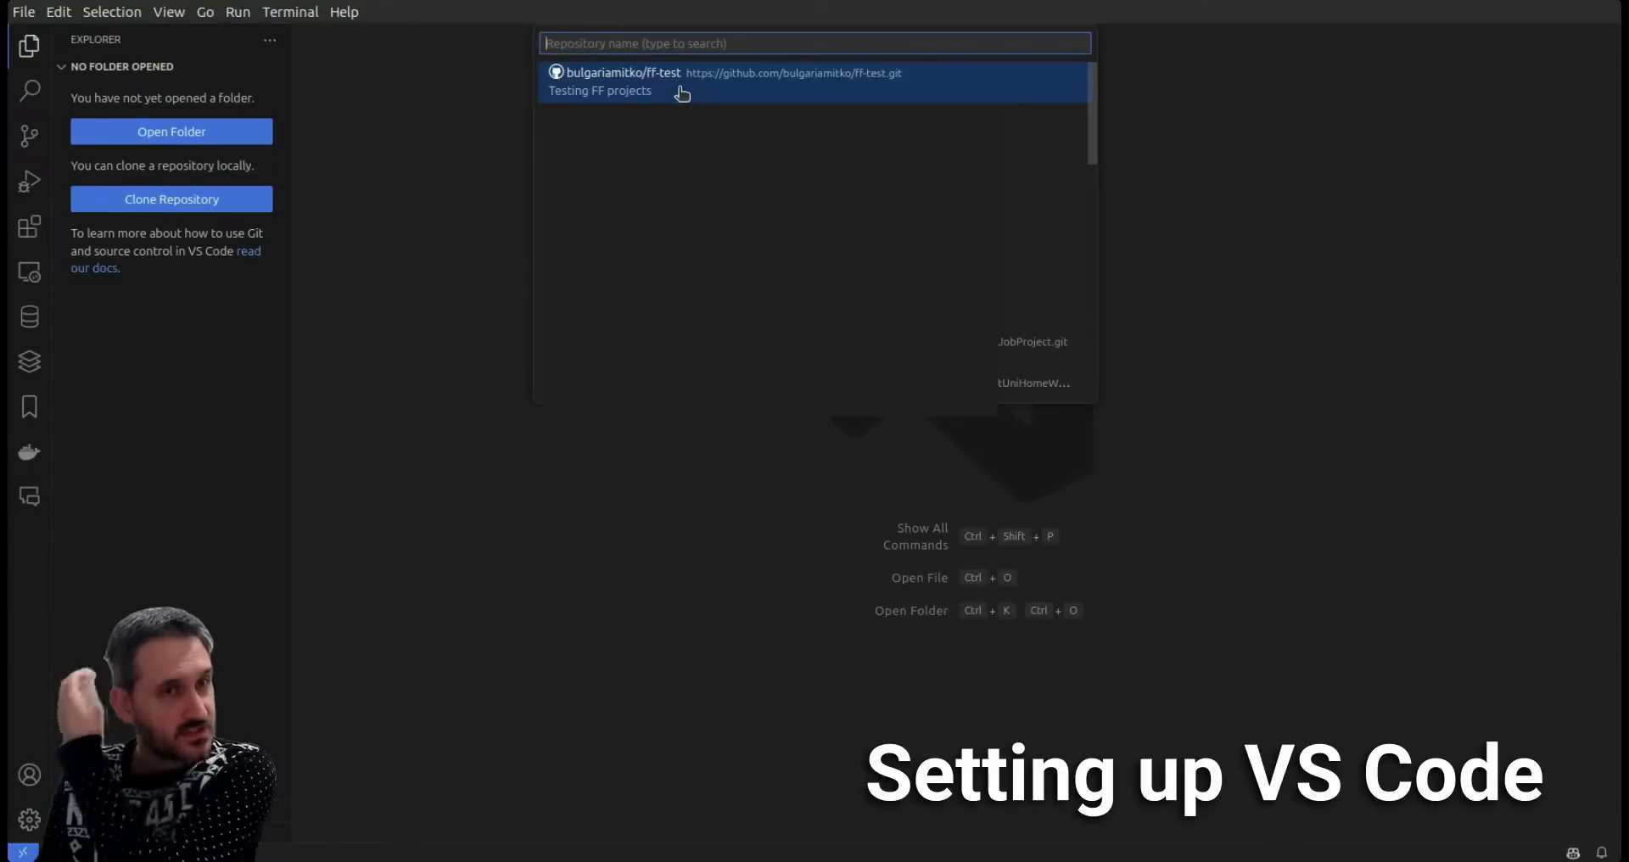
{"action": "left_click", "coordinate": [682, 93]}
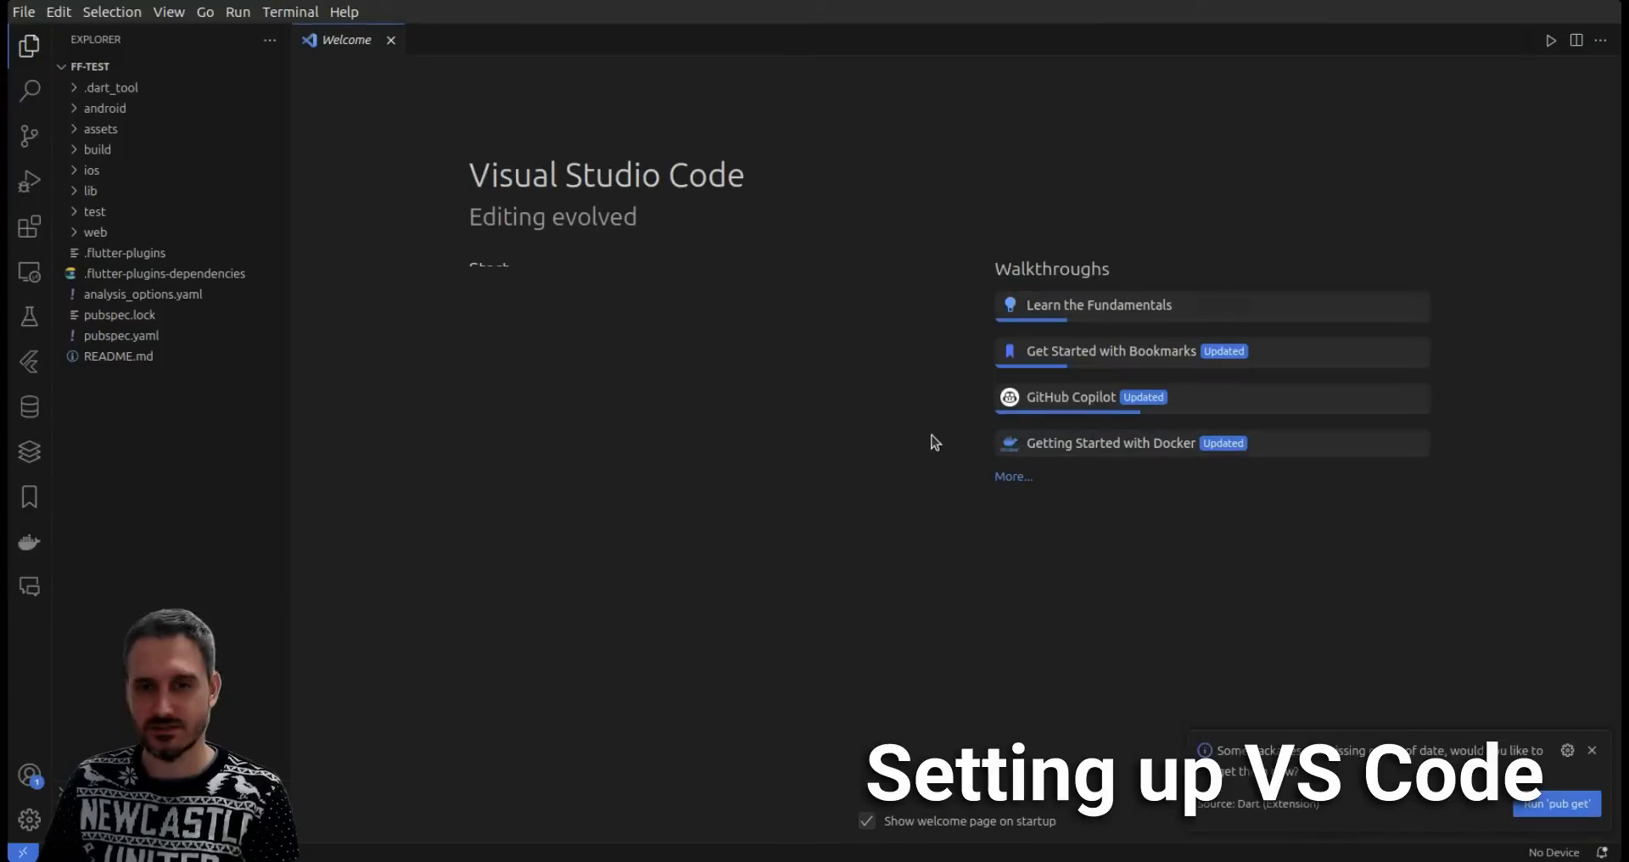
Run pub get for the missing packages and accept the recommended settings for Dart and Flutter
{"action": "left_click", "coordinate": [1545, 812]}
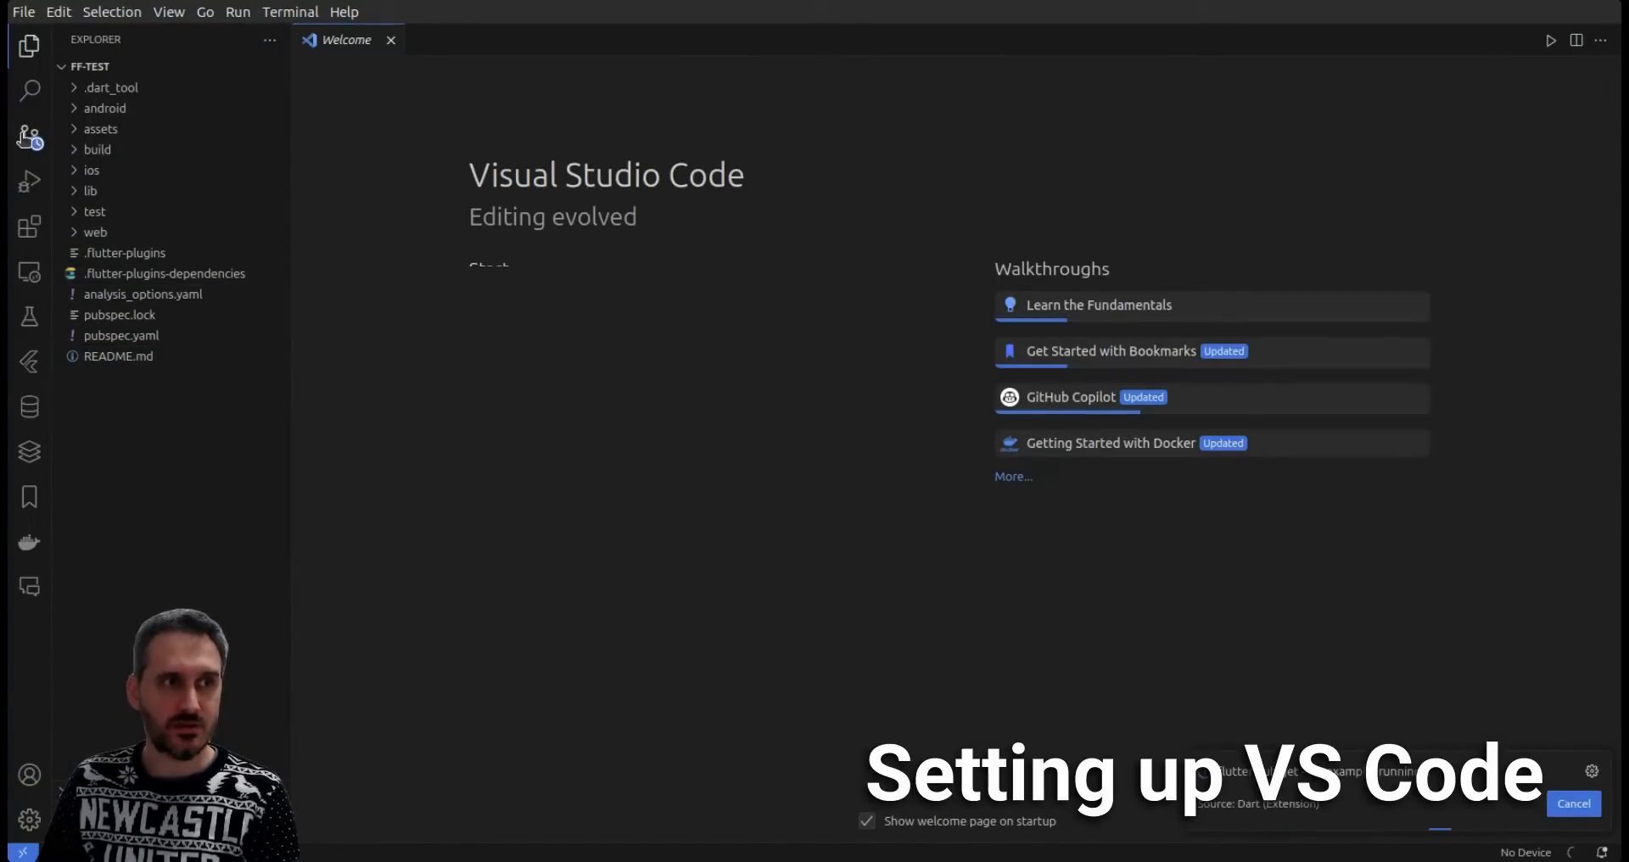
{"action": "left_click", "coordinate": [25, 137]}
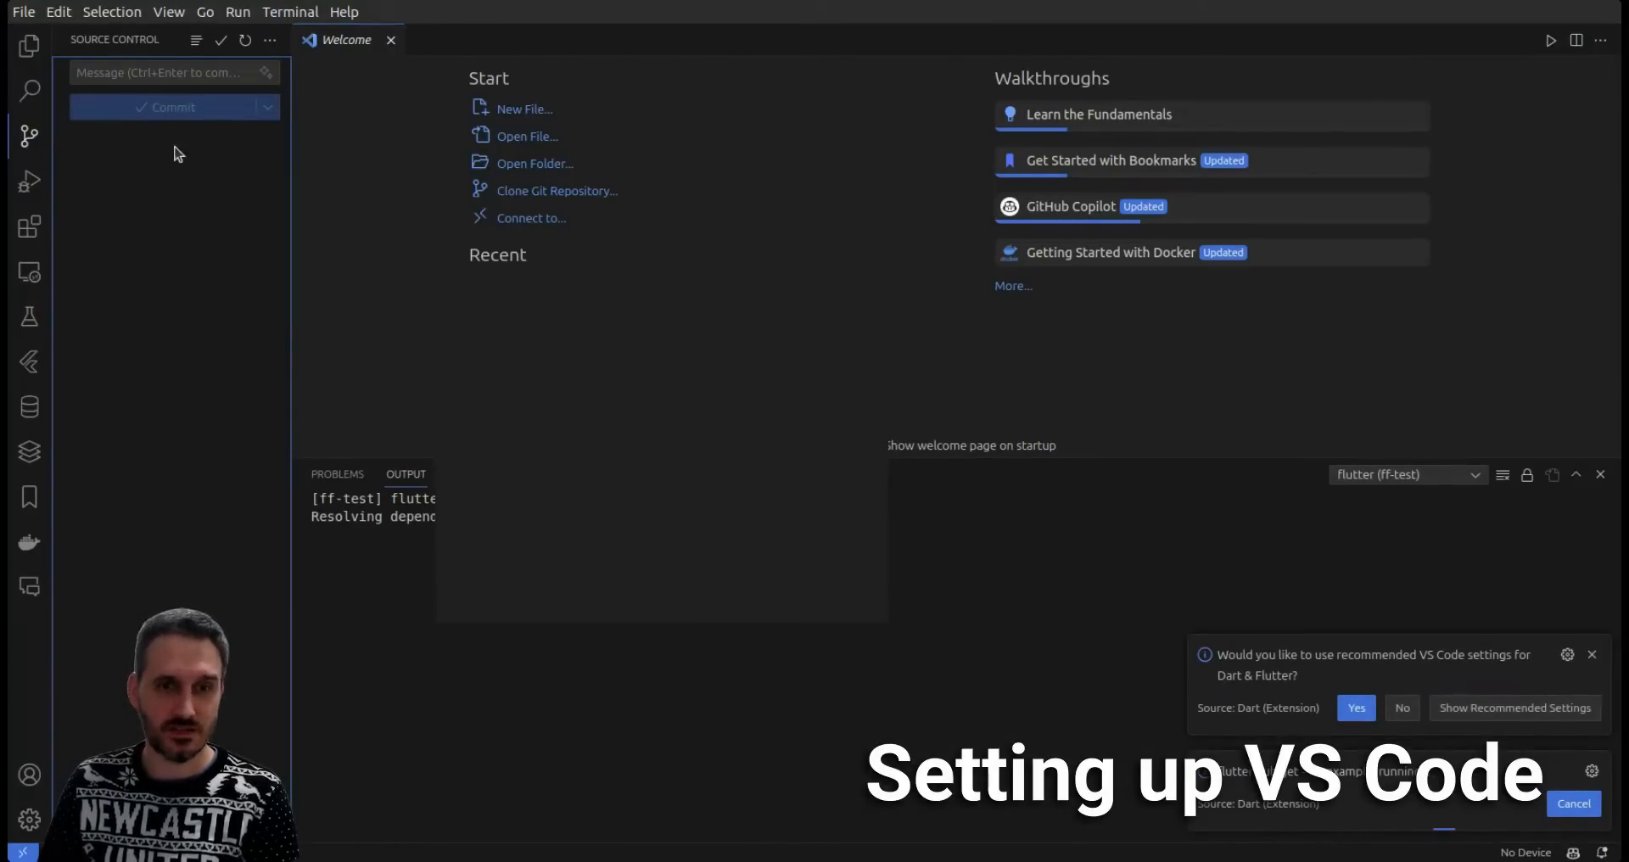
{"action": "left_click", "coordinate": [1356, 706]}
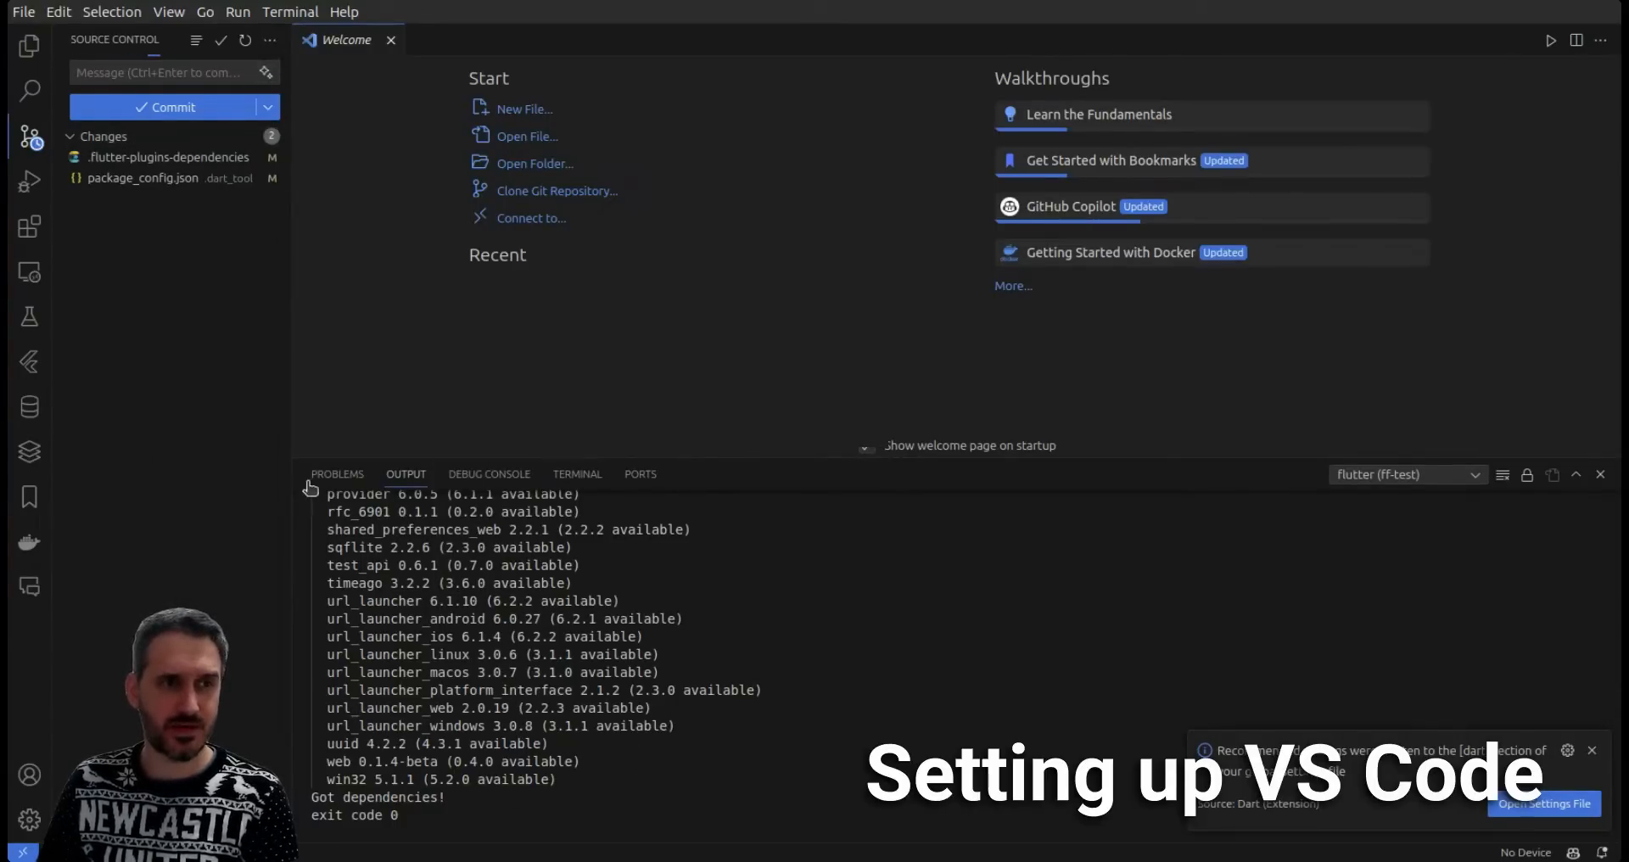
Show the integrated terminal in the ff-test folder and dismiss the Dart extension's notification
{"action": "left_click", "coordinate": [579, 475]}
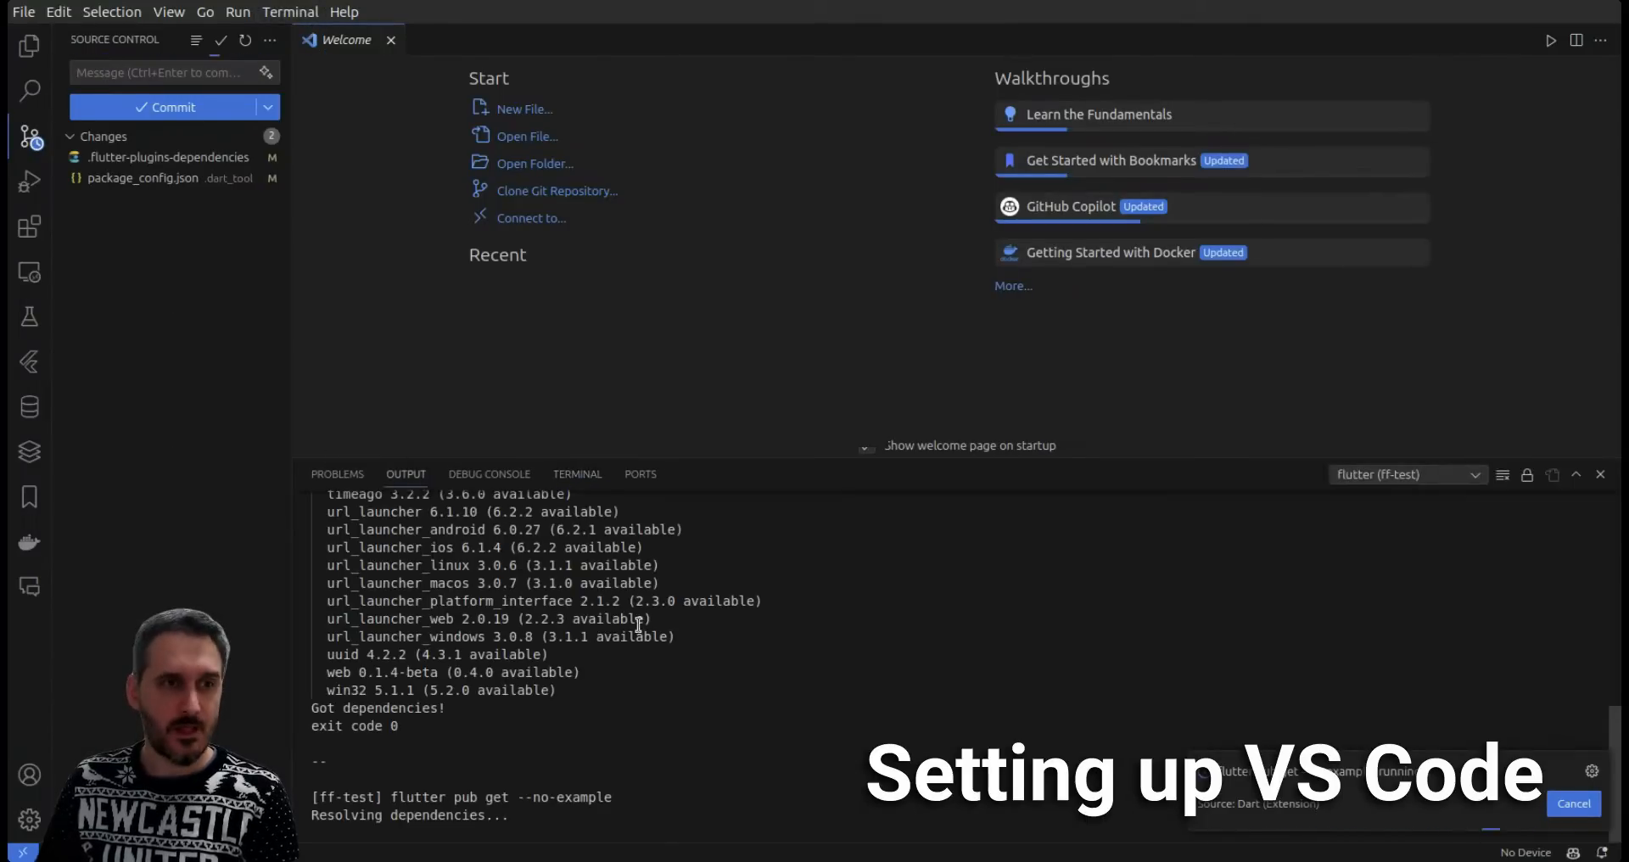
{"action": "left_click", "coordinate": [579, 475]}
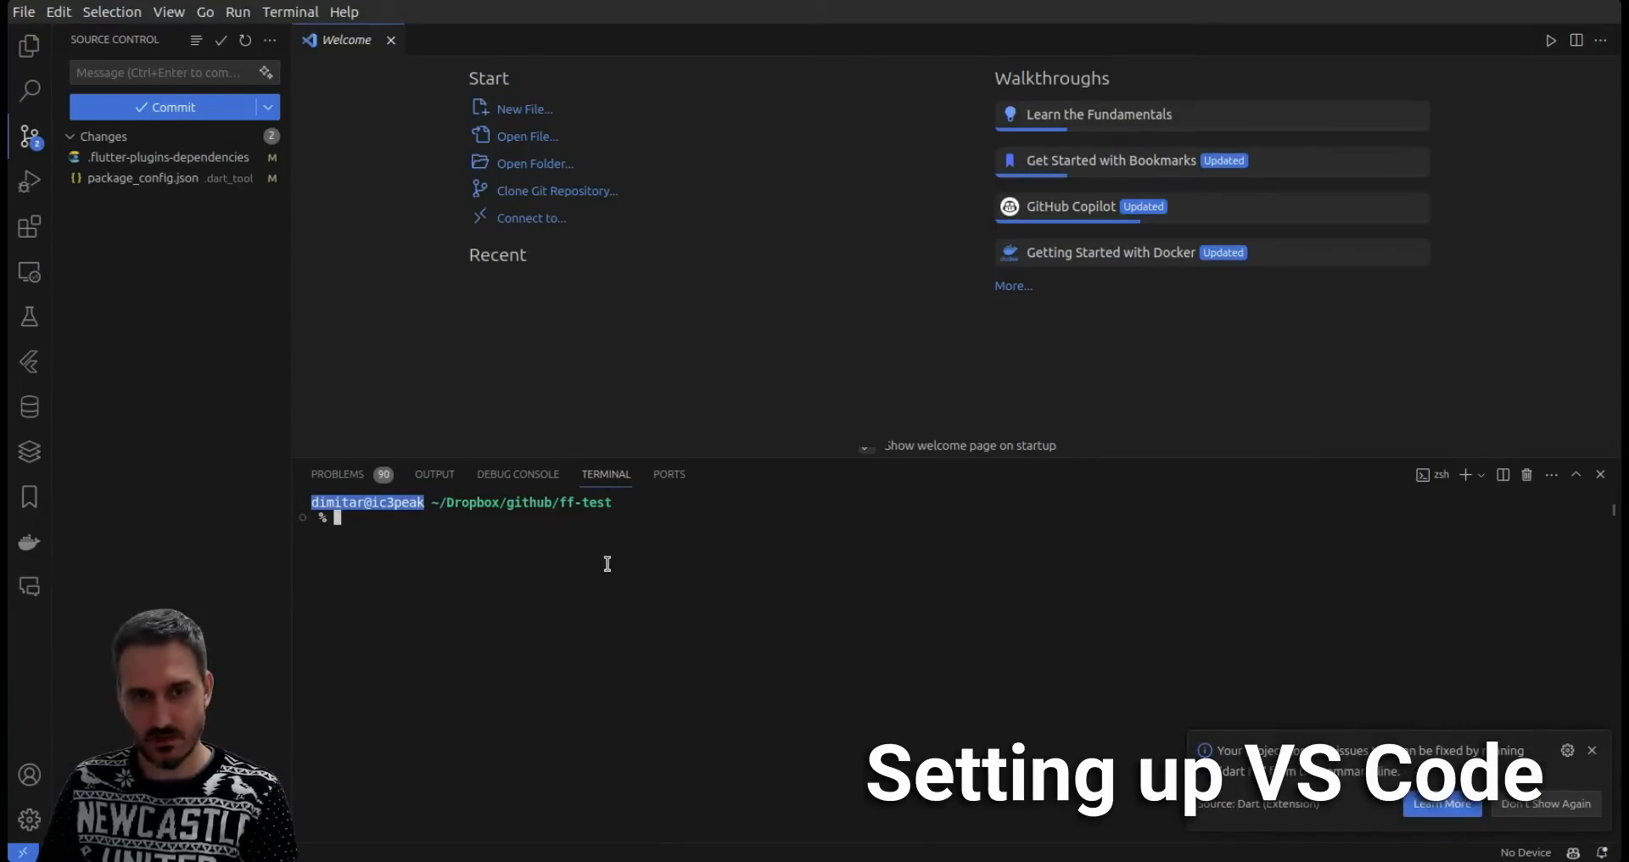
{"action": "left_click", "coordinate": [1591, 750]}
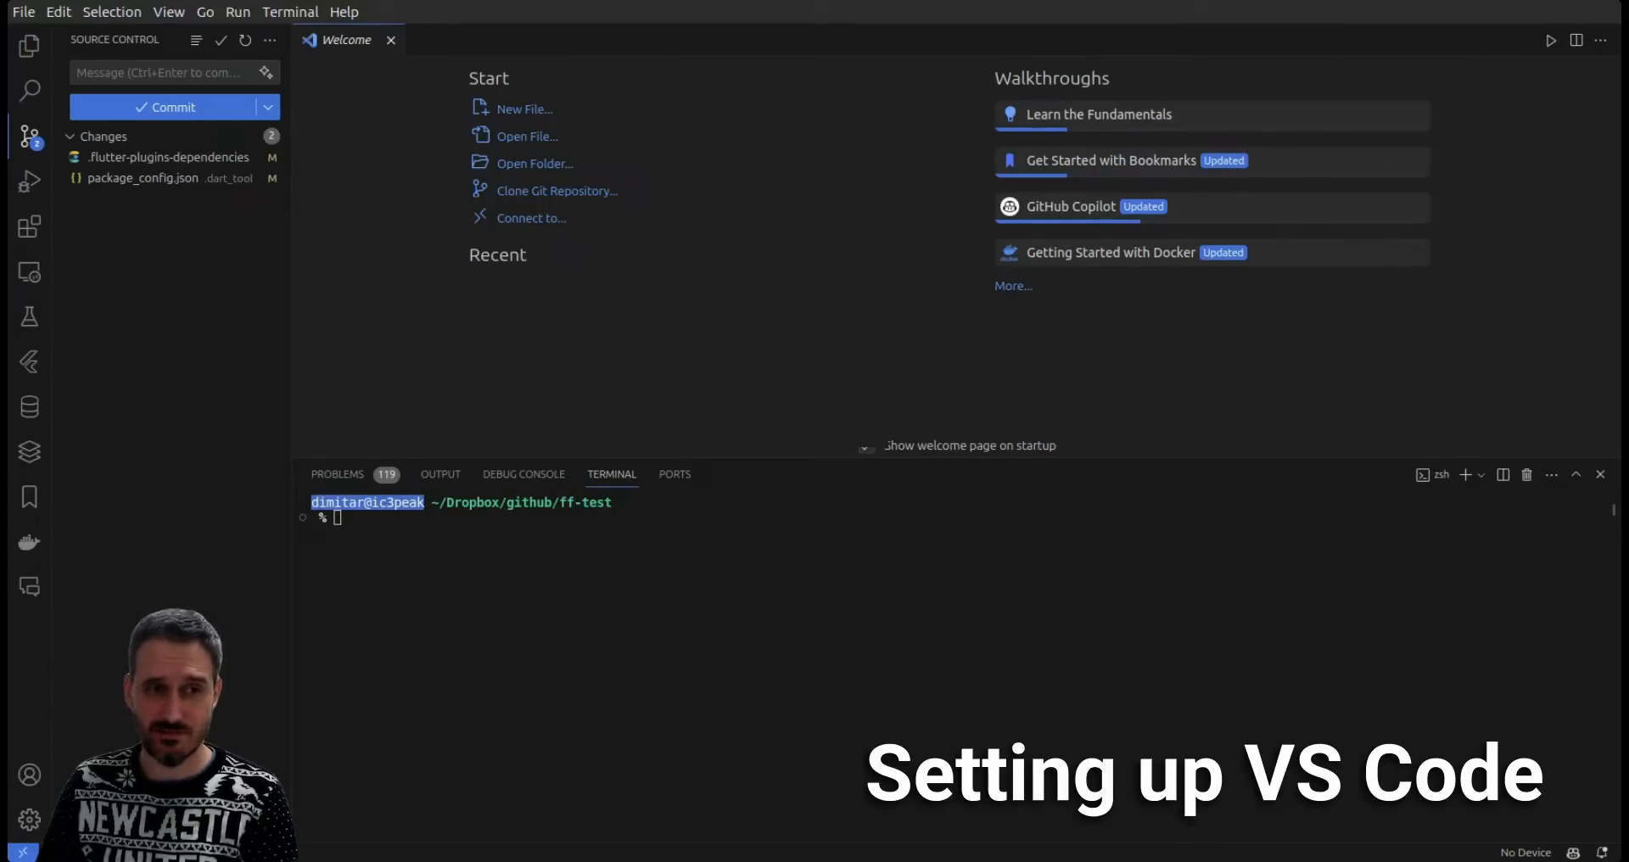
Try to switch to the flutterflow branch in the terminal with "git checkout flutterflow"
{"action": "left_click", "coordinate": [602, 594]}
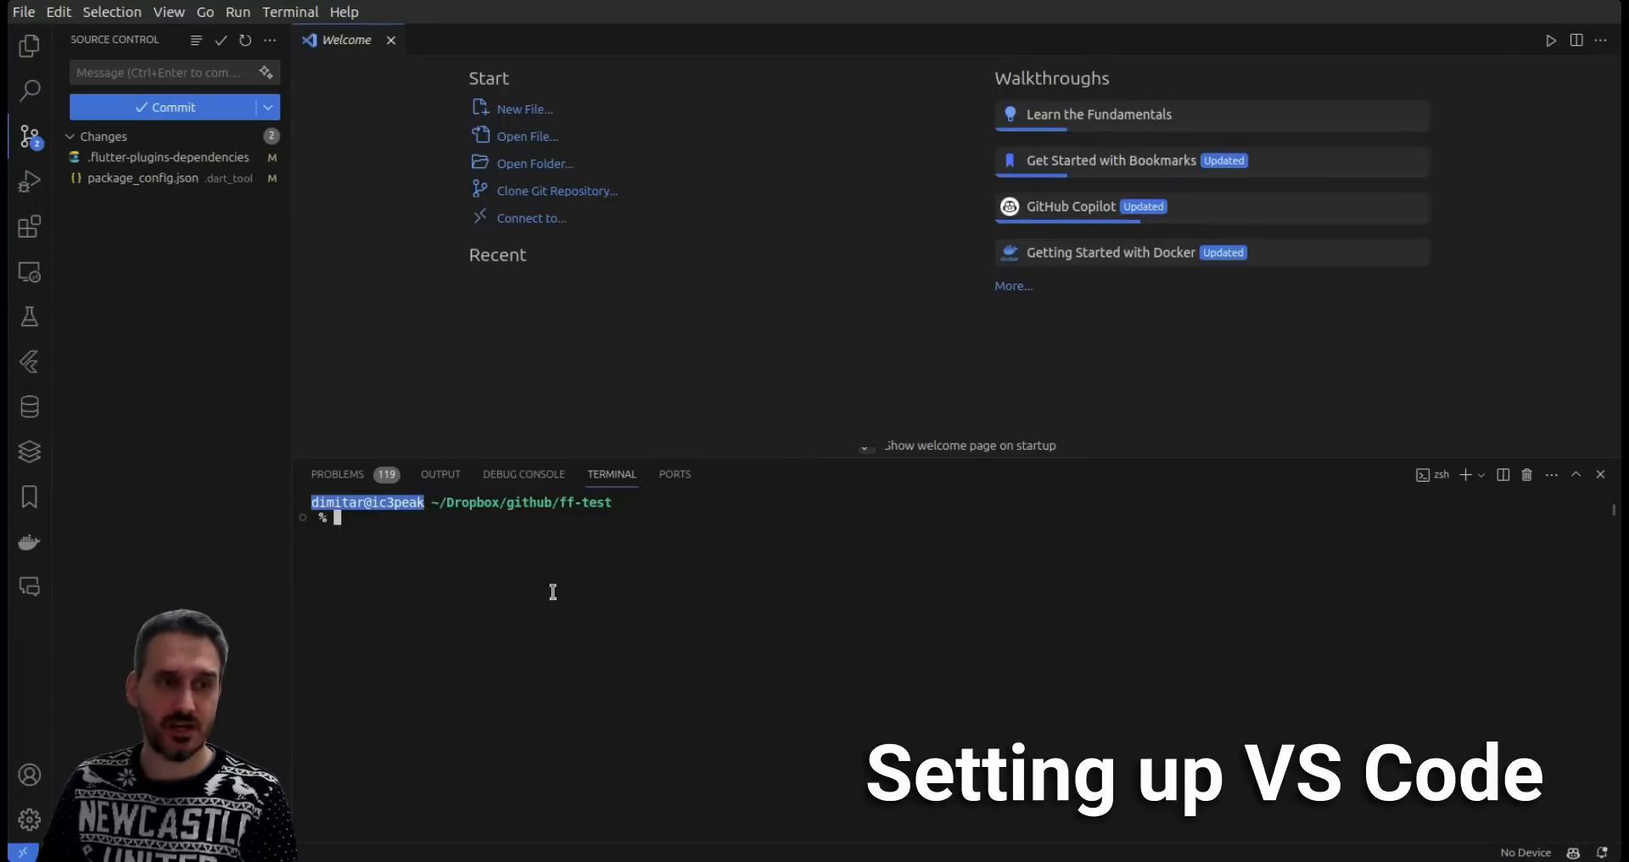
{"action": "type", "text": "git checkout flutterflow"}
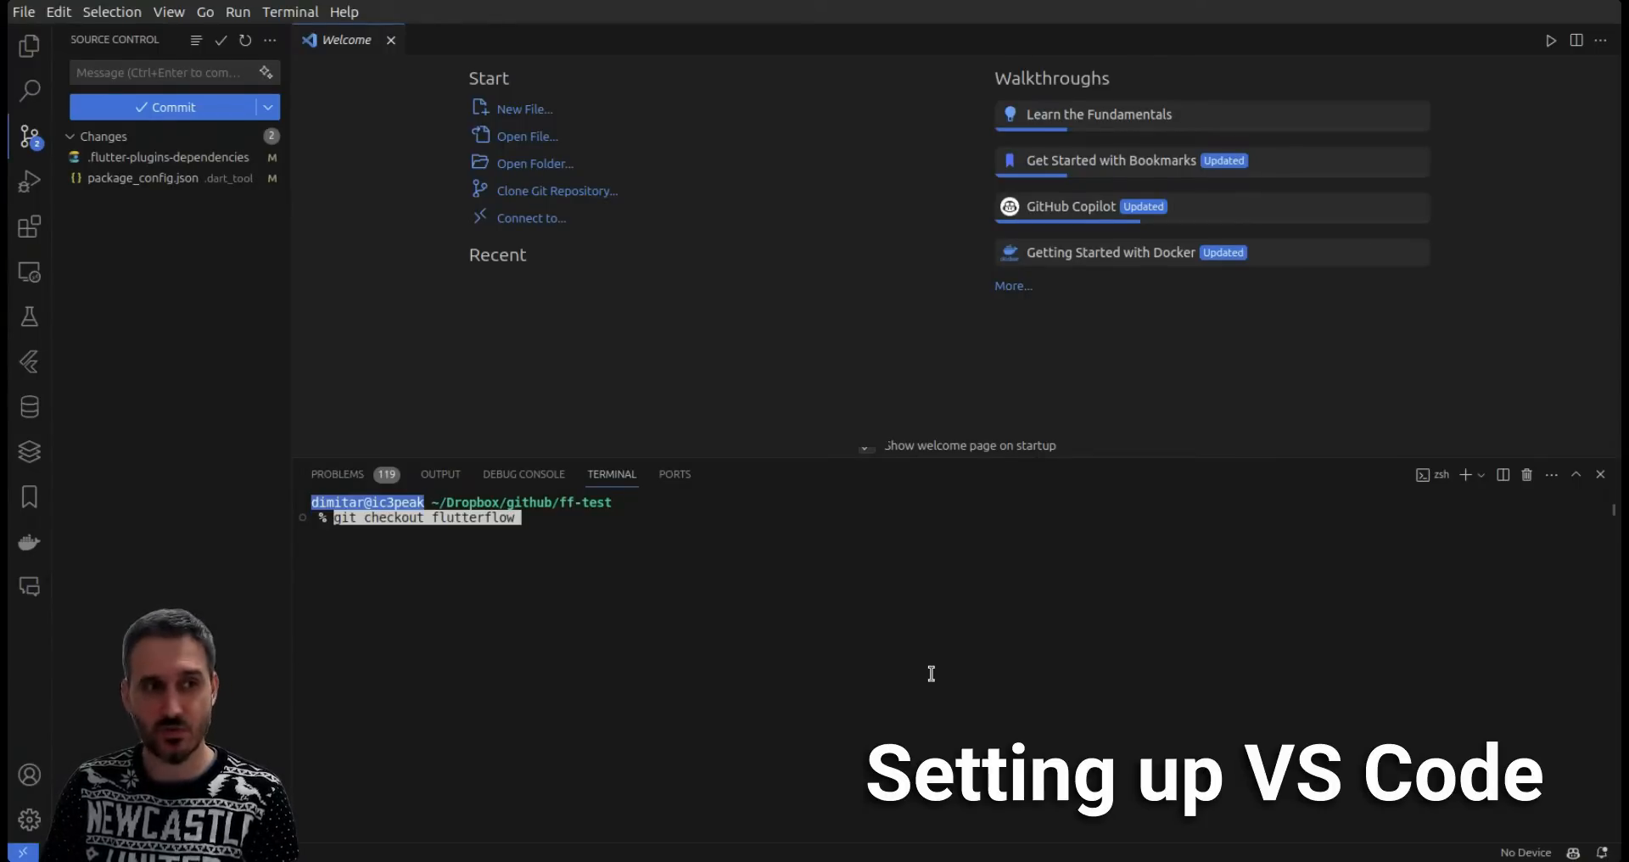
{"action": "key", "text": "Return"}
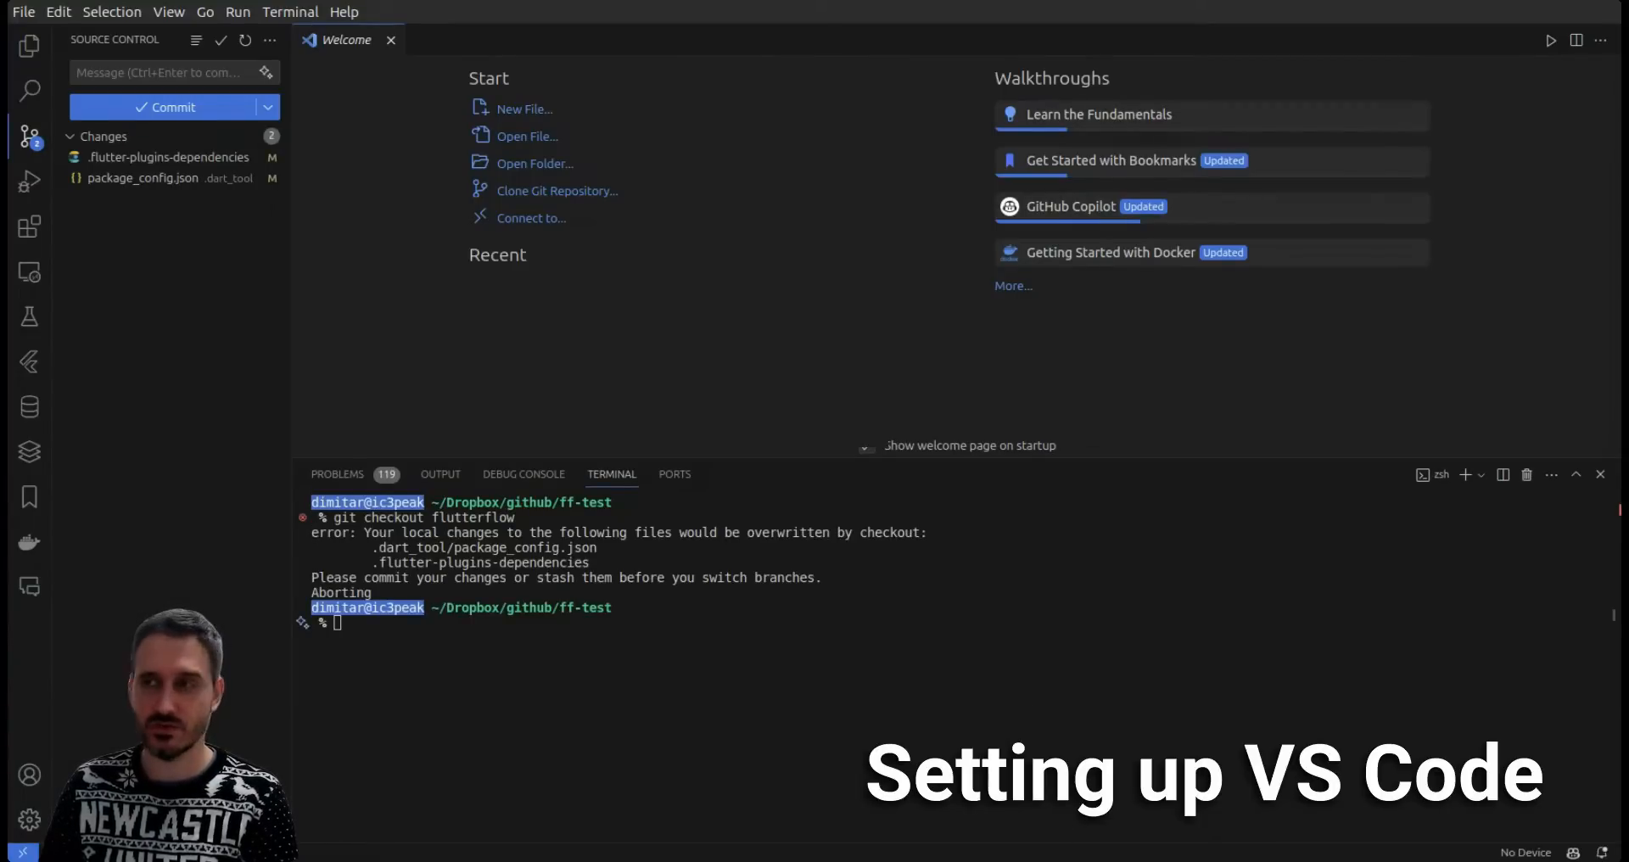
{"action": "left_click", "coordinate": [641, 652]}
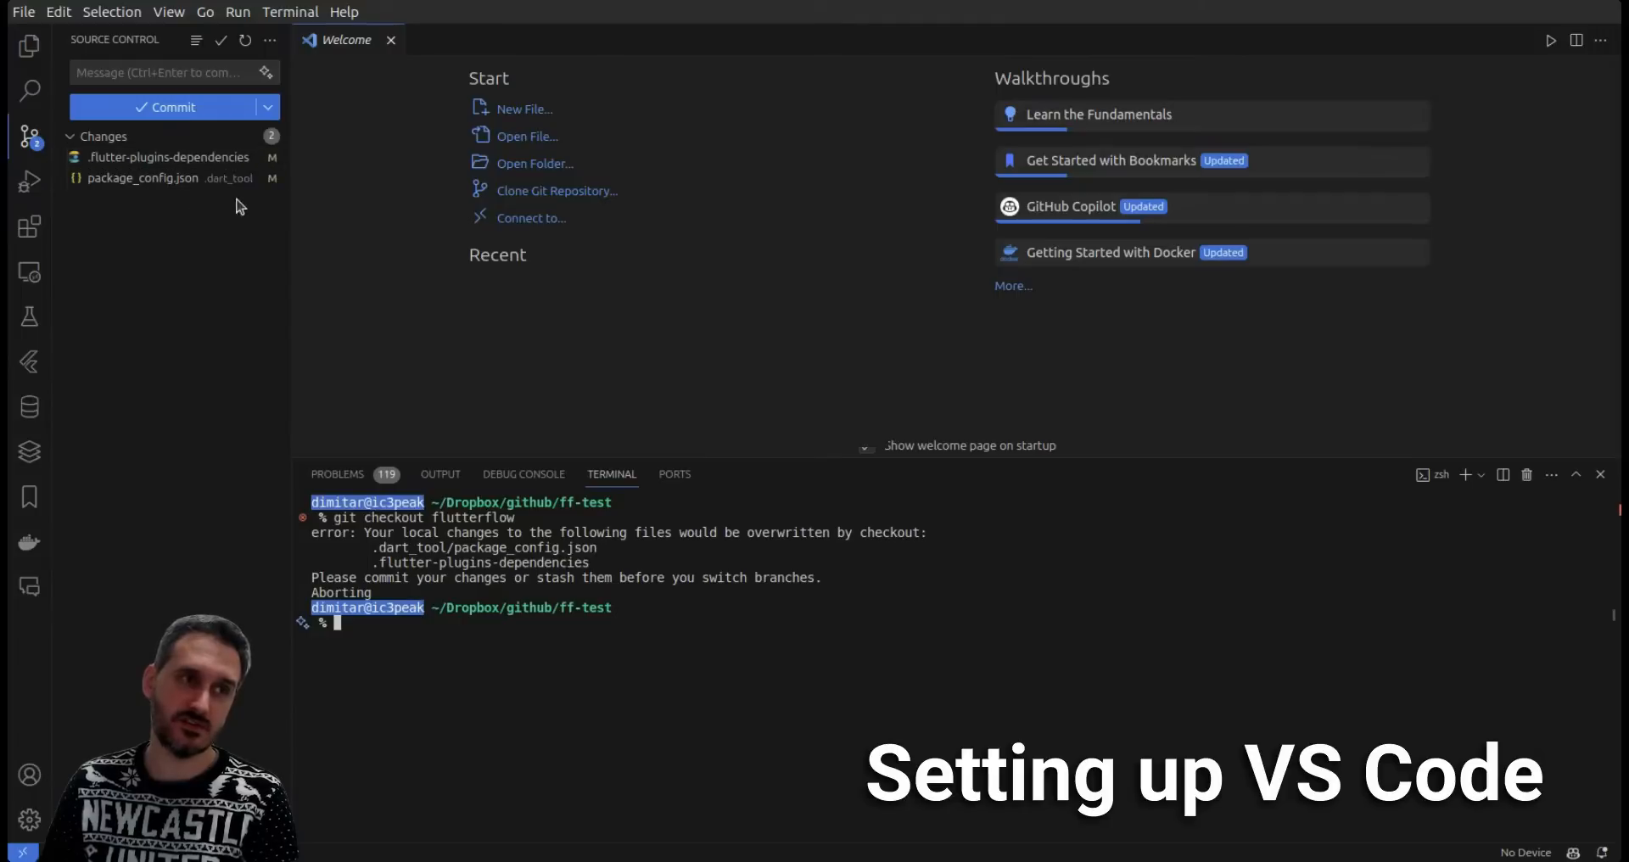
Commit and push the modified .flutter-plugins-dependencies and package_config.json on main, and close the open editors
{"action": "left_click", "coordinate": [268, 110]}
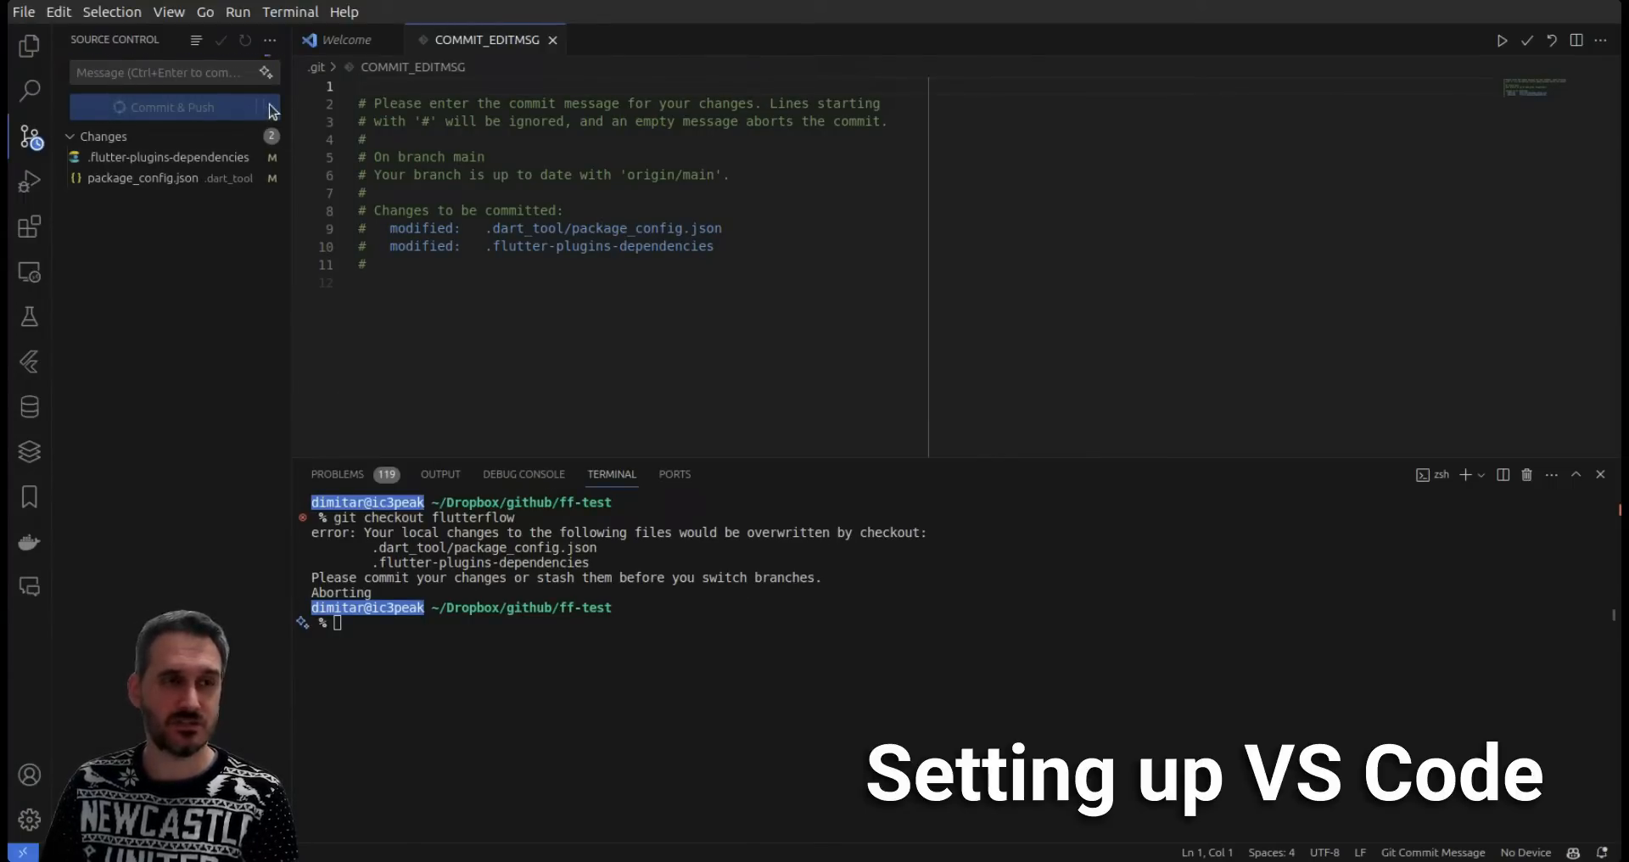
{"action": "key", "text": "ctrl+w"}
{"action": "key", "text": "ctrl+w"}
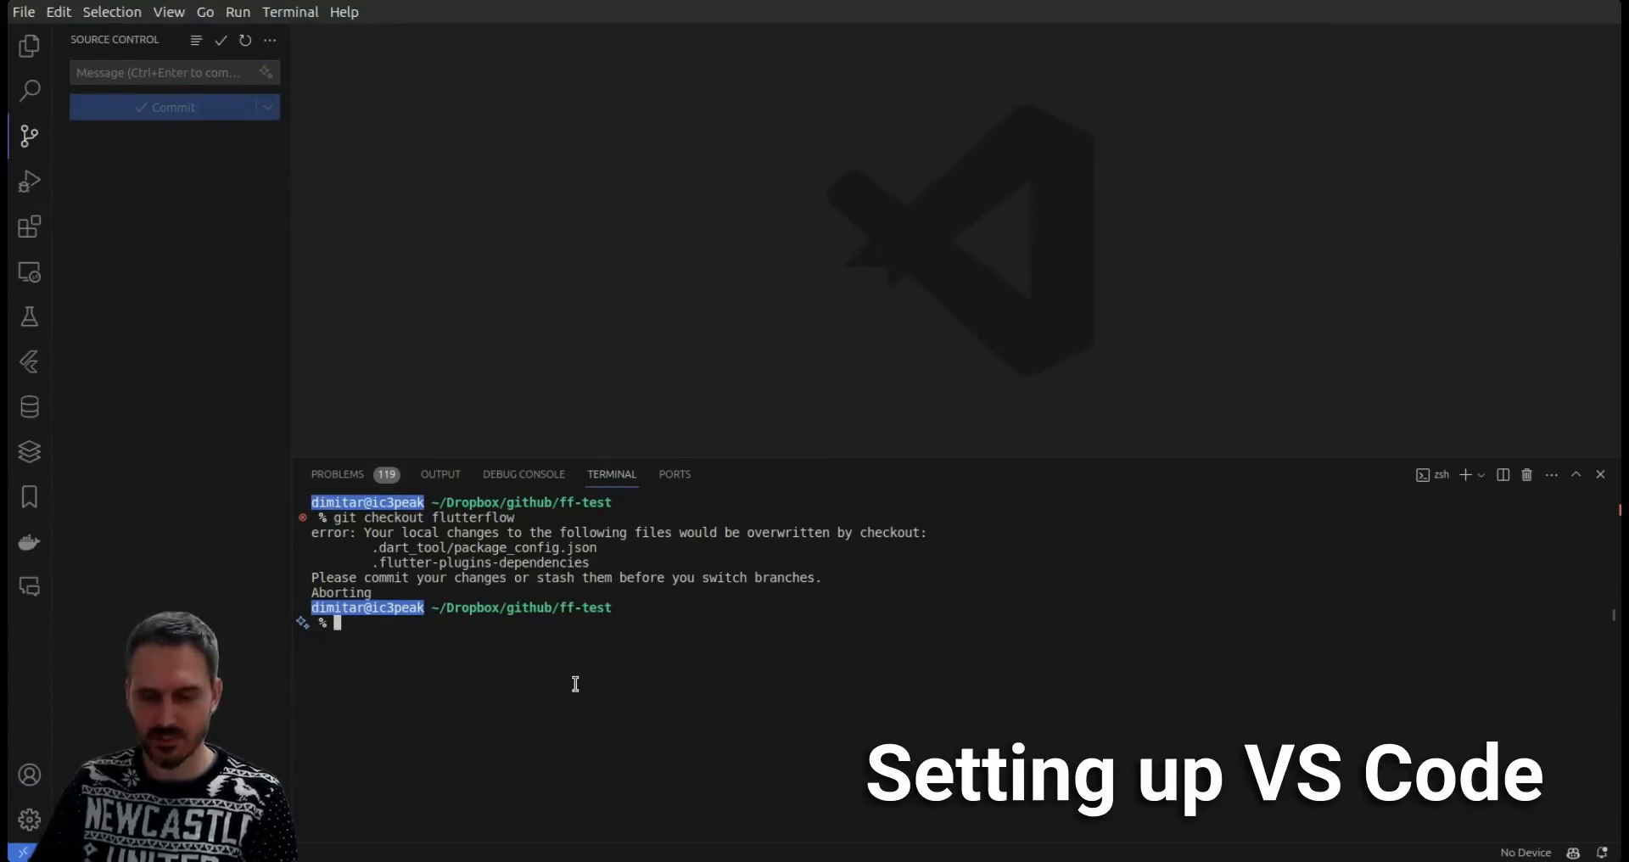
Rerun "git checkout flutterflow" in the terminal to switch to that branch, and review the command and its output
{"action": "key", "text": "Up"}
{"action": "key", "text": "Return"}
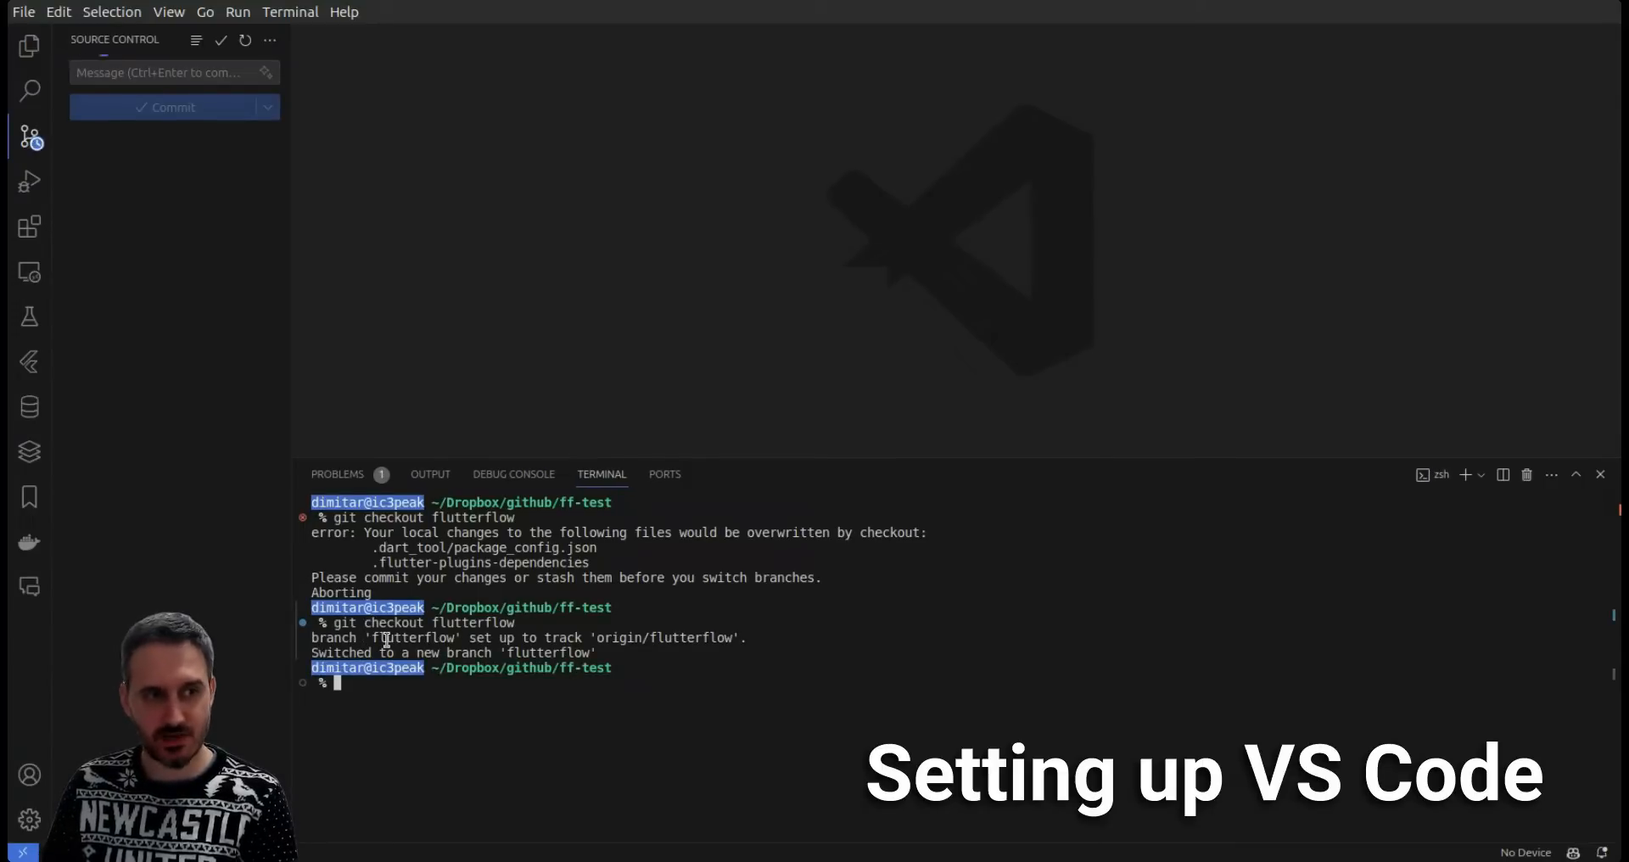
{"action": "double_click", "coordinate": [421, 639]}
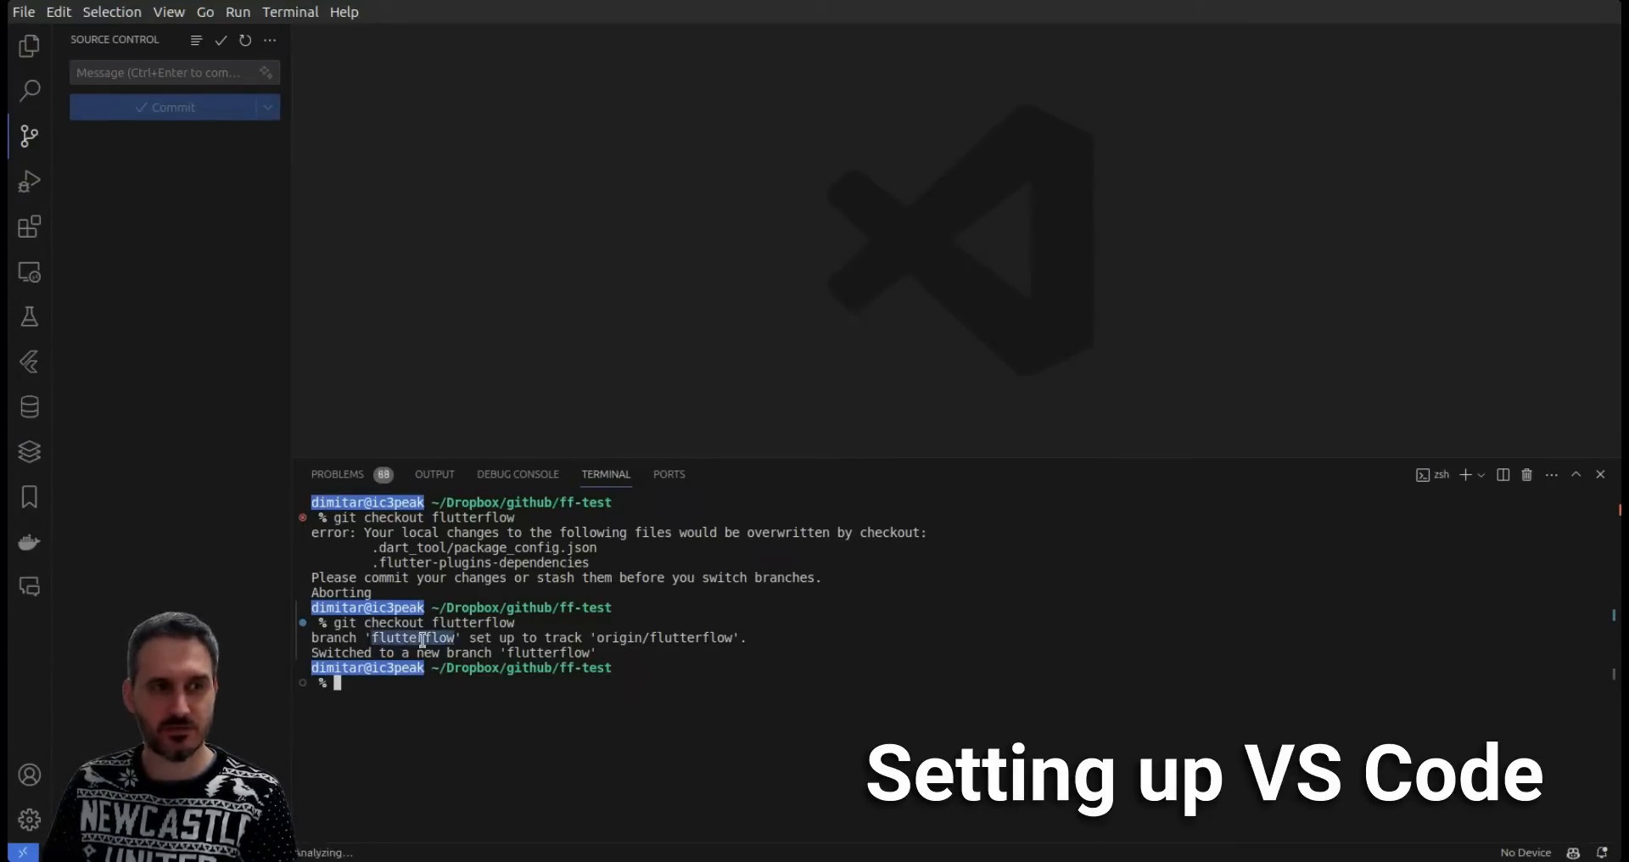
{"action": "left_click_drag", "start_coordinate": [518, 625], "coordinate": [335, 628]}
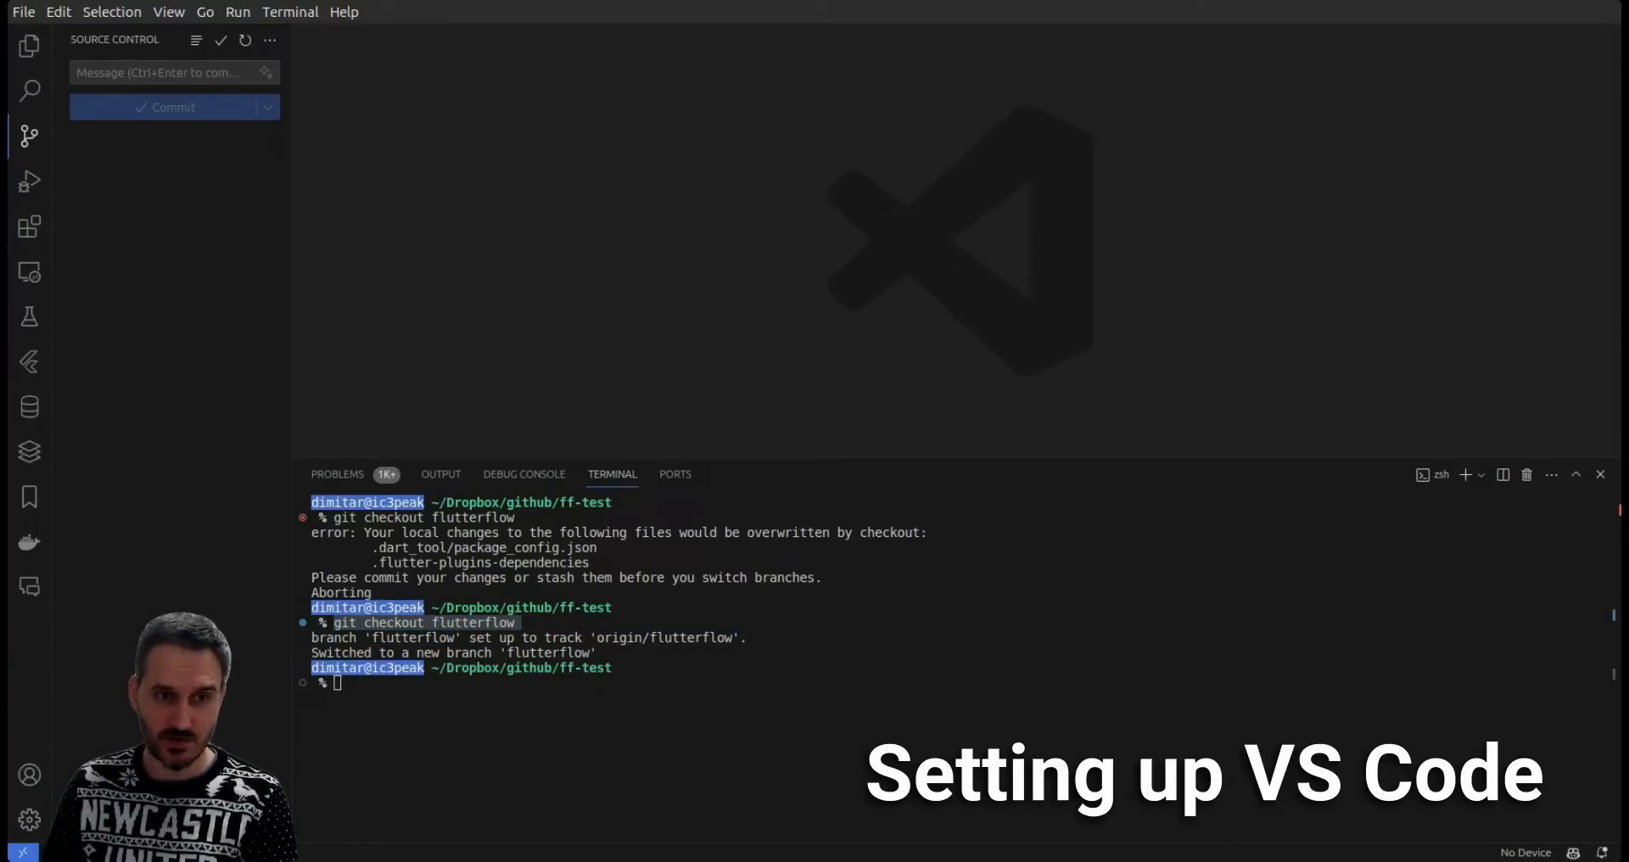
Pull the latest code of the branch with "git pull origin flutterflow"
{"action": "left_click", "coordinate": [581, 722]}
{"action": "type", "text": "git pu"}
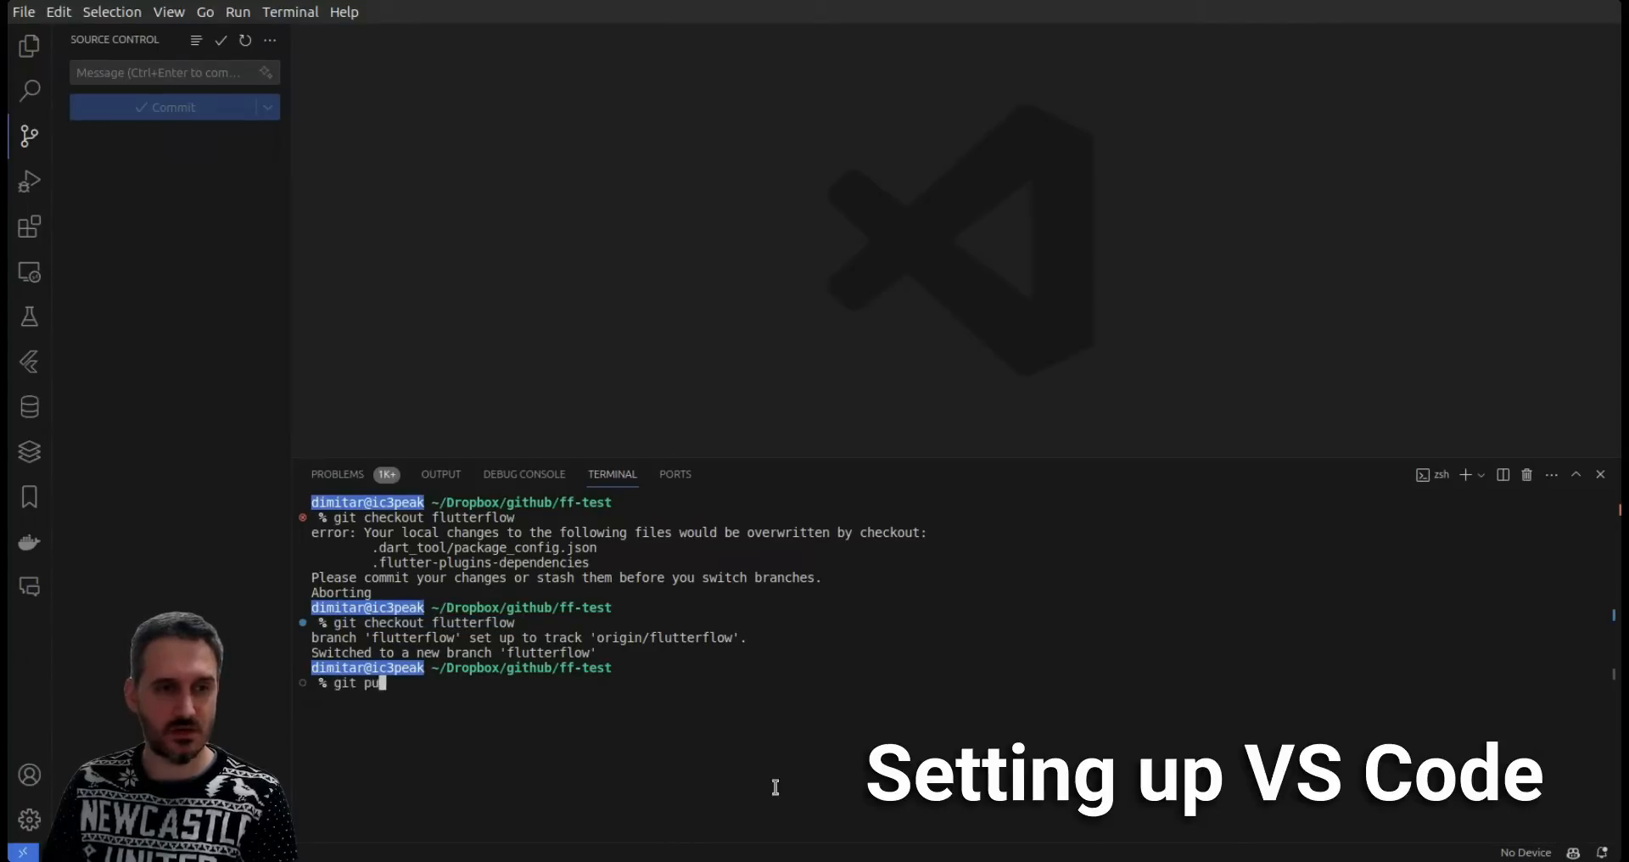
{"action": "type", "text": "git pull origin flutterflow"}
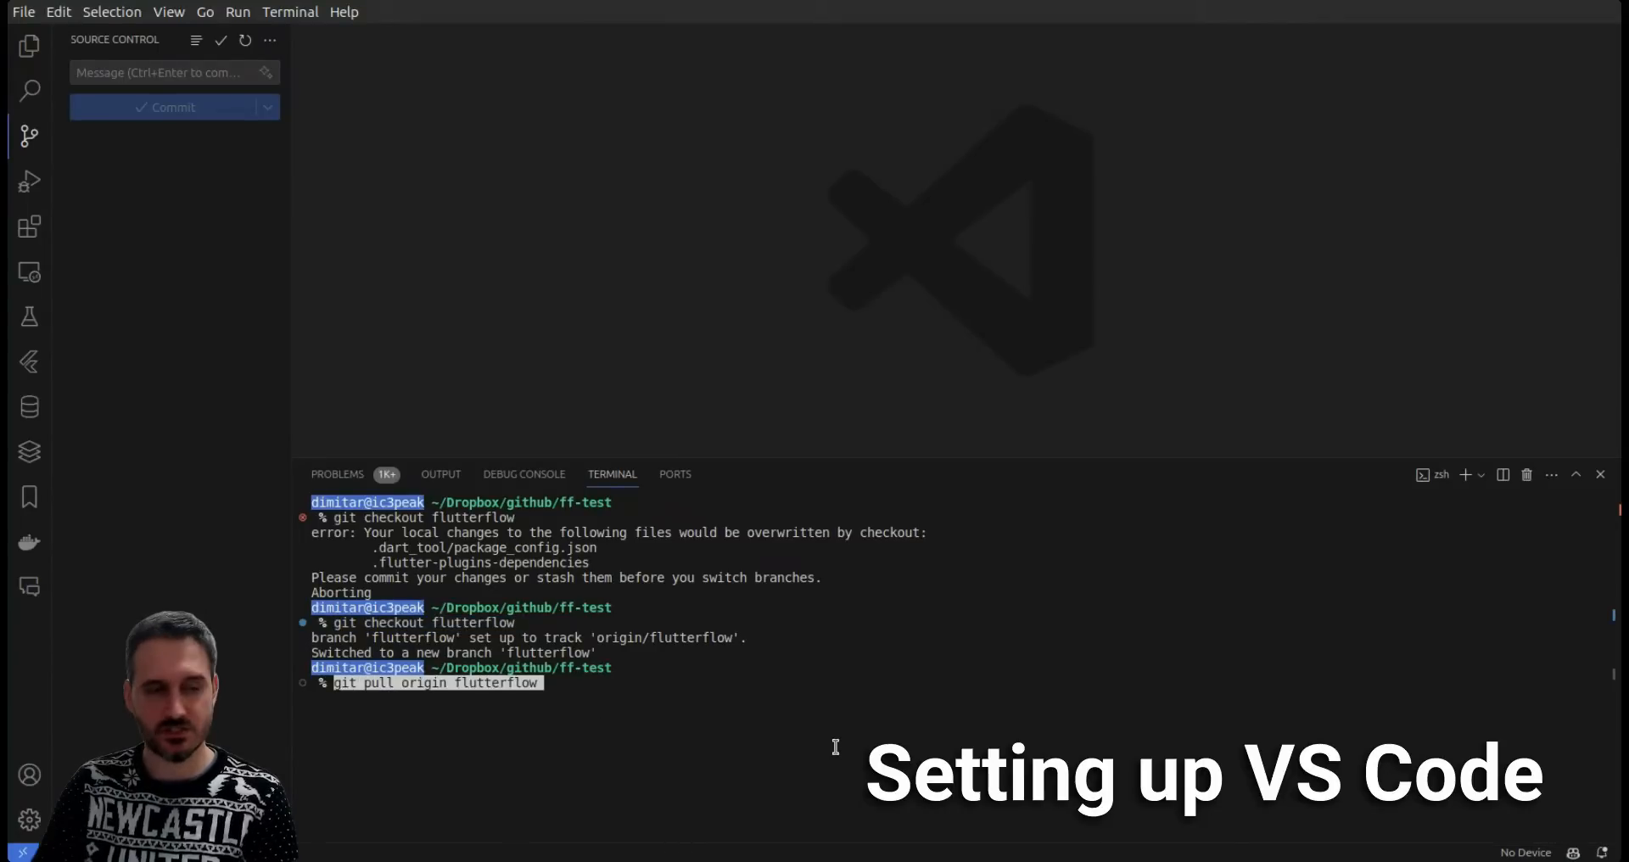
{"action": "key", "text": "Return"}
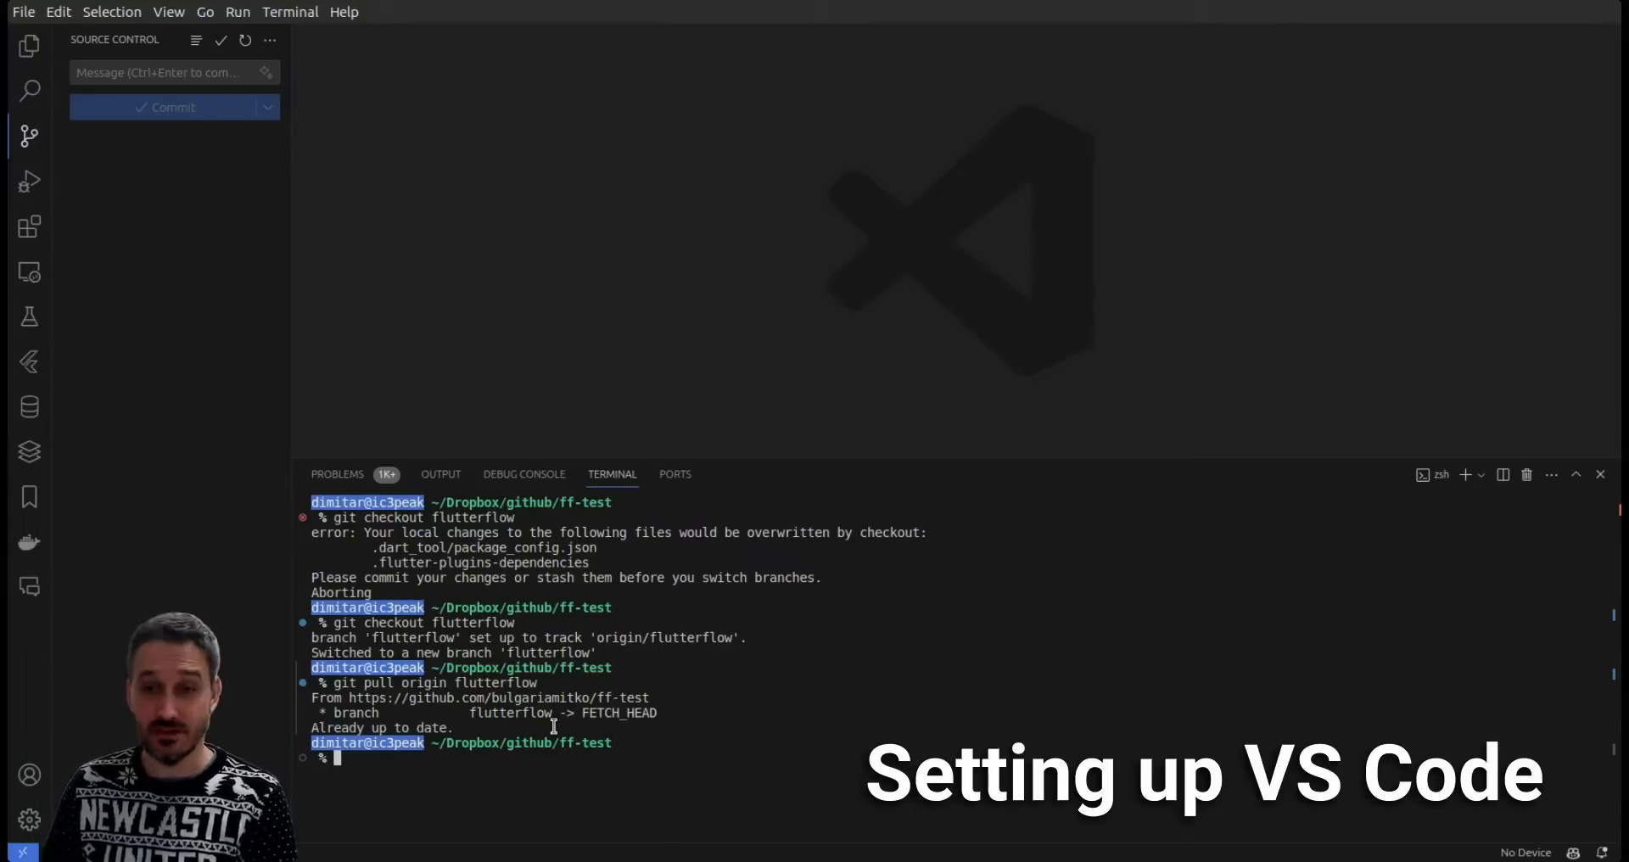
Display the ff-test project's file tree to view the flutterflow branch's files
{"action": "left_click", "coordinate": [267, 109]}
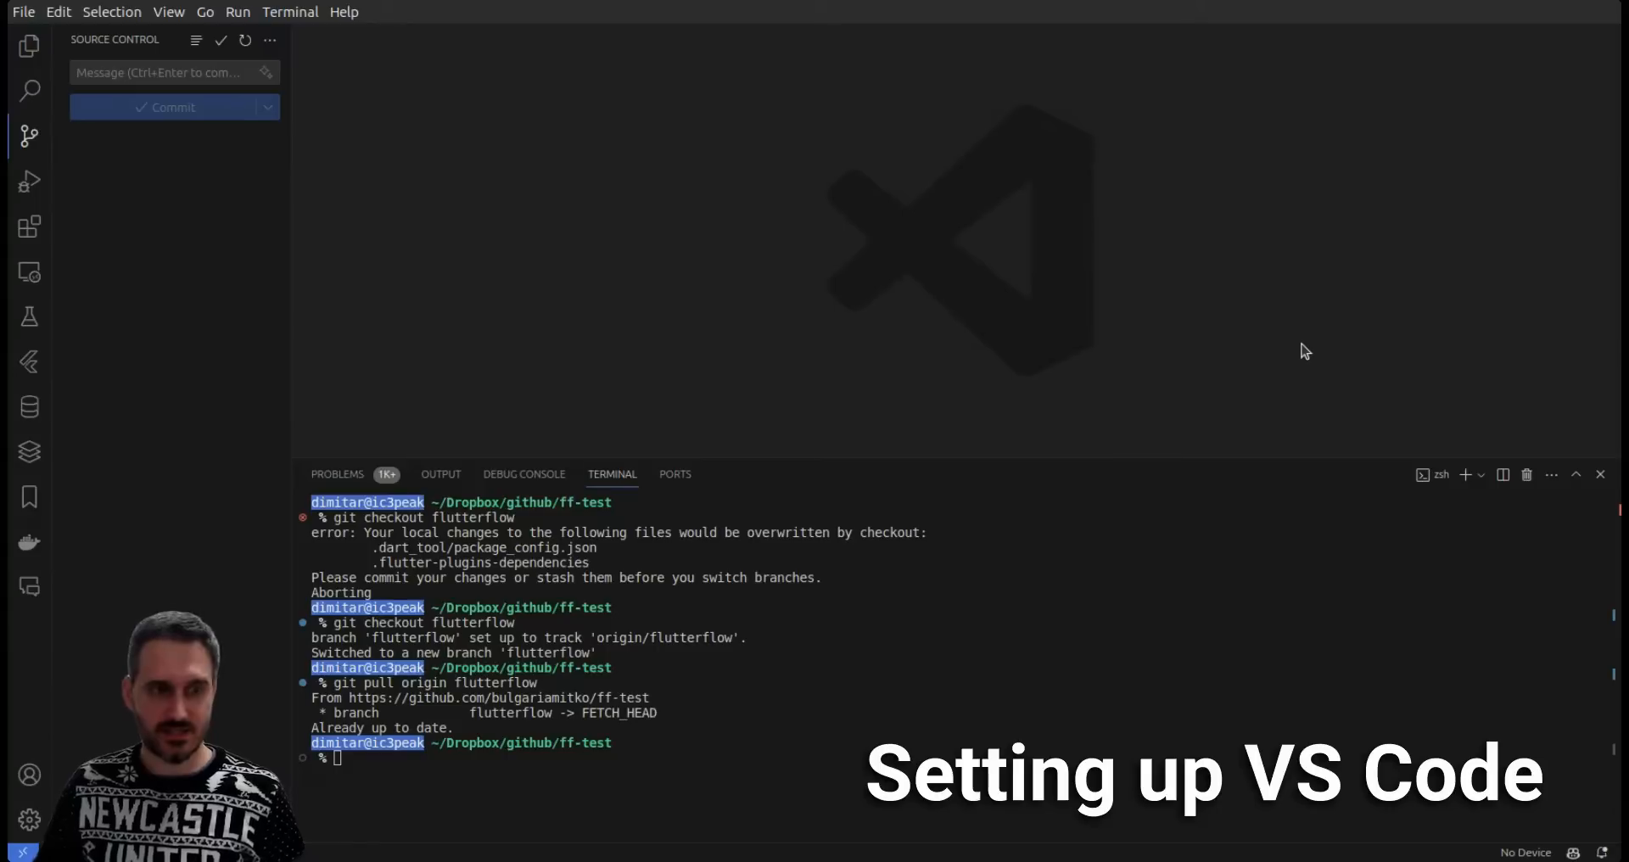
{"action": "left_click", "coordinate": [34, 48]}
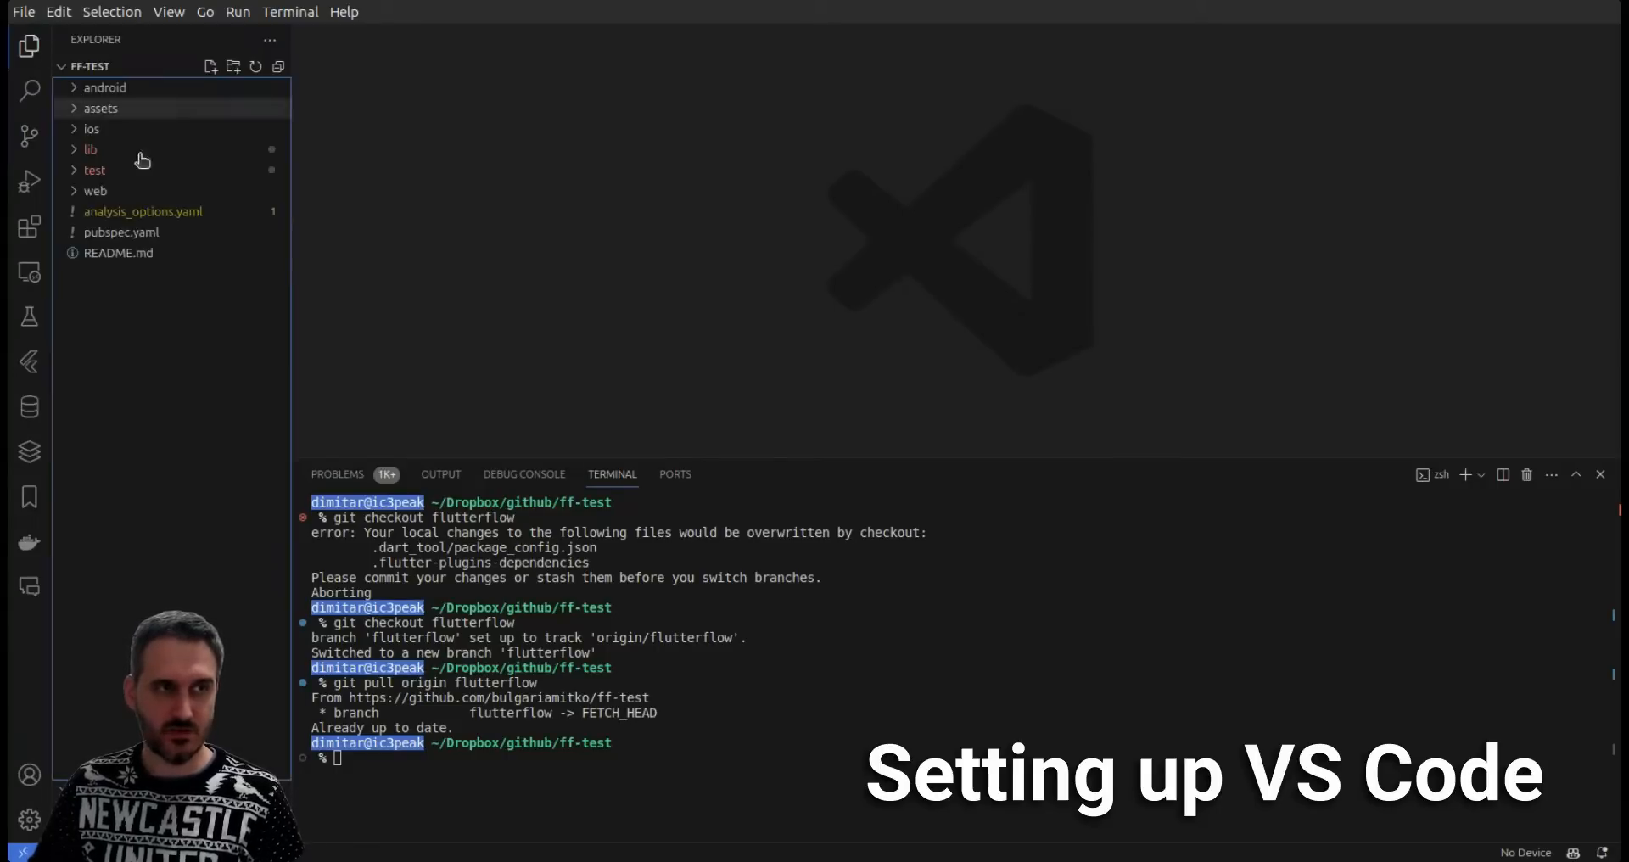
Open main.dart from the lib folder and hide the file tree to widen the code view
{"action": "left_click", "coordinate": [81, 153]}
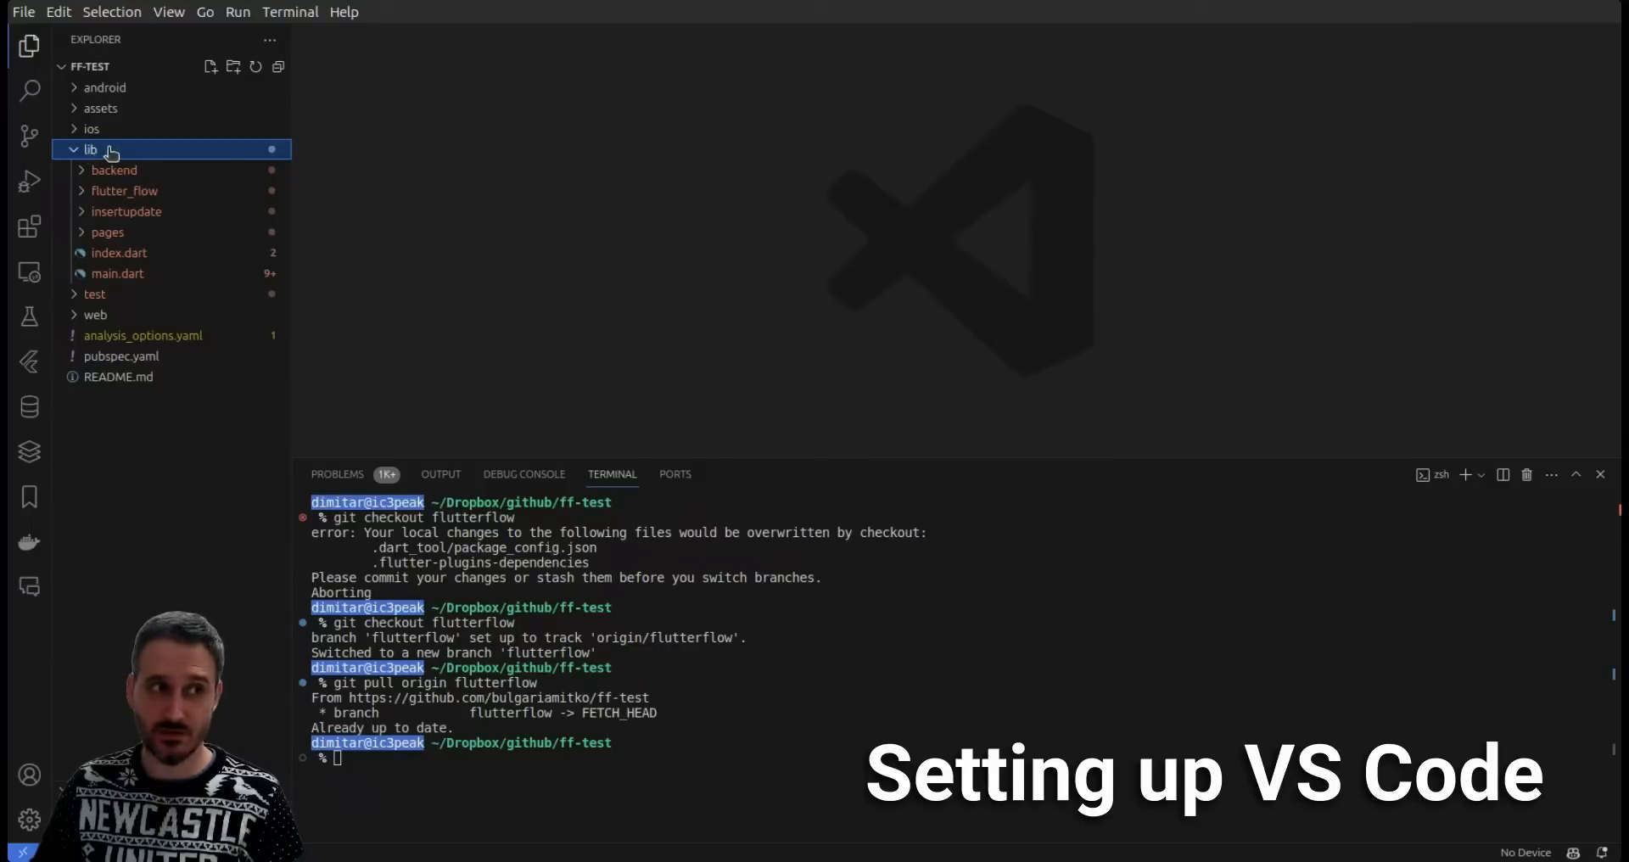
{"action": "left_click", "coordinate": [134, 276]}
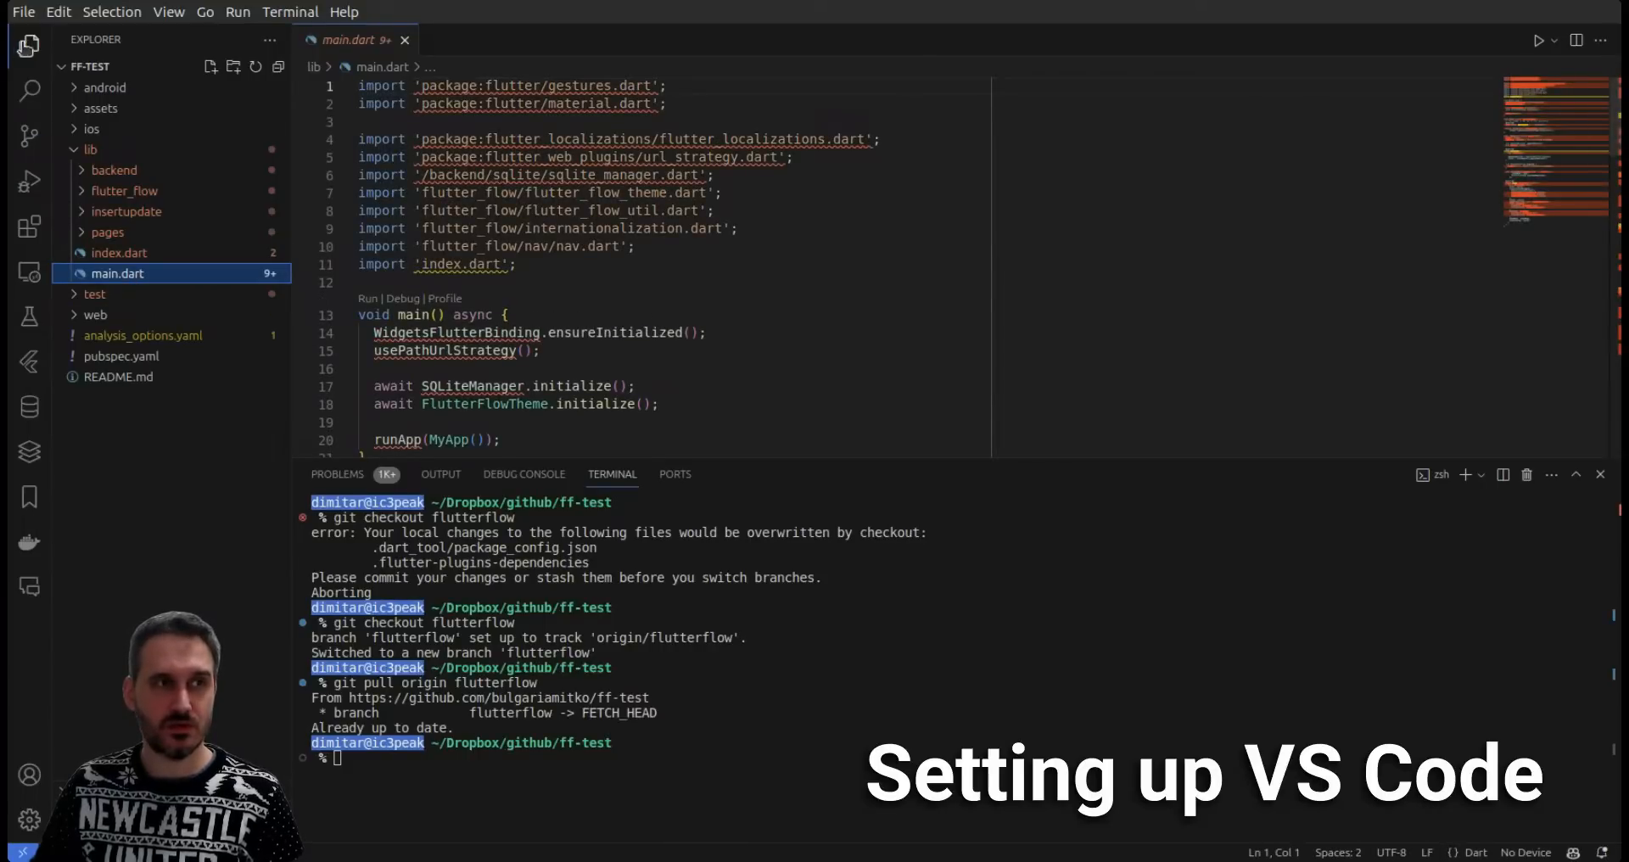
{"action": "left_click", "coordinate": [29, 46]}
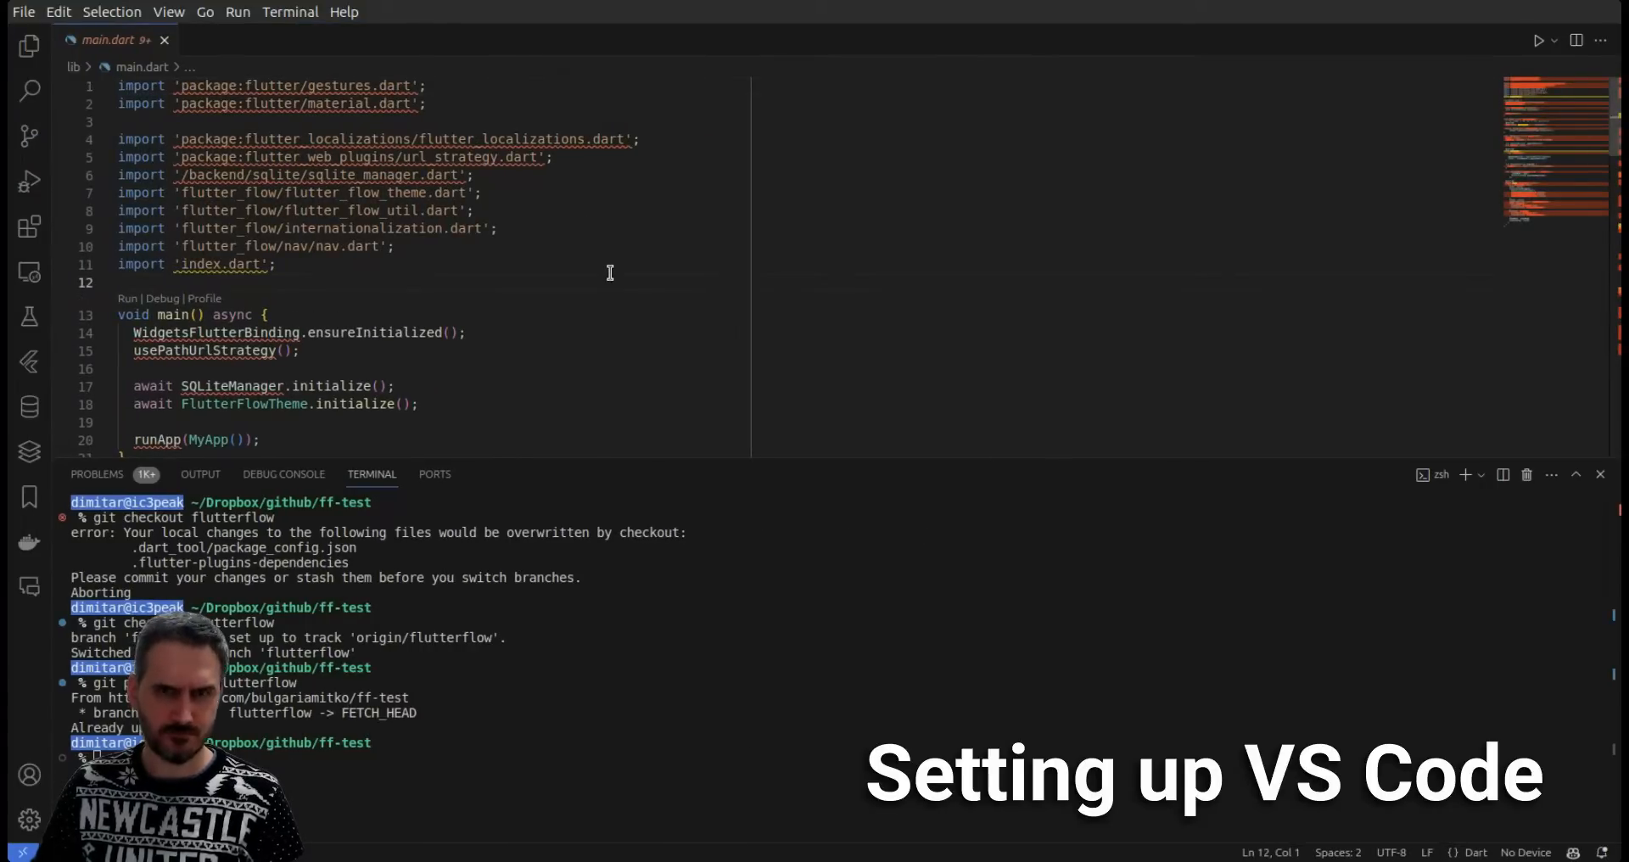
{"action": "left_click", "coordinate": [658, 229]}
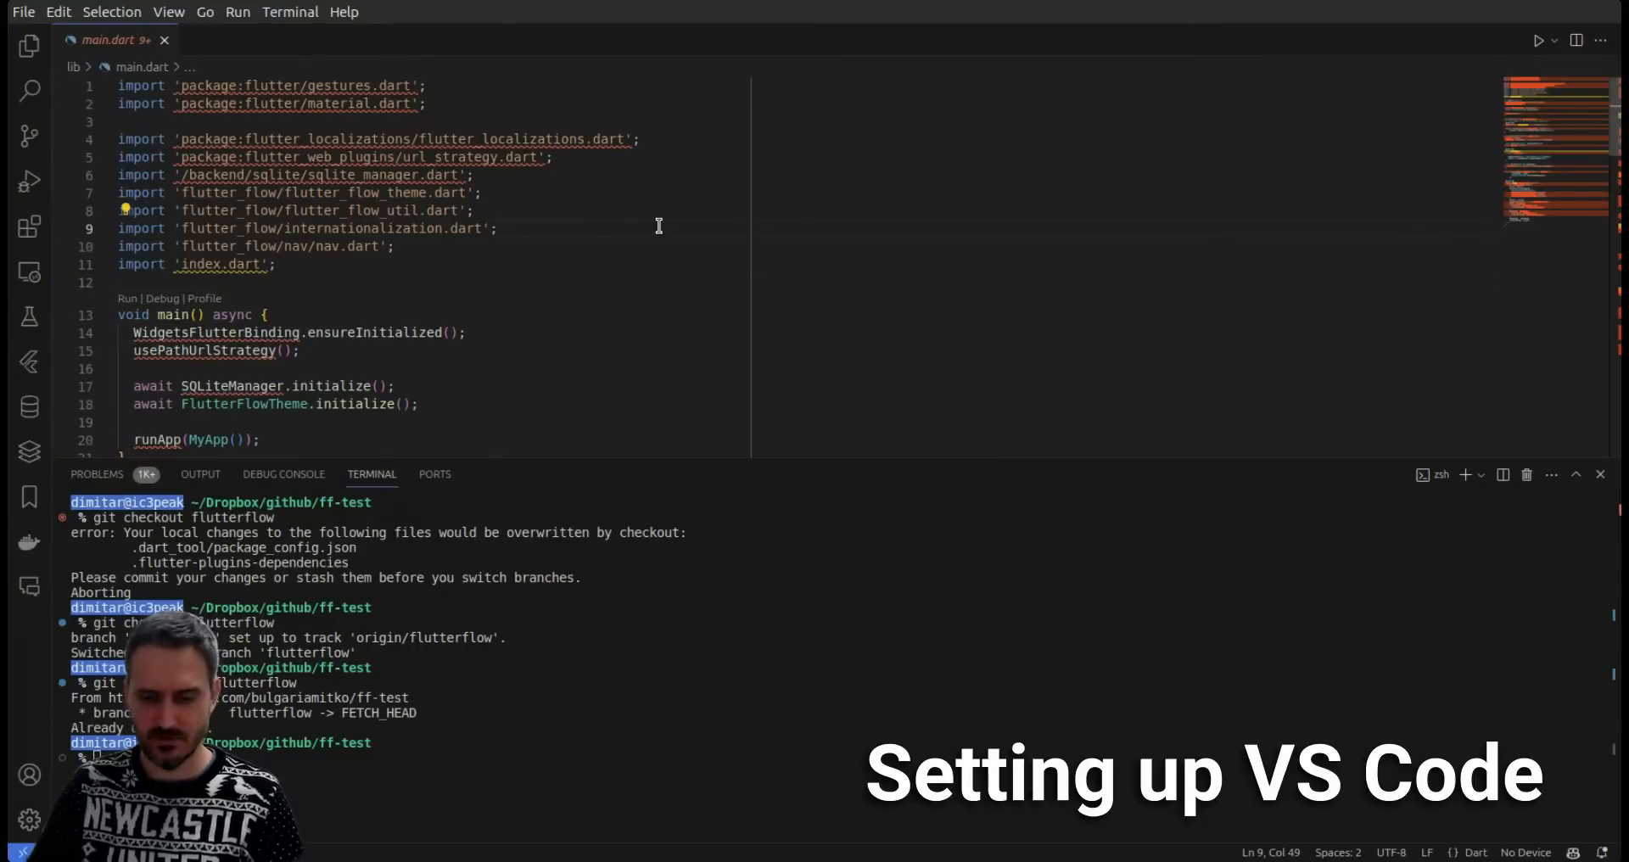
Launch the Pixel 4 API 30 Android emulator with Flutter: Launch Emulator and return to the main.dart code
{"action": "key", "text": "ctrl+shift+p"}
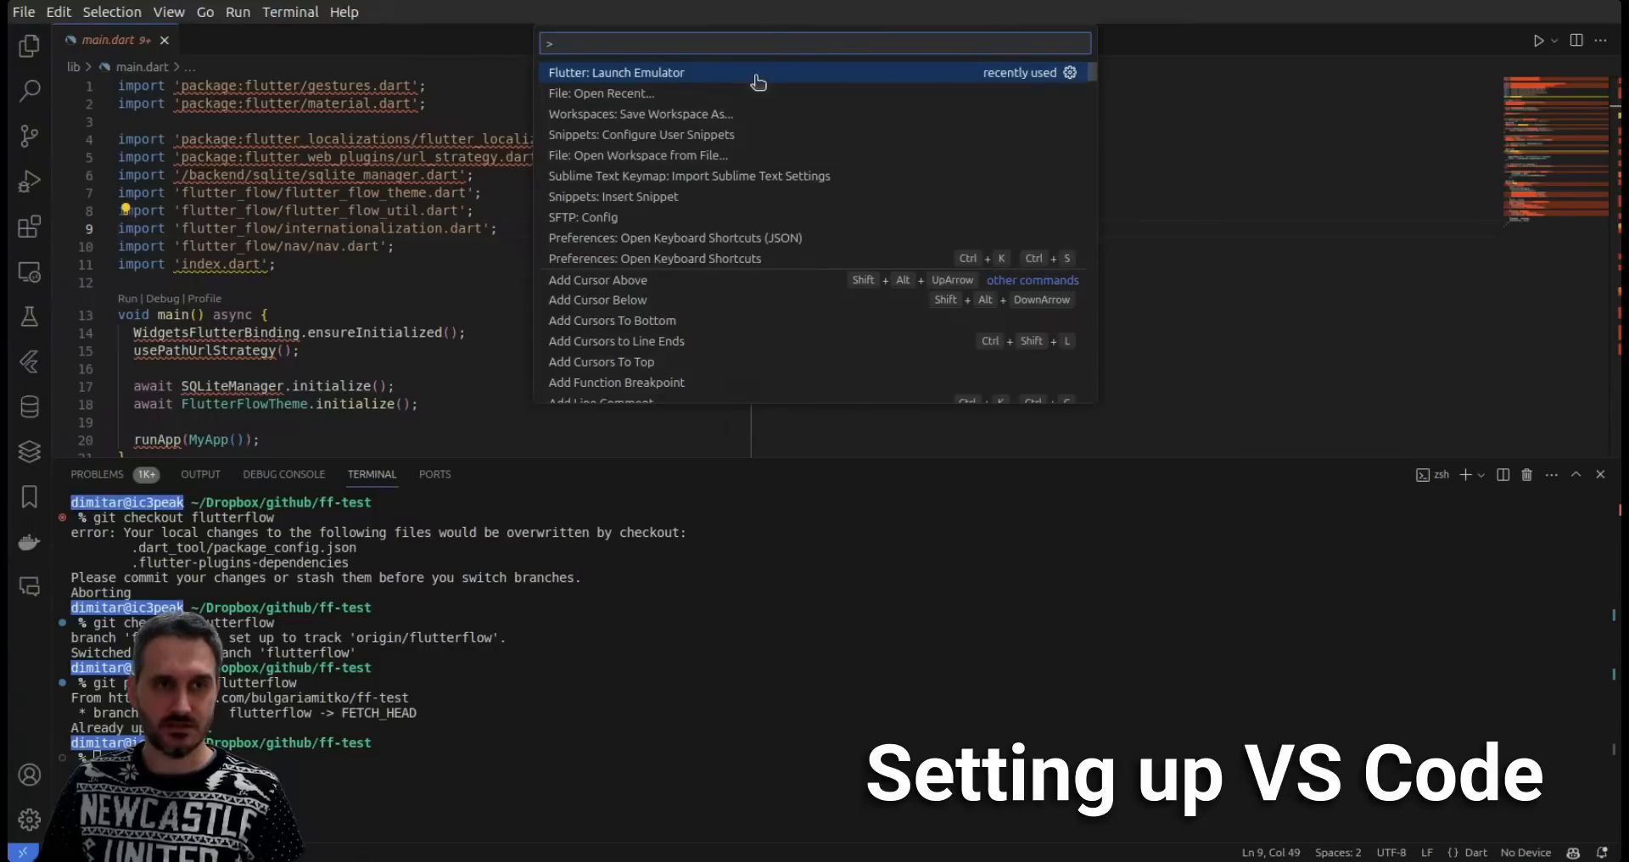
{"action": "left_click", "coordinate": [646, 74]}
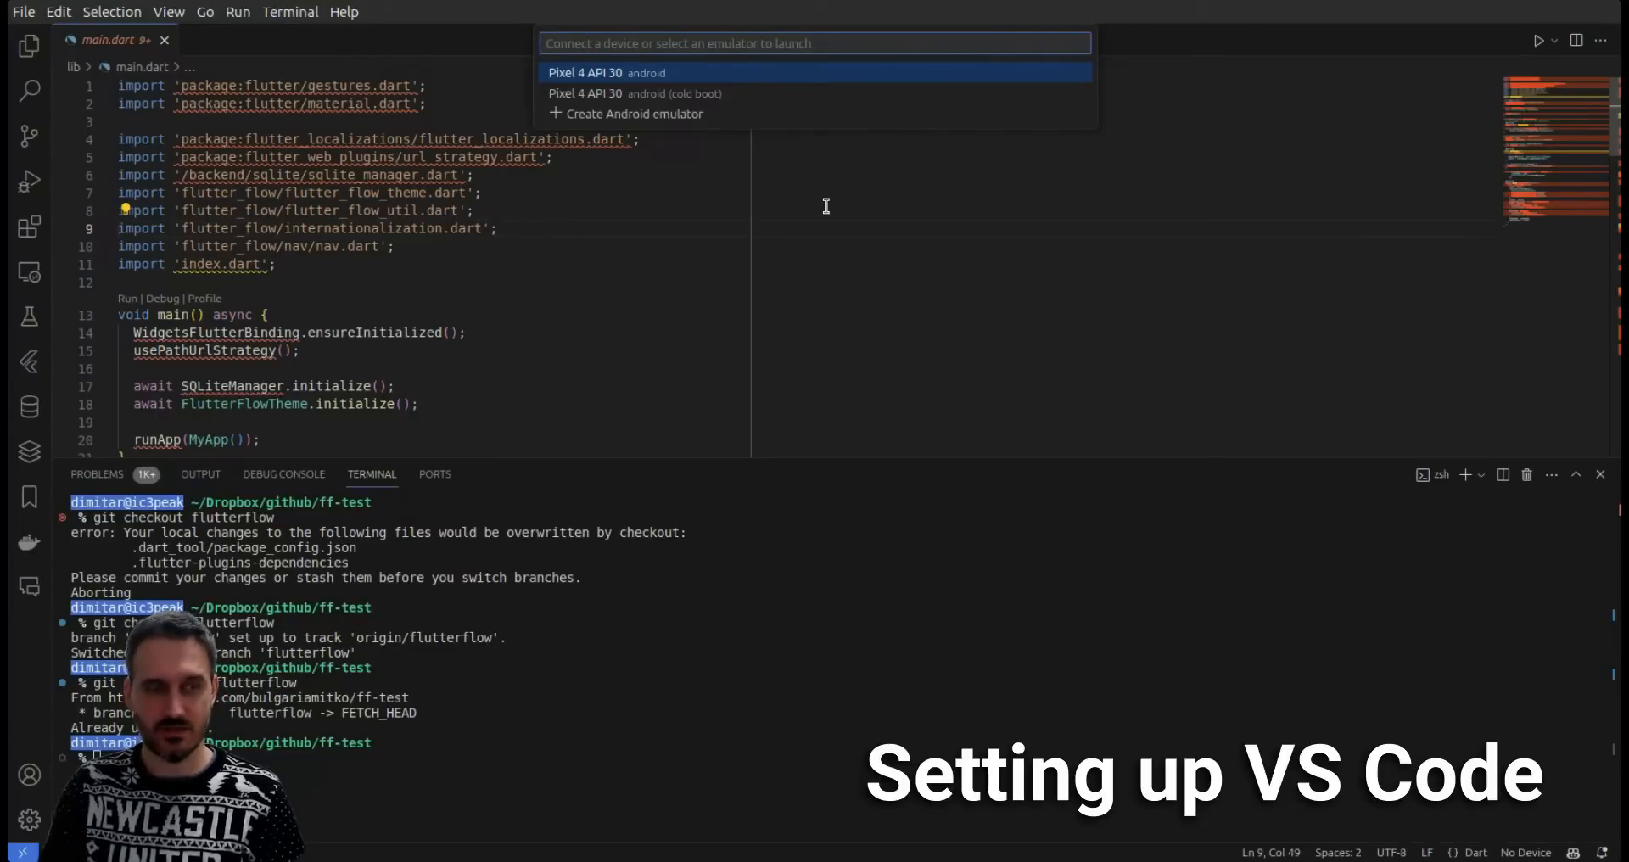
{"action": "left_click", "coordinate": [576, 75]}
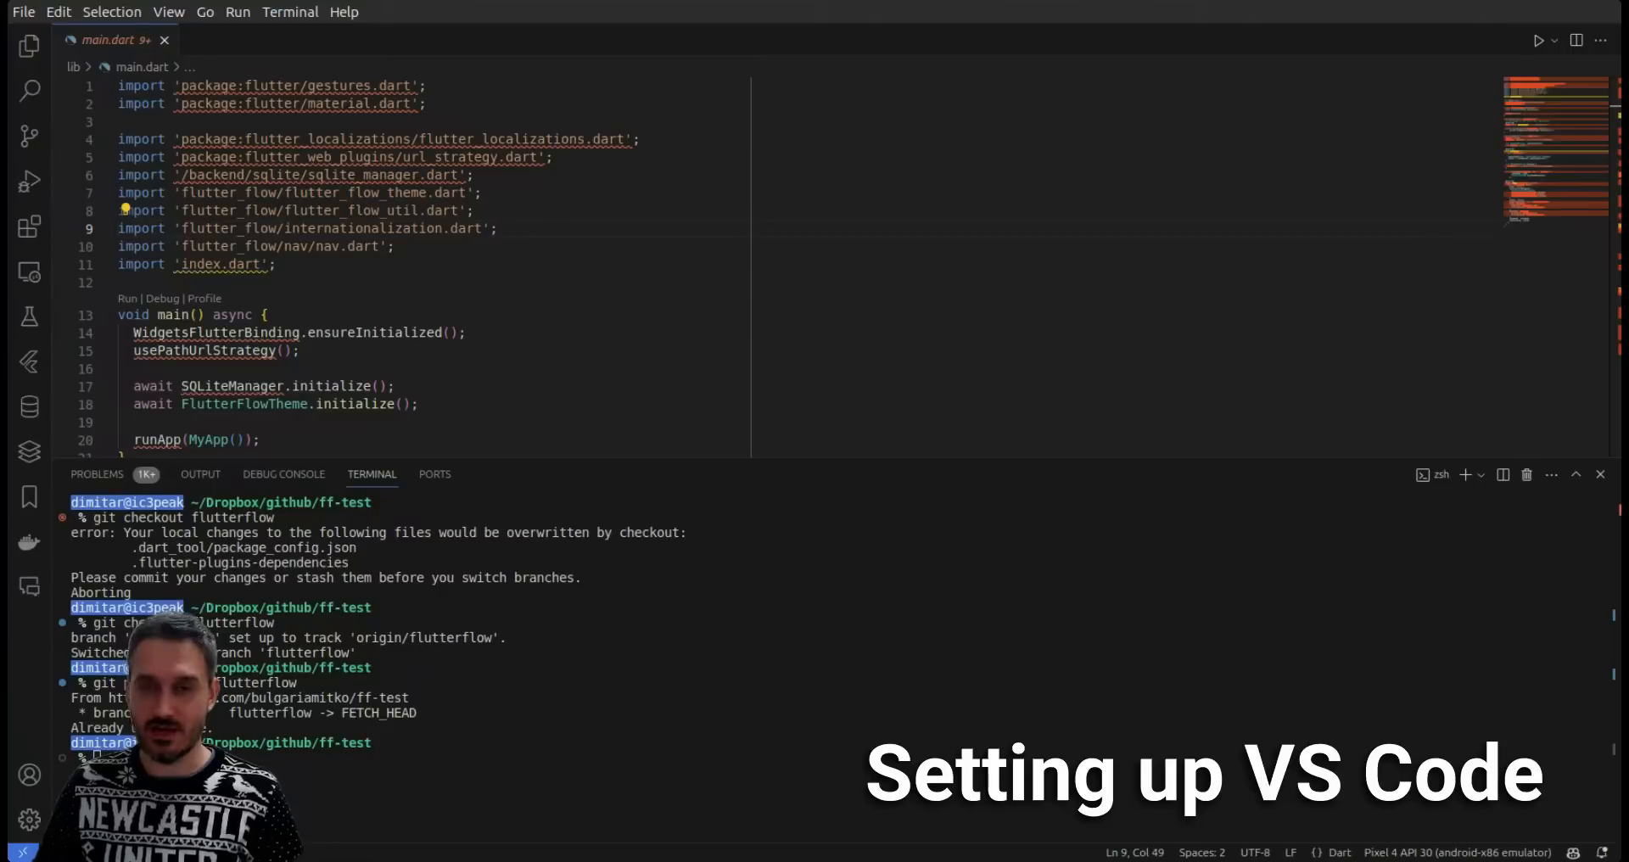
{"action": "left_click", "coordinate": [866, 314]}
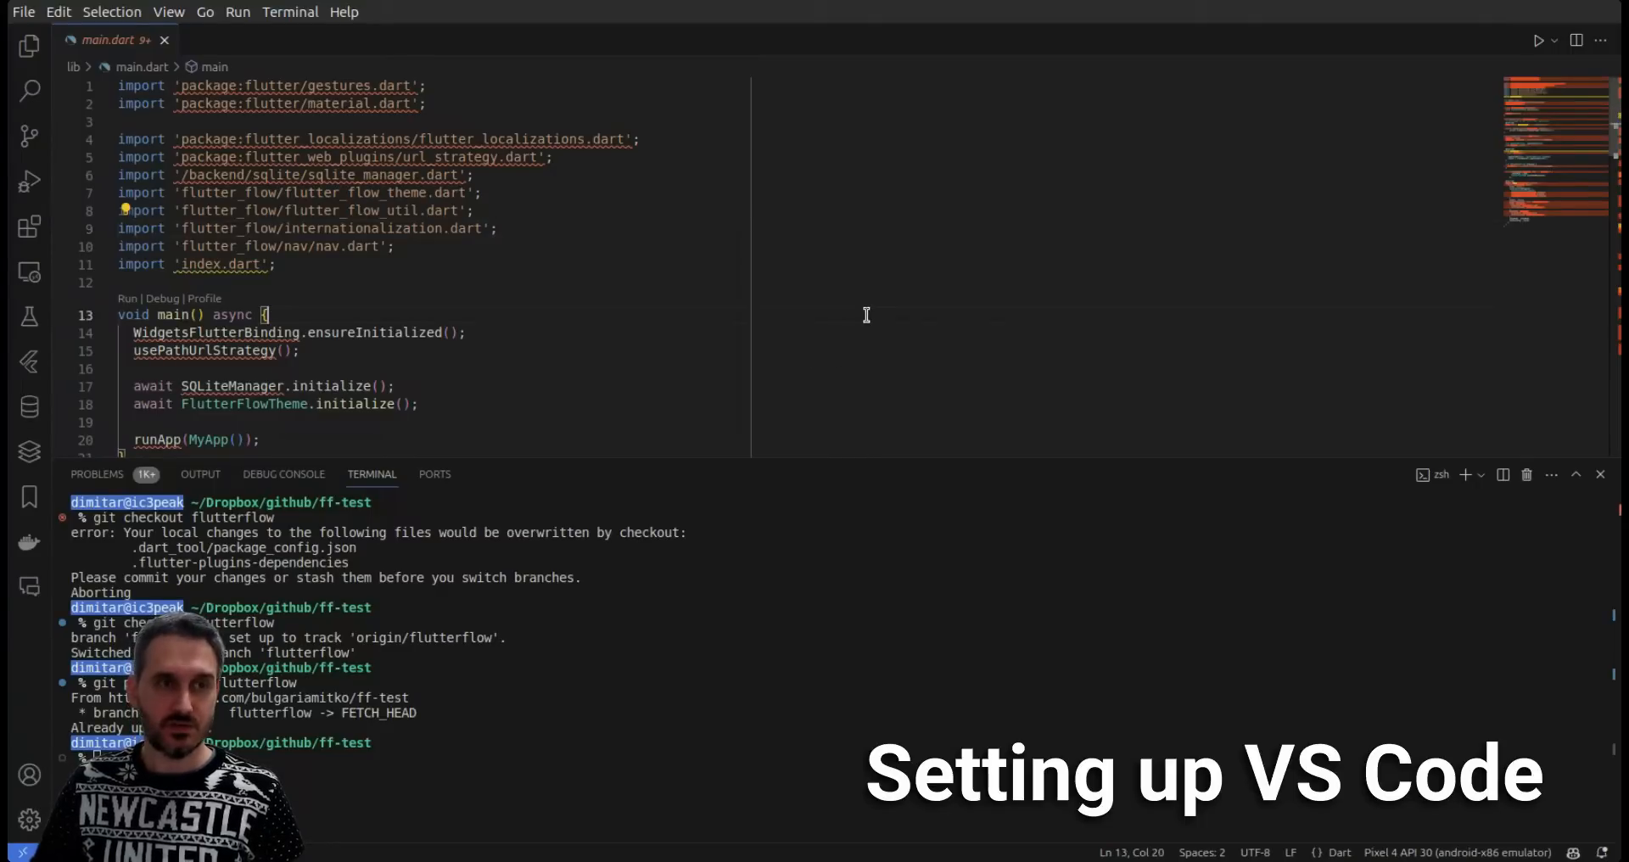
Start debugging main.dart and choose the Dart & Flutter launch configuration "Flutter (Pixel 4 API 30)" for ff-test
{"action": "left_click", "coordinate": [30, 185]}
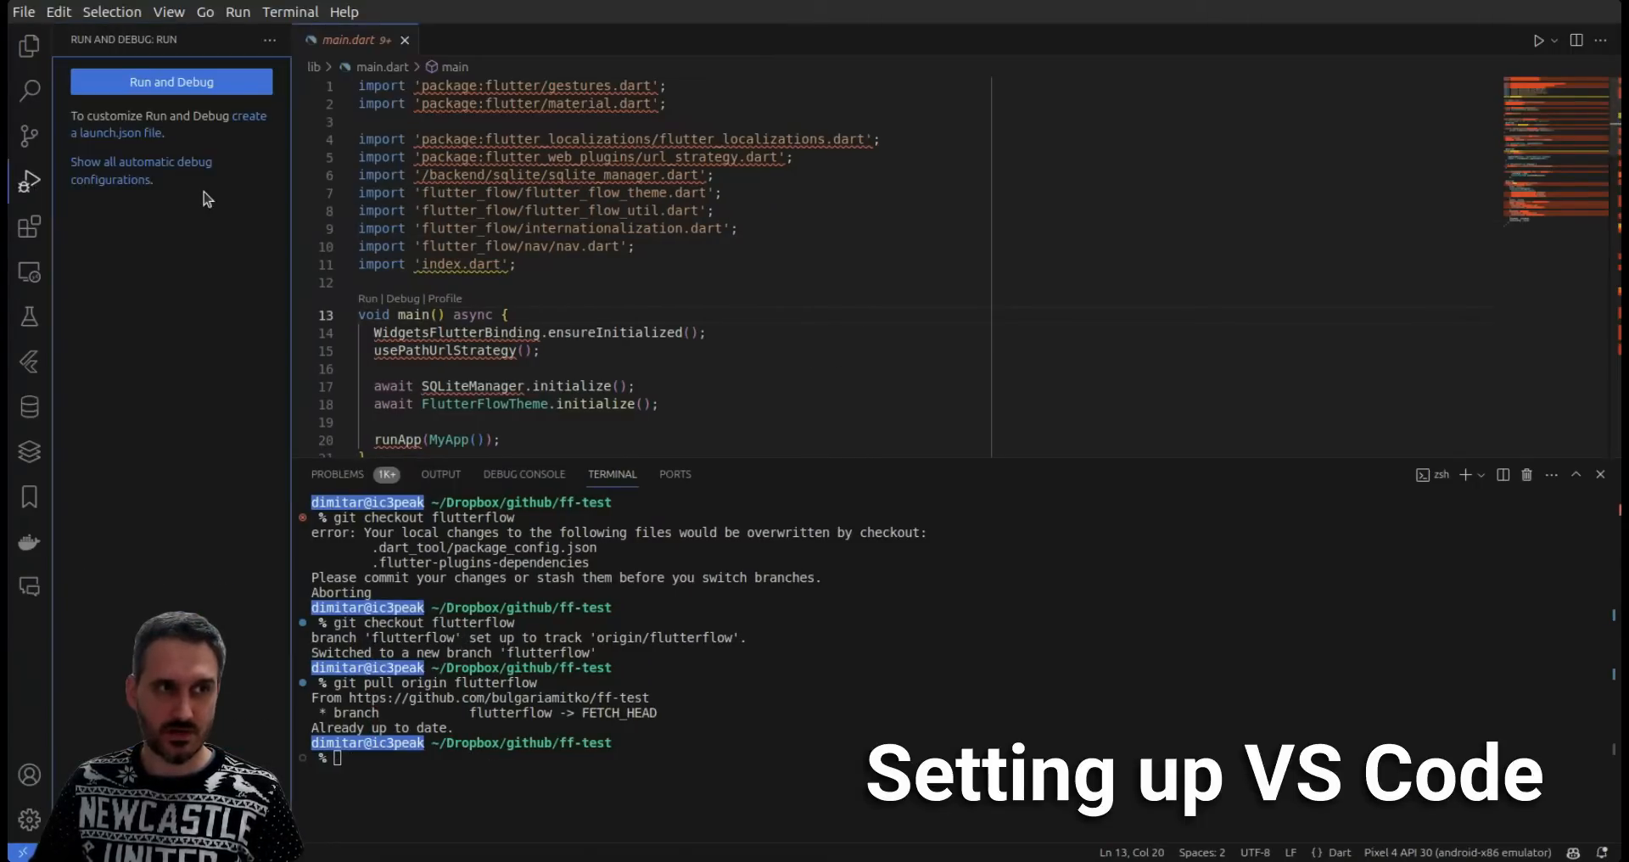
{"action": "left_click", "coordinate": [188, 88]}
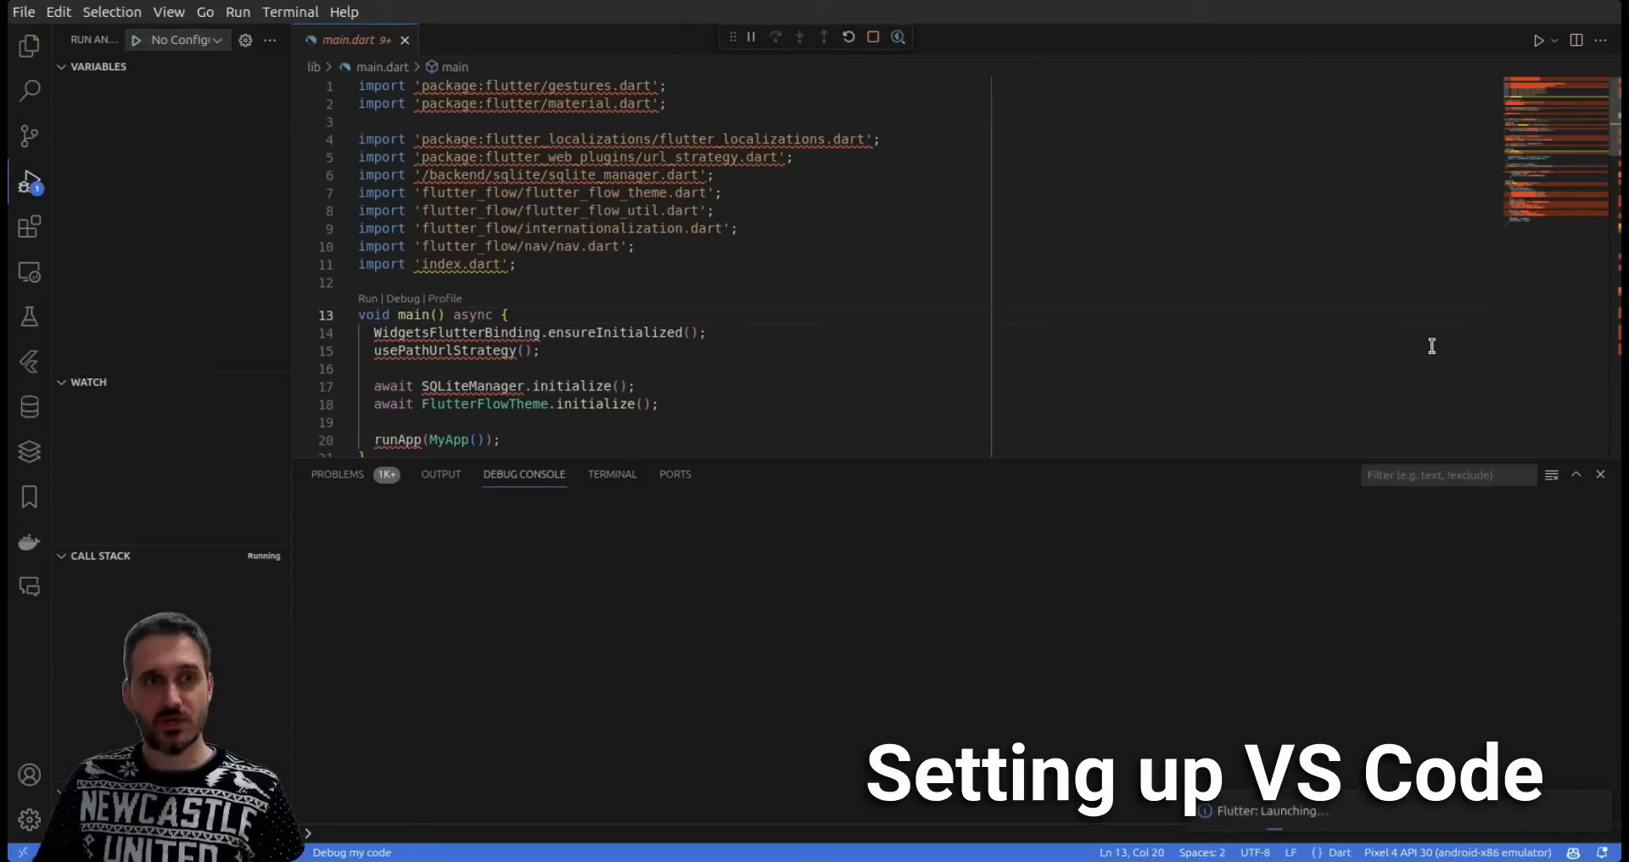
{"action": "left_click", "coordinate": [222, 43]}
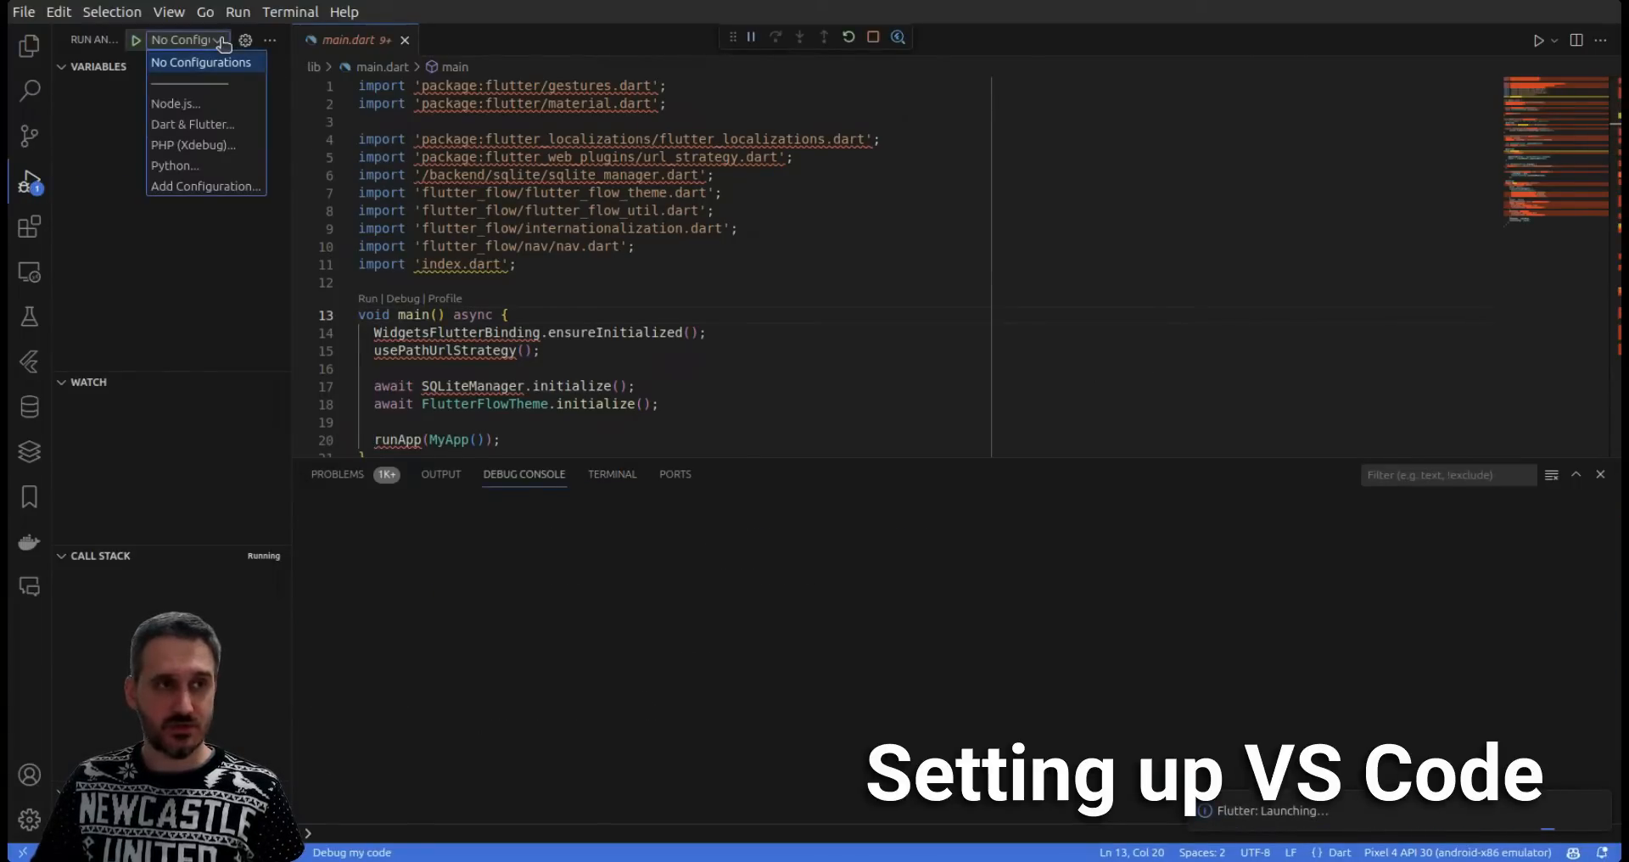
{"action": "left_click", "coordinate": [225, 125]}
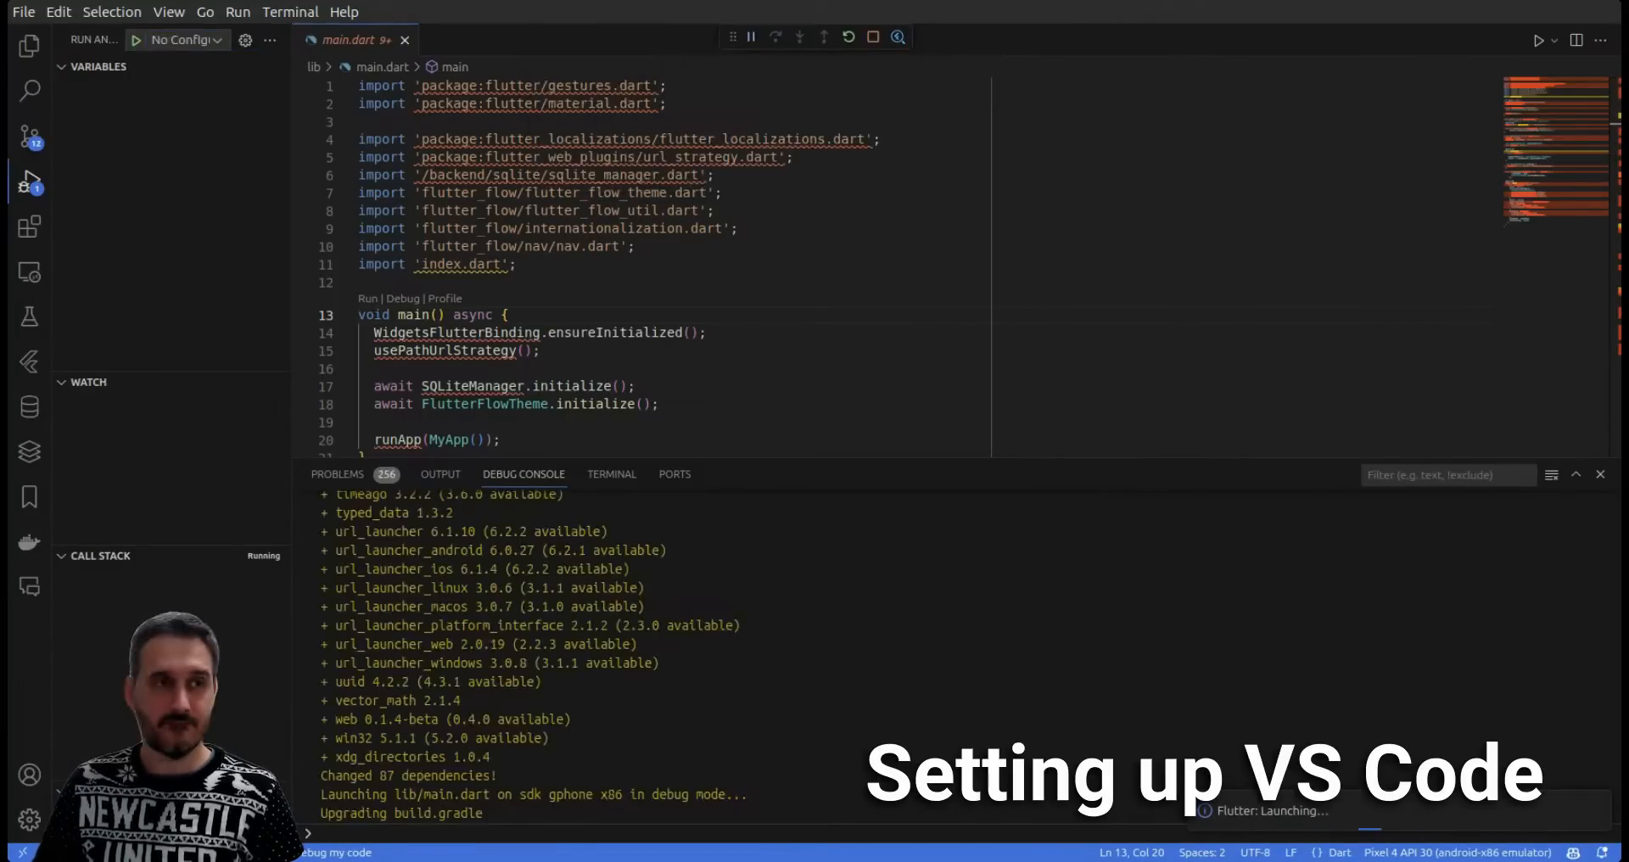
{"action": "left_click", "coordinate": [220, 42]}
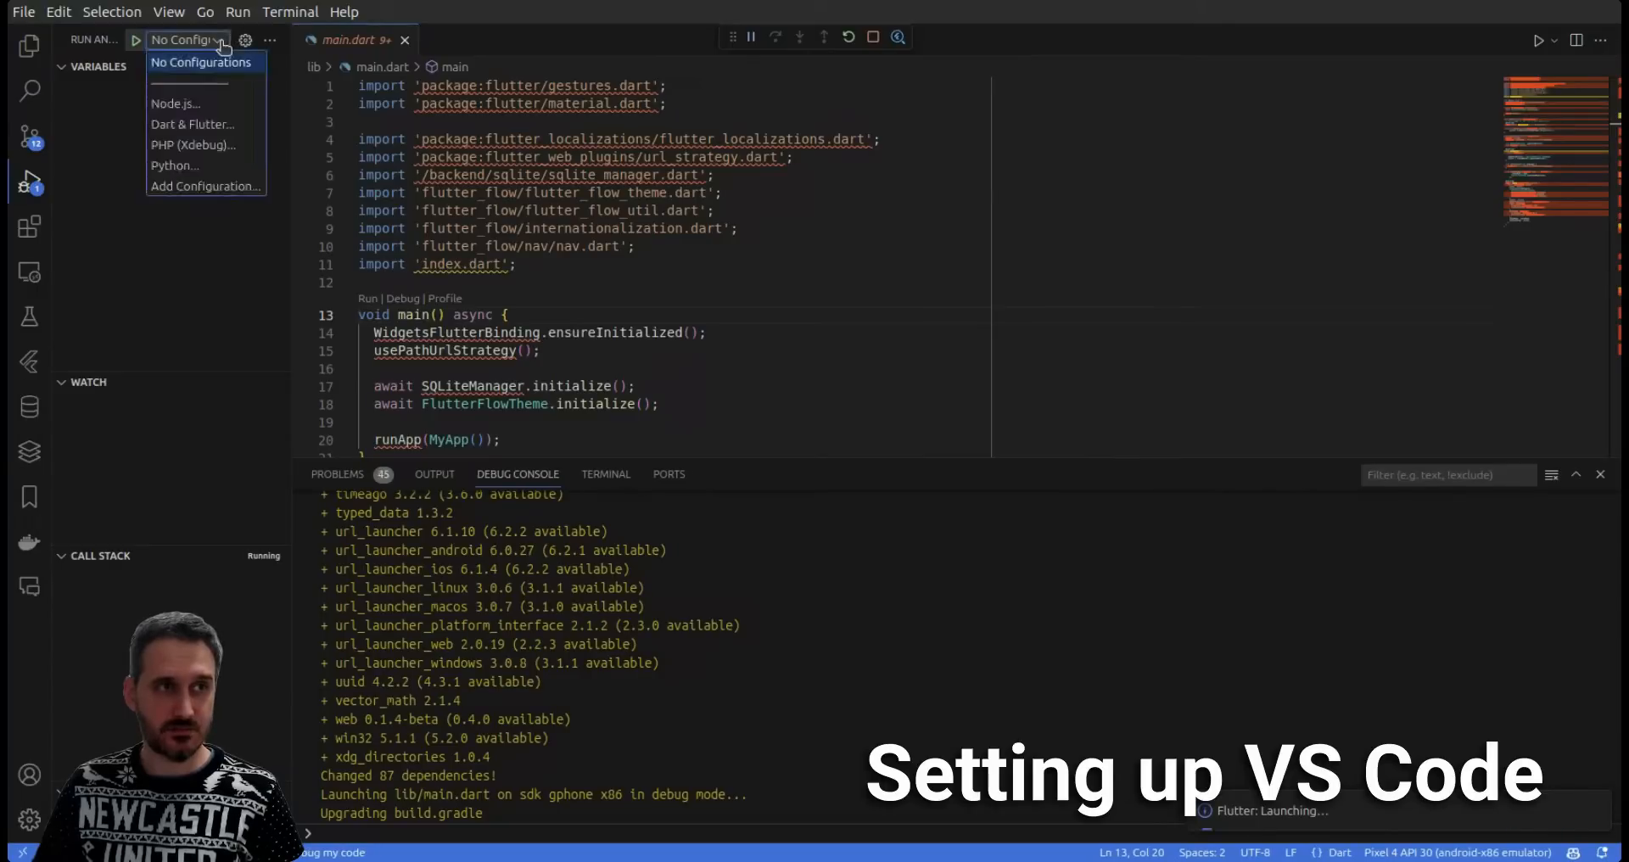
{"action": "left_click", "coordinate": [208, 124]}
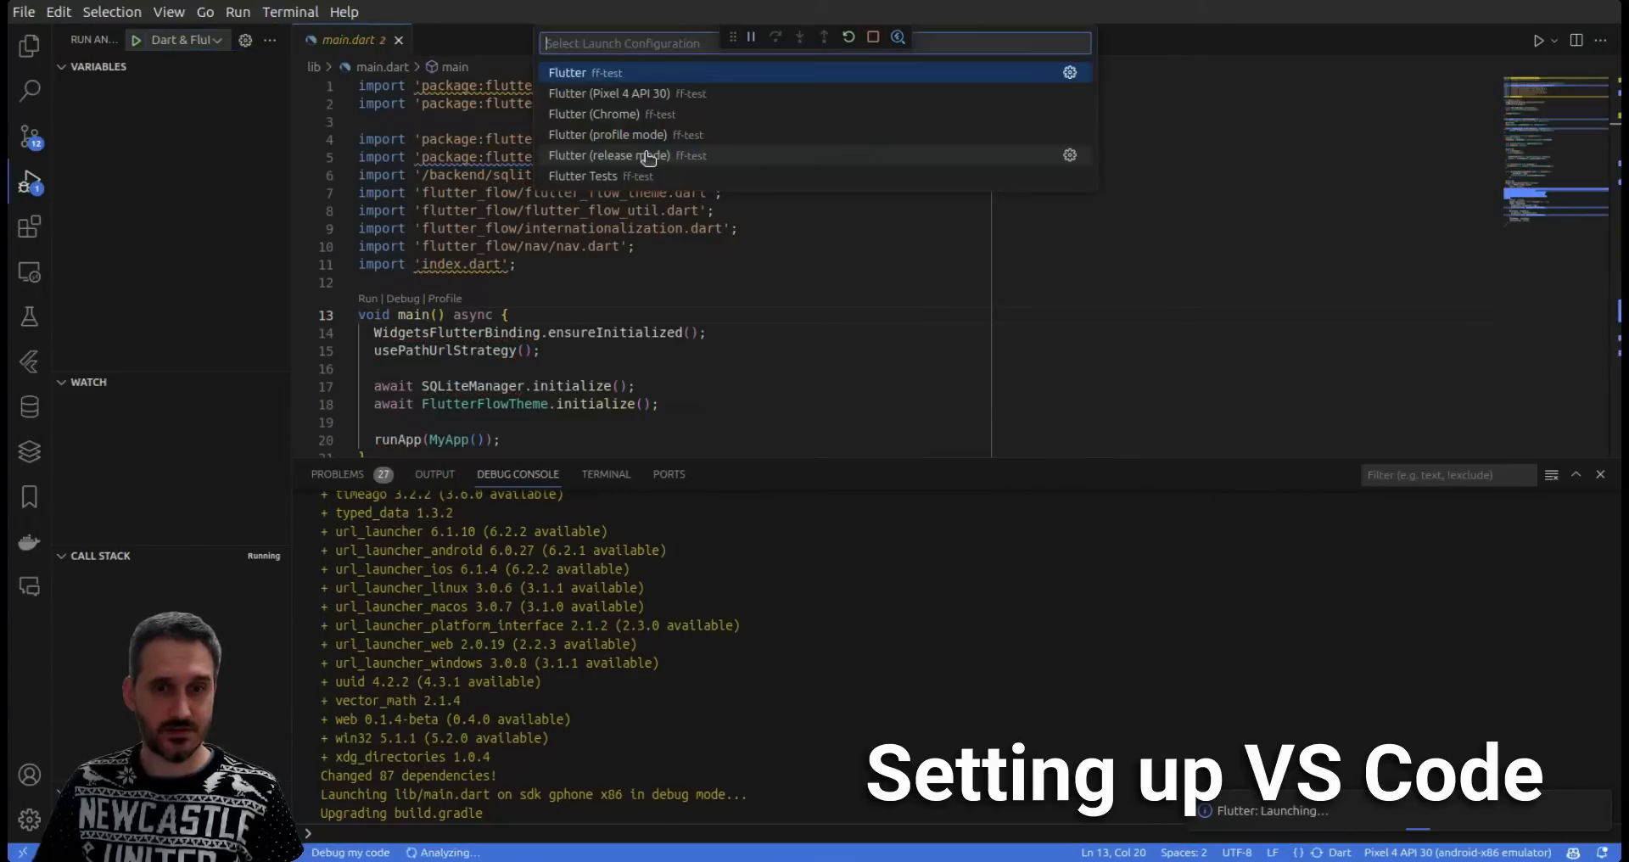
{"action": "left_click", "coordinate": [727, 100]}
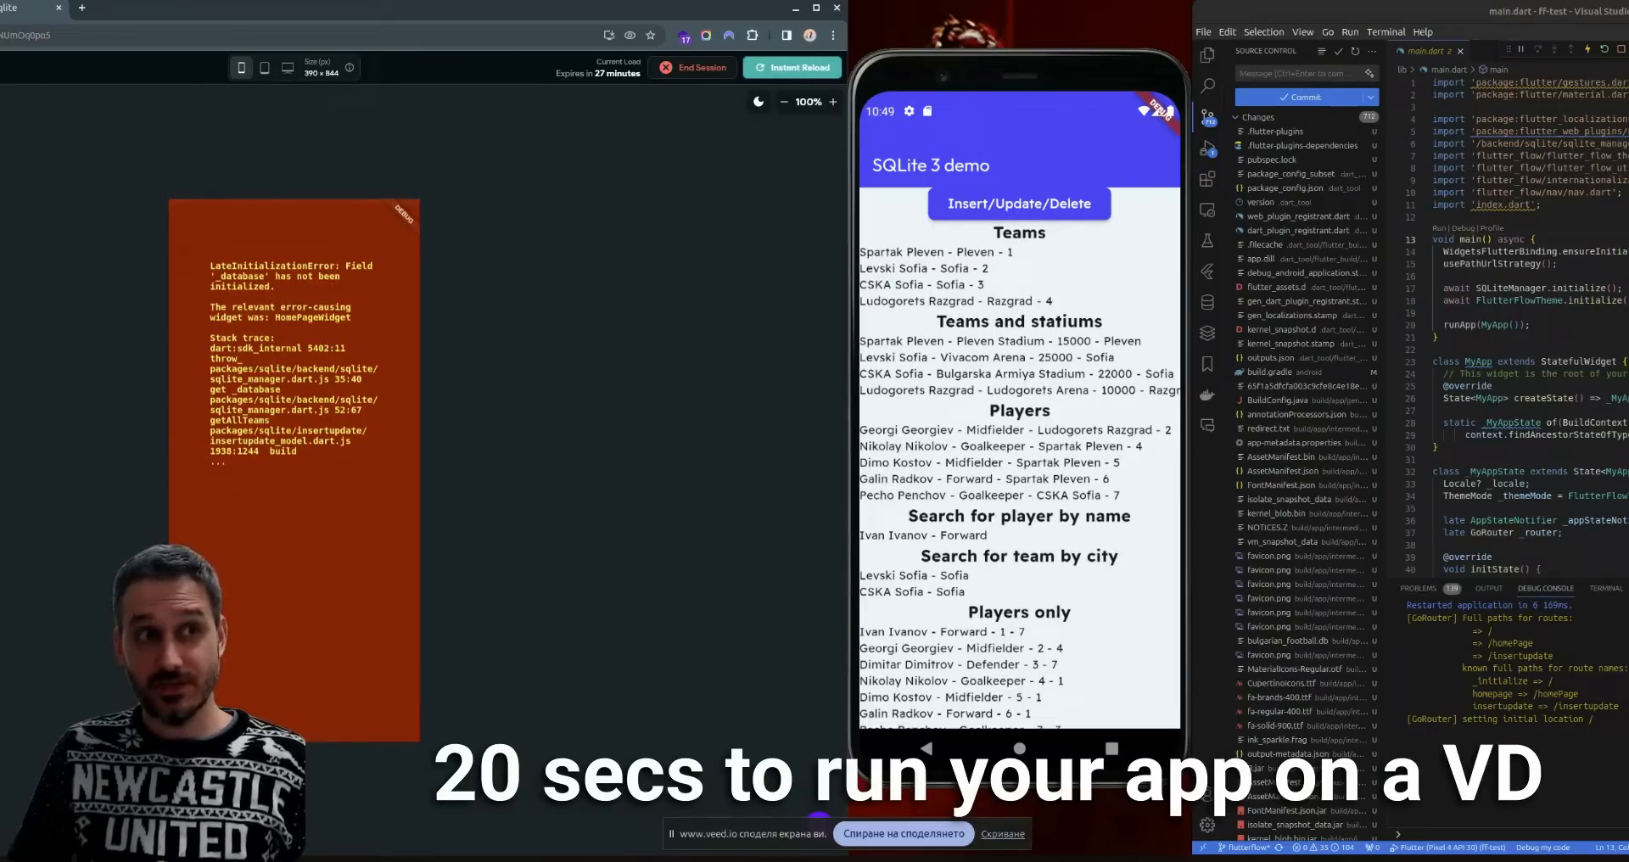
In FlutterFlow, change the HomePage title text to "SQLite 3 demo app" and push the project with the default commit message
{"action": "left_click", "coordinate": [59, 9]}
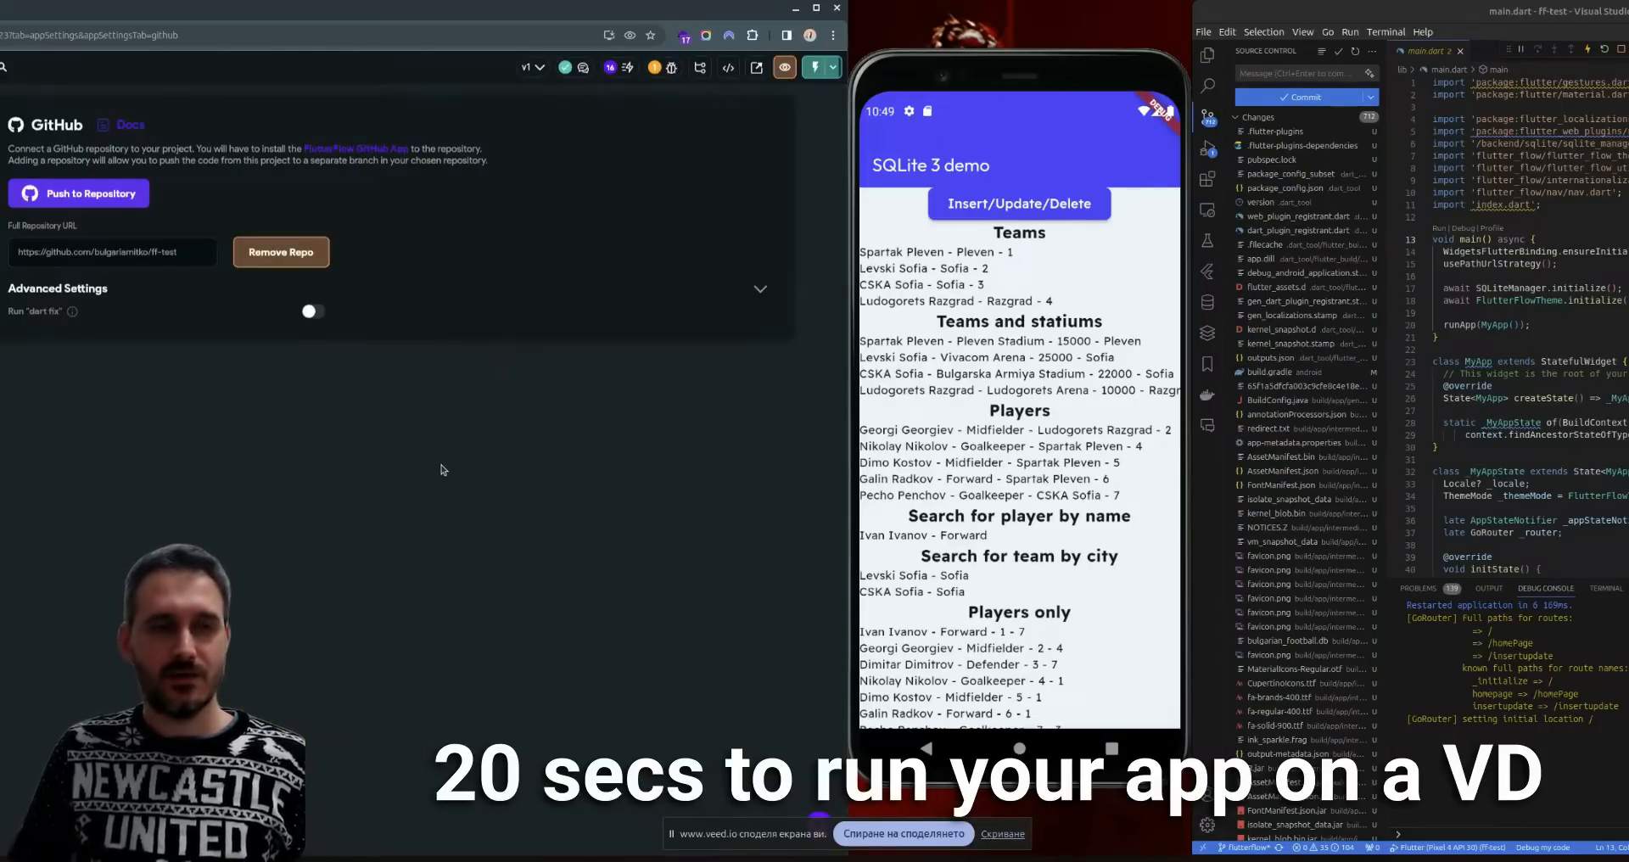
{"action": "left_click", "coordinate": [0, 161]}
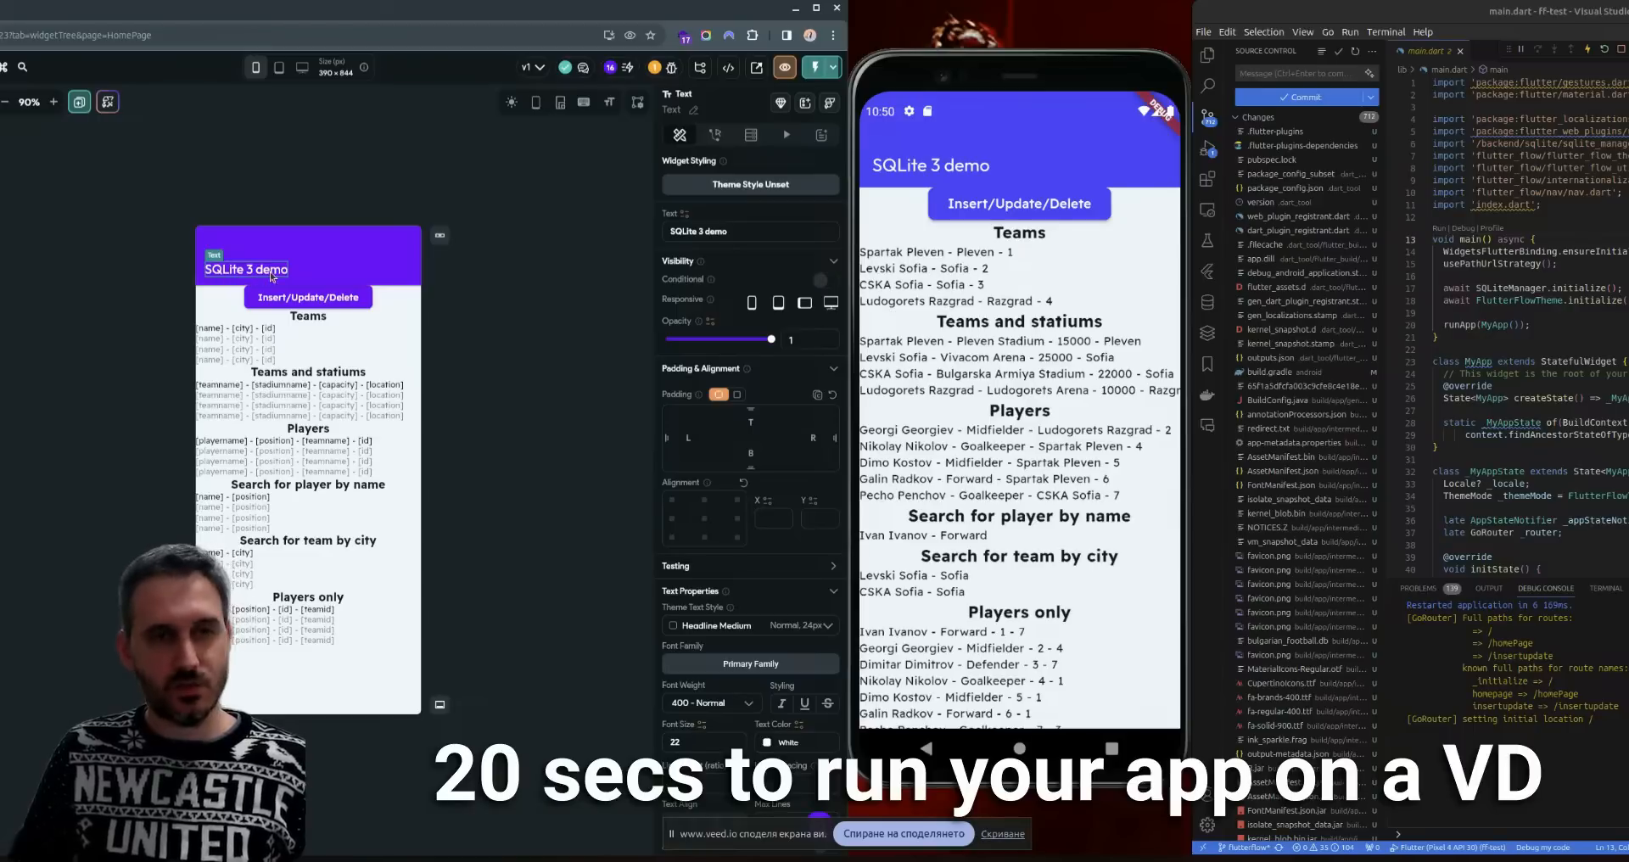
{"action": "left_click", "coordinate": [739, 231]}
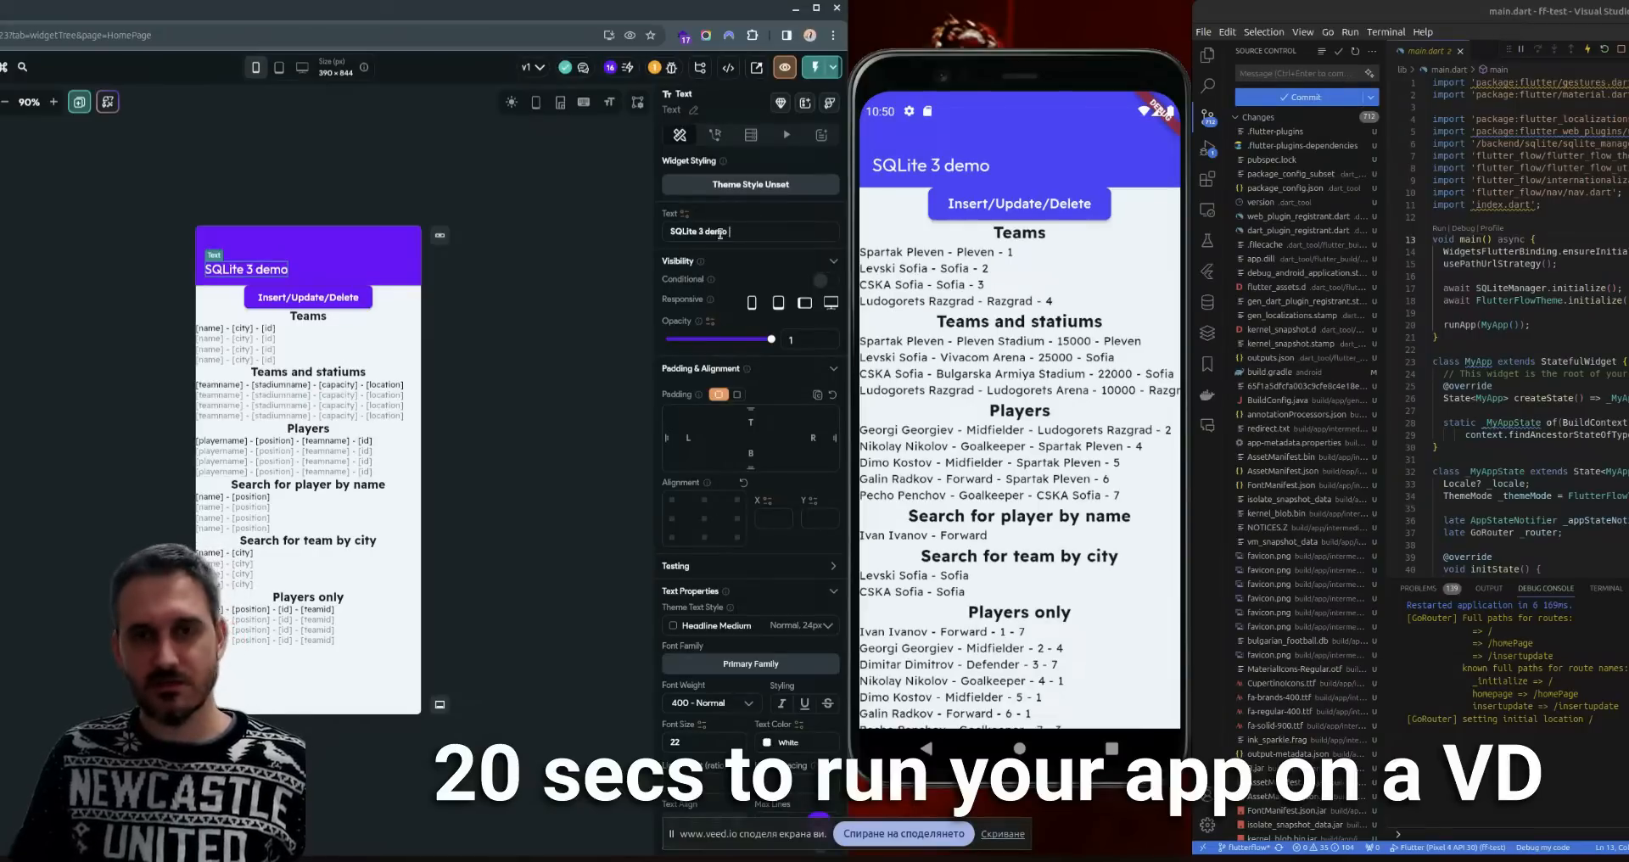
{"action": "type", "text": "appSettings&appSettingsTab=github"}
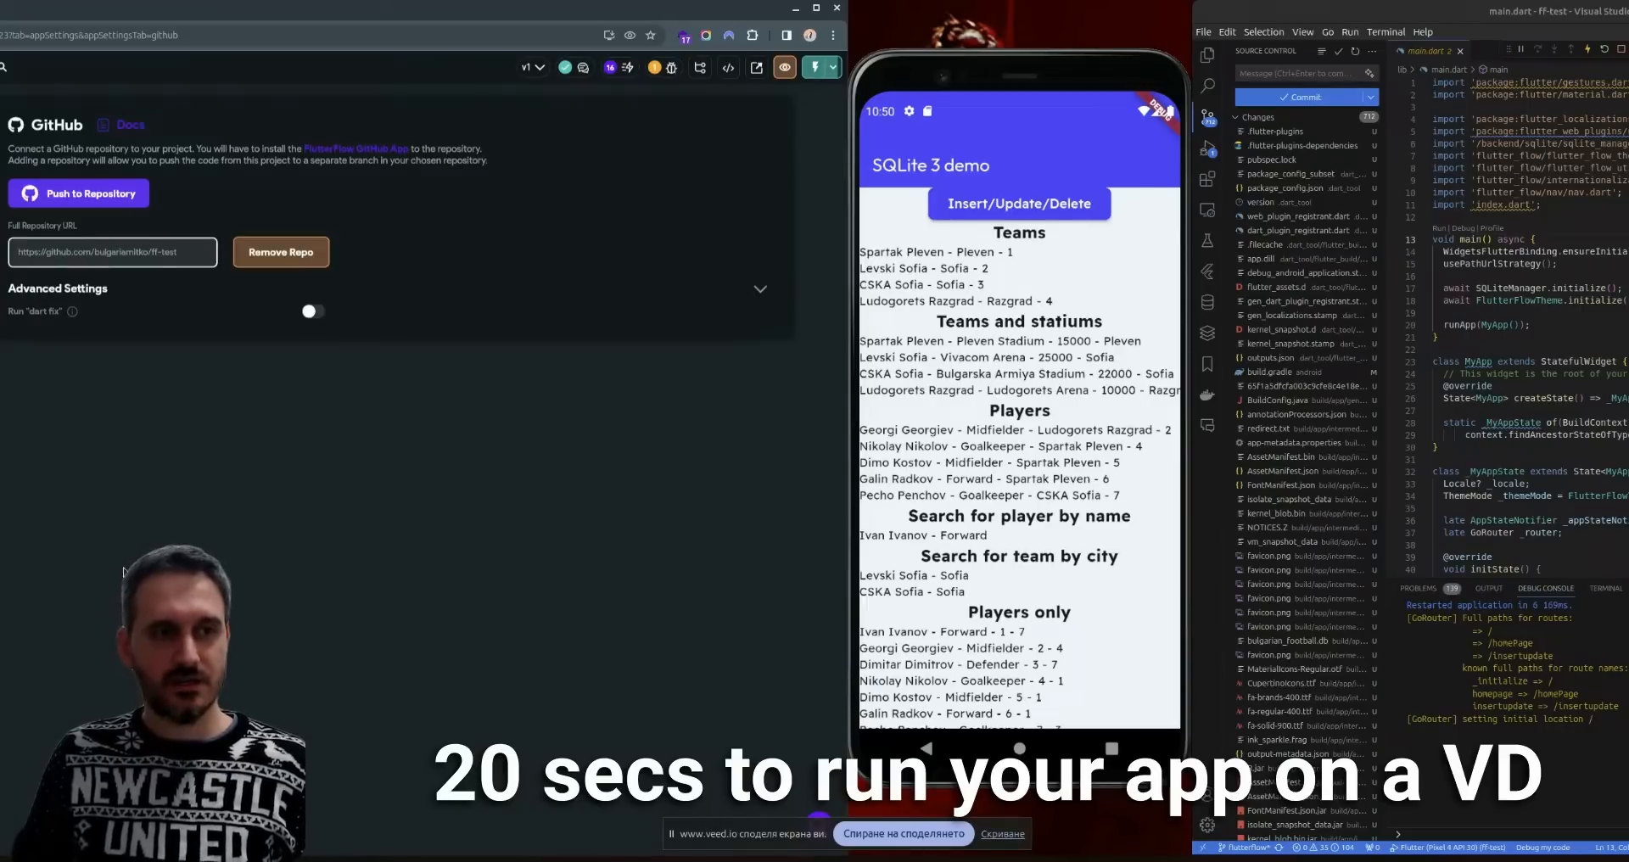
{"action": "left_click", "coordinate": [95, 195]}
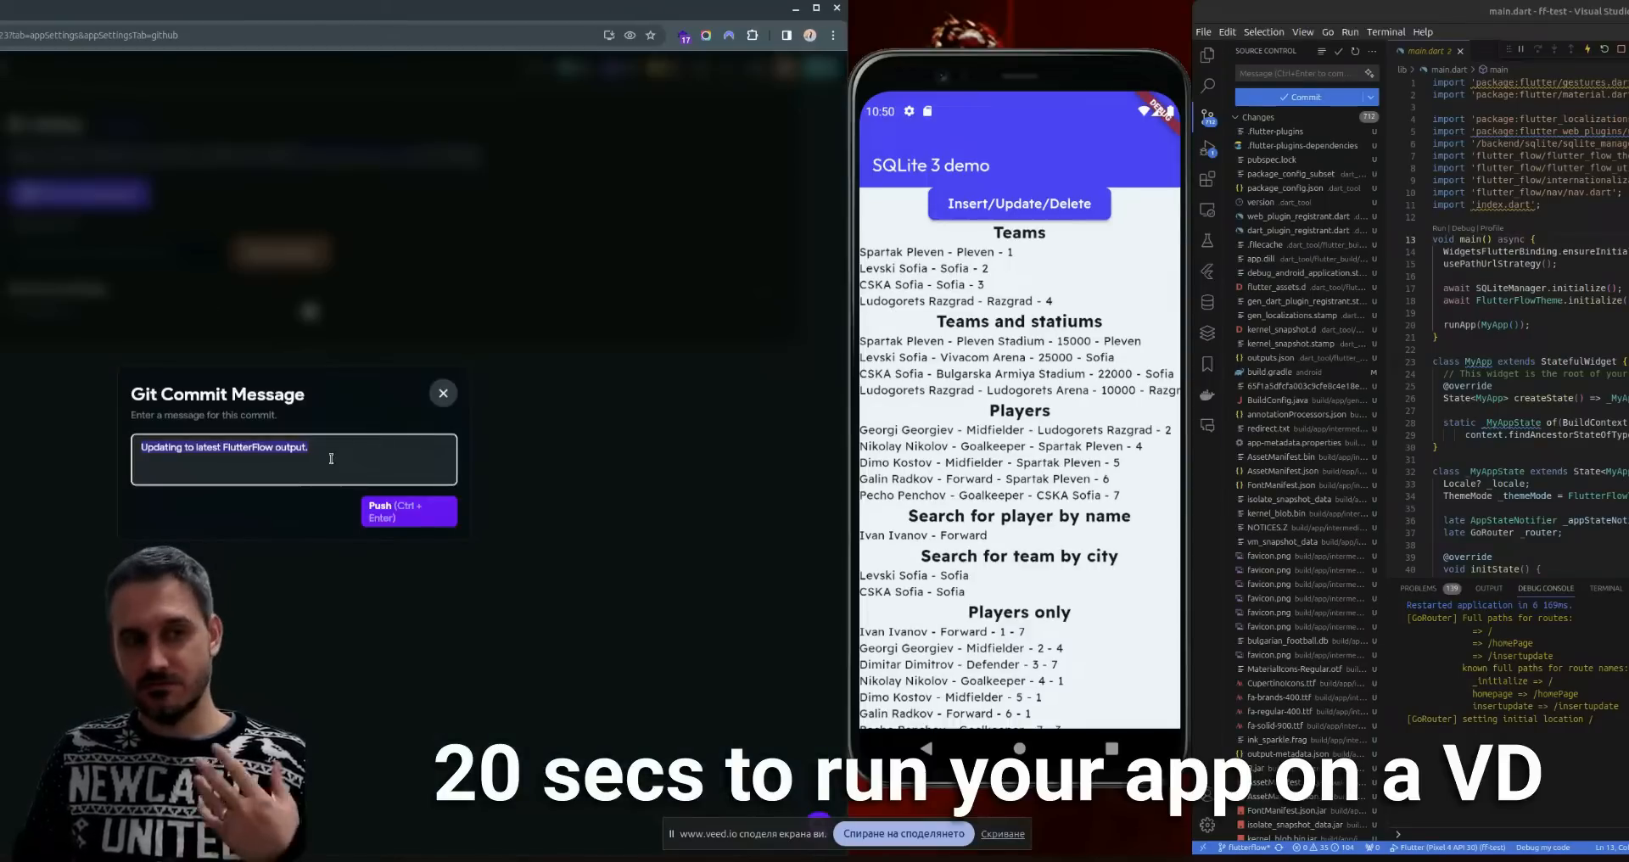
{"action": "left_click", "coordinate": [404, 510]}
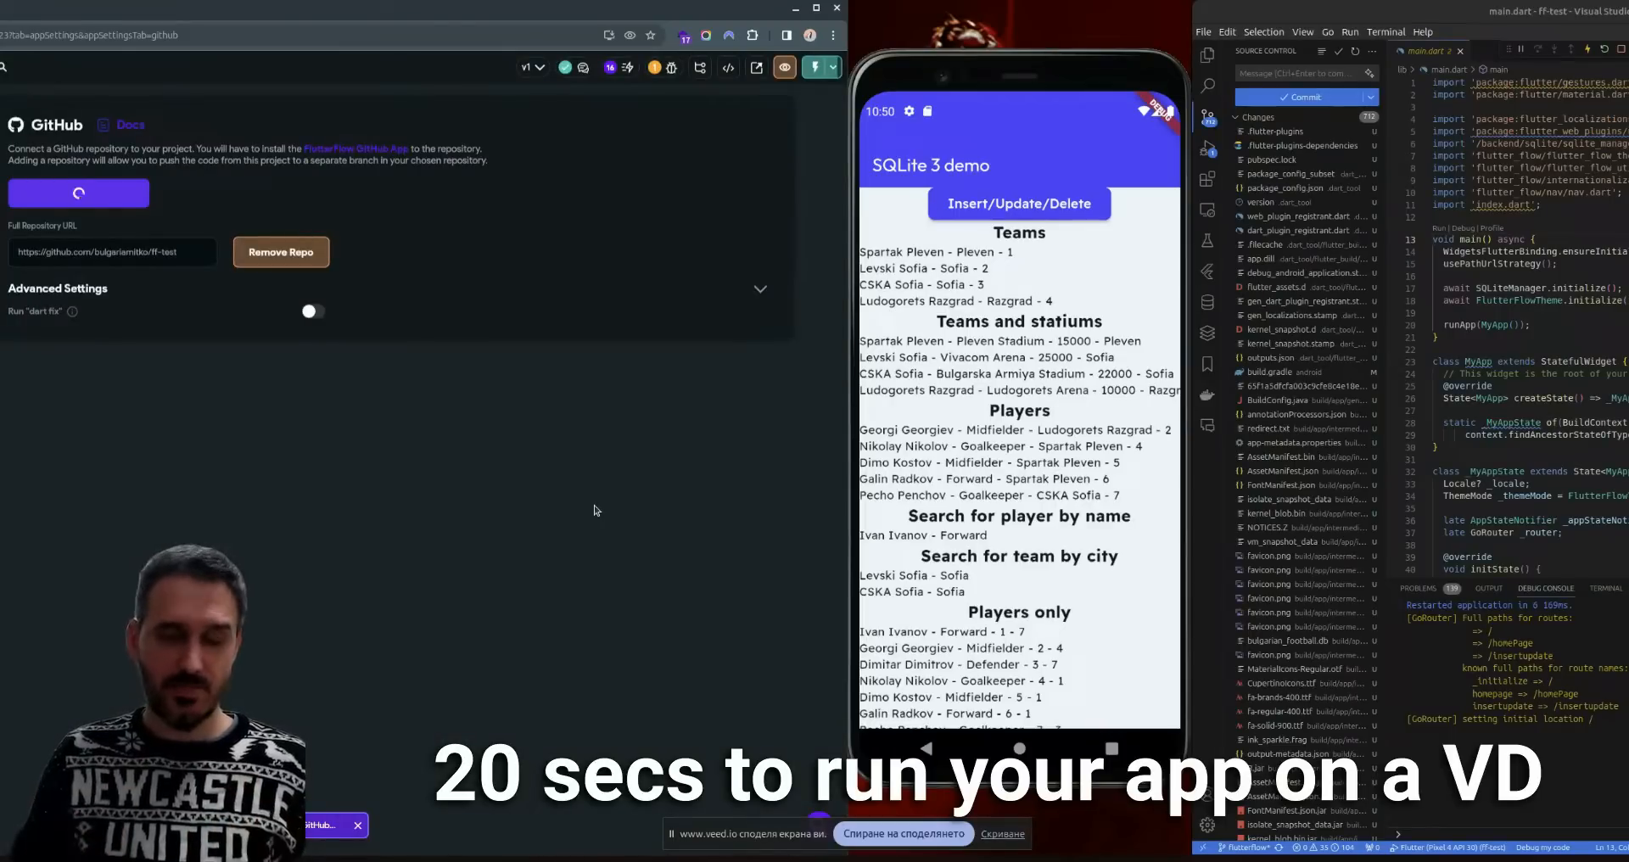
In VS Code, pull the pushed title change from the repository and restart the debugged app on the emulator
{"action": "left_click", "coordinate": [1374, 52]}
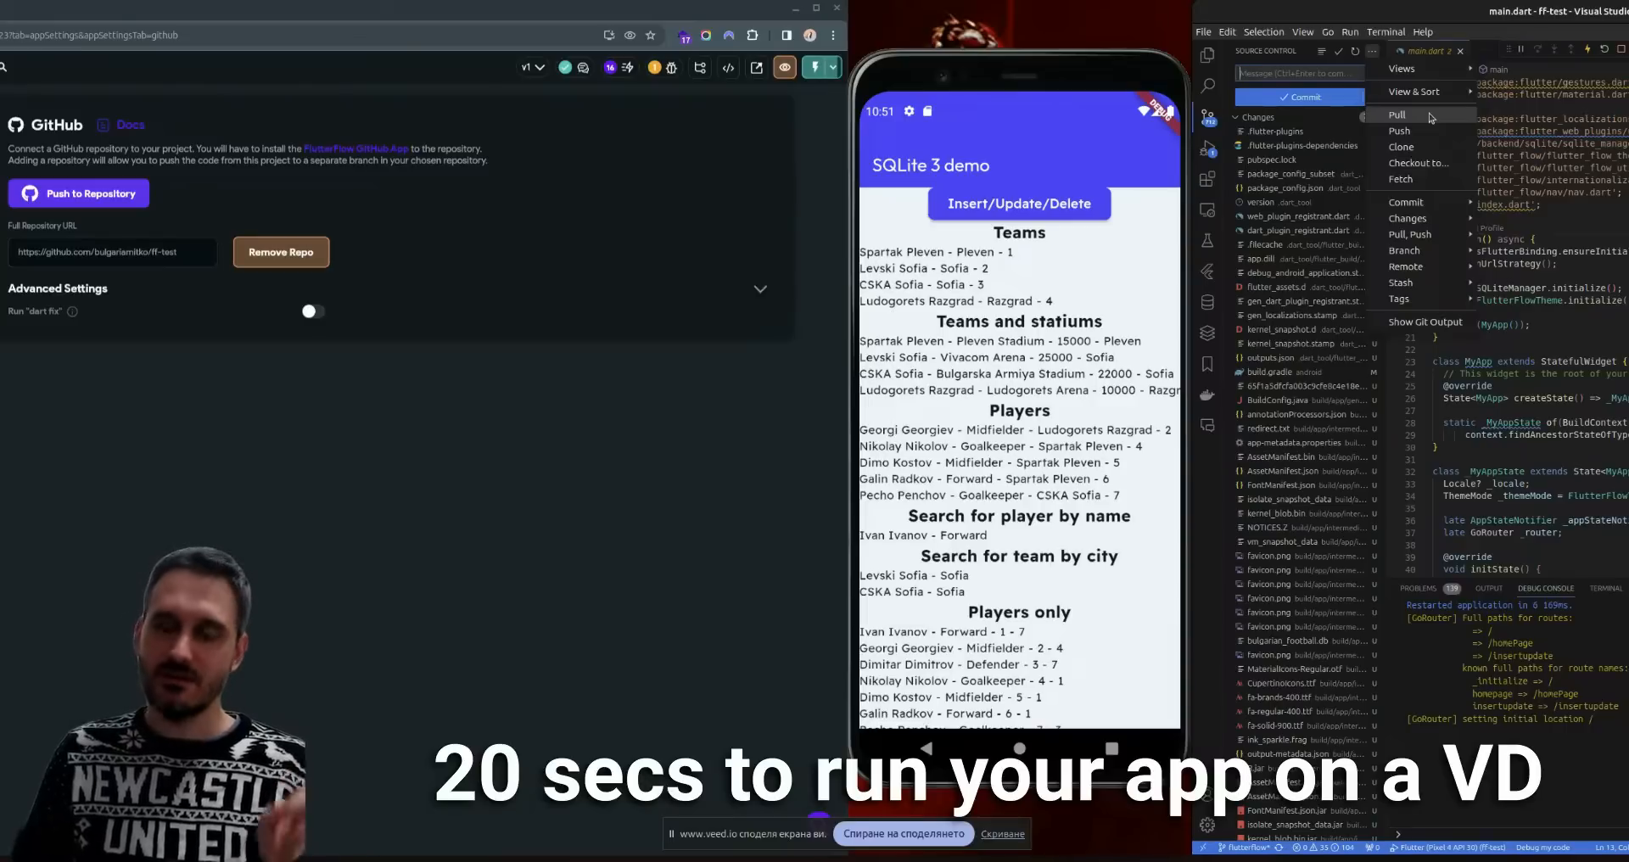
{"action": "left_click", "coordinate": [1374, 53]}
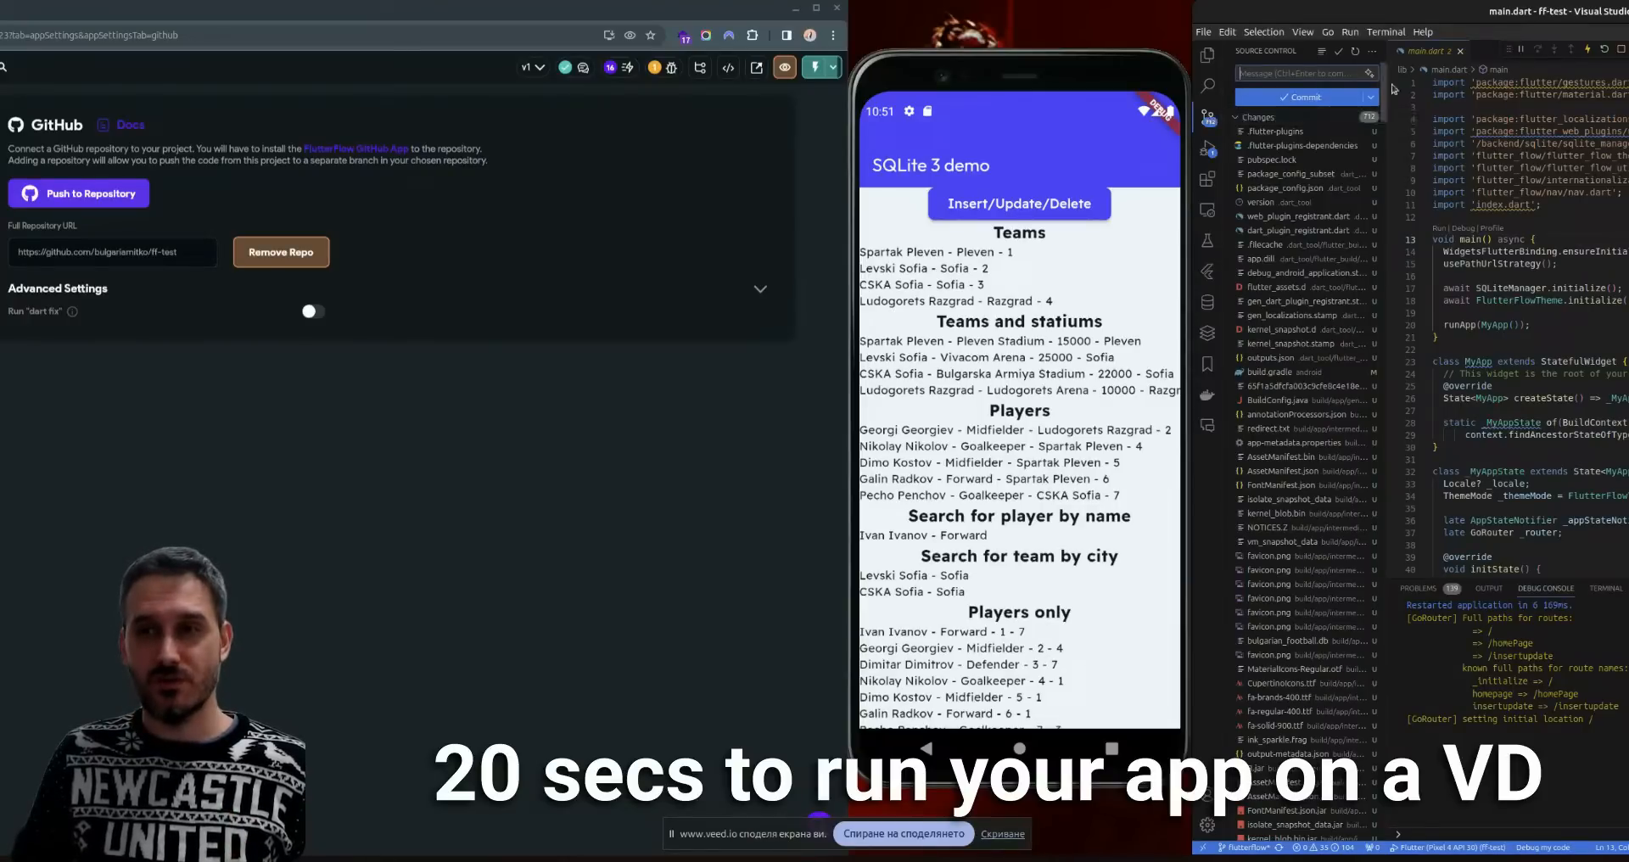
{"action": "left_click", "coordinate": [1371, 52]}
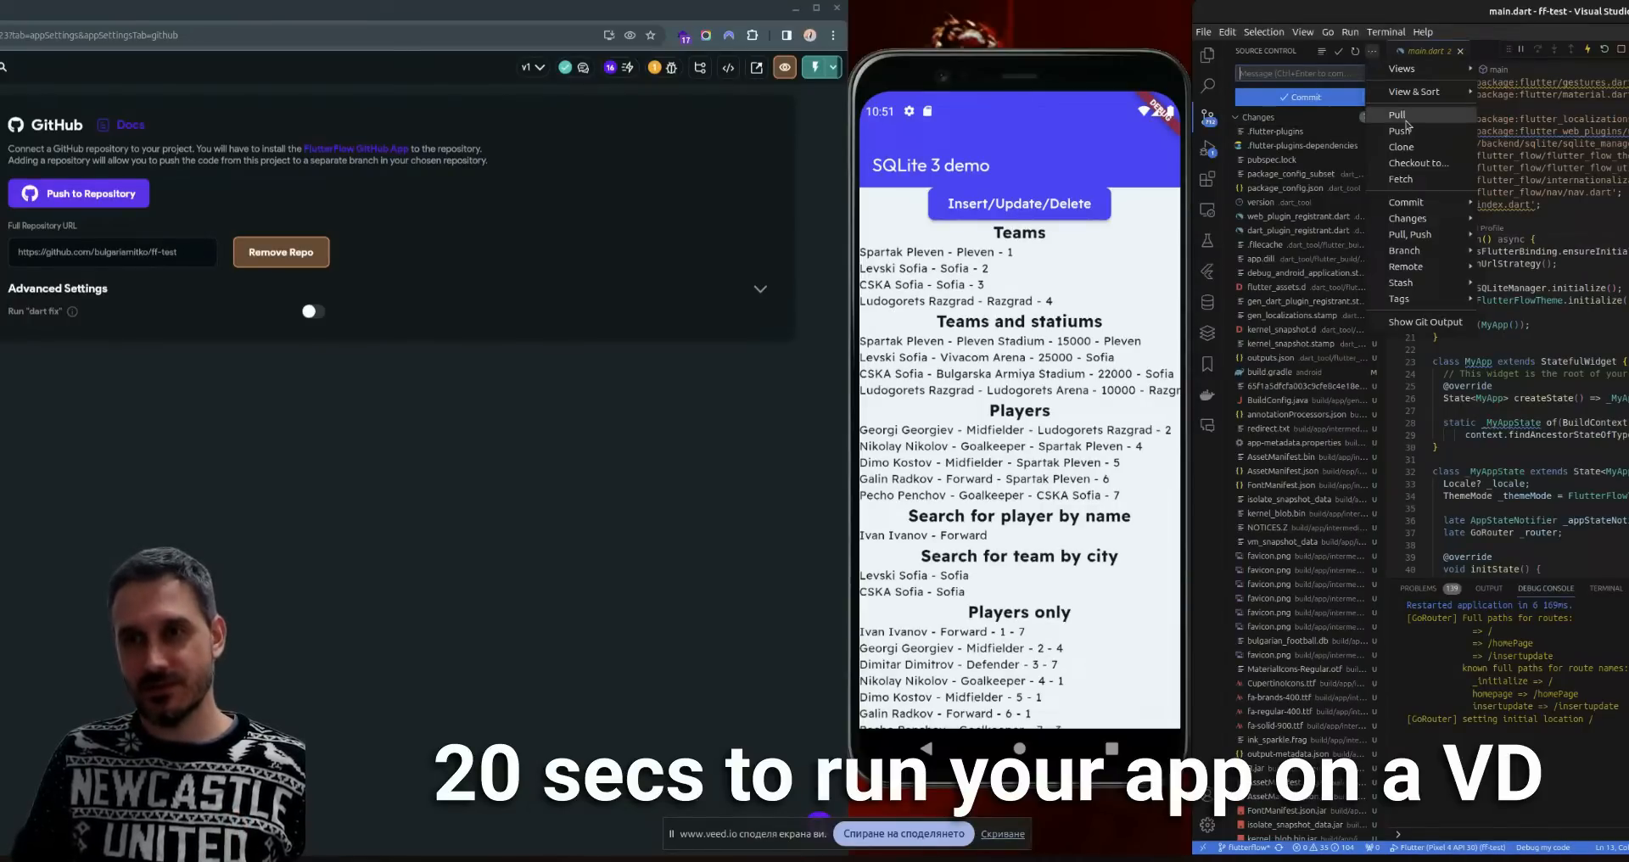
{"action": "left_click", "coordinate": [1372, 52]}
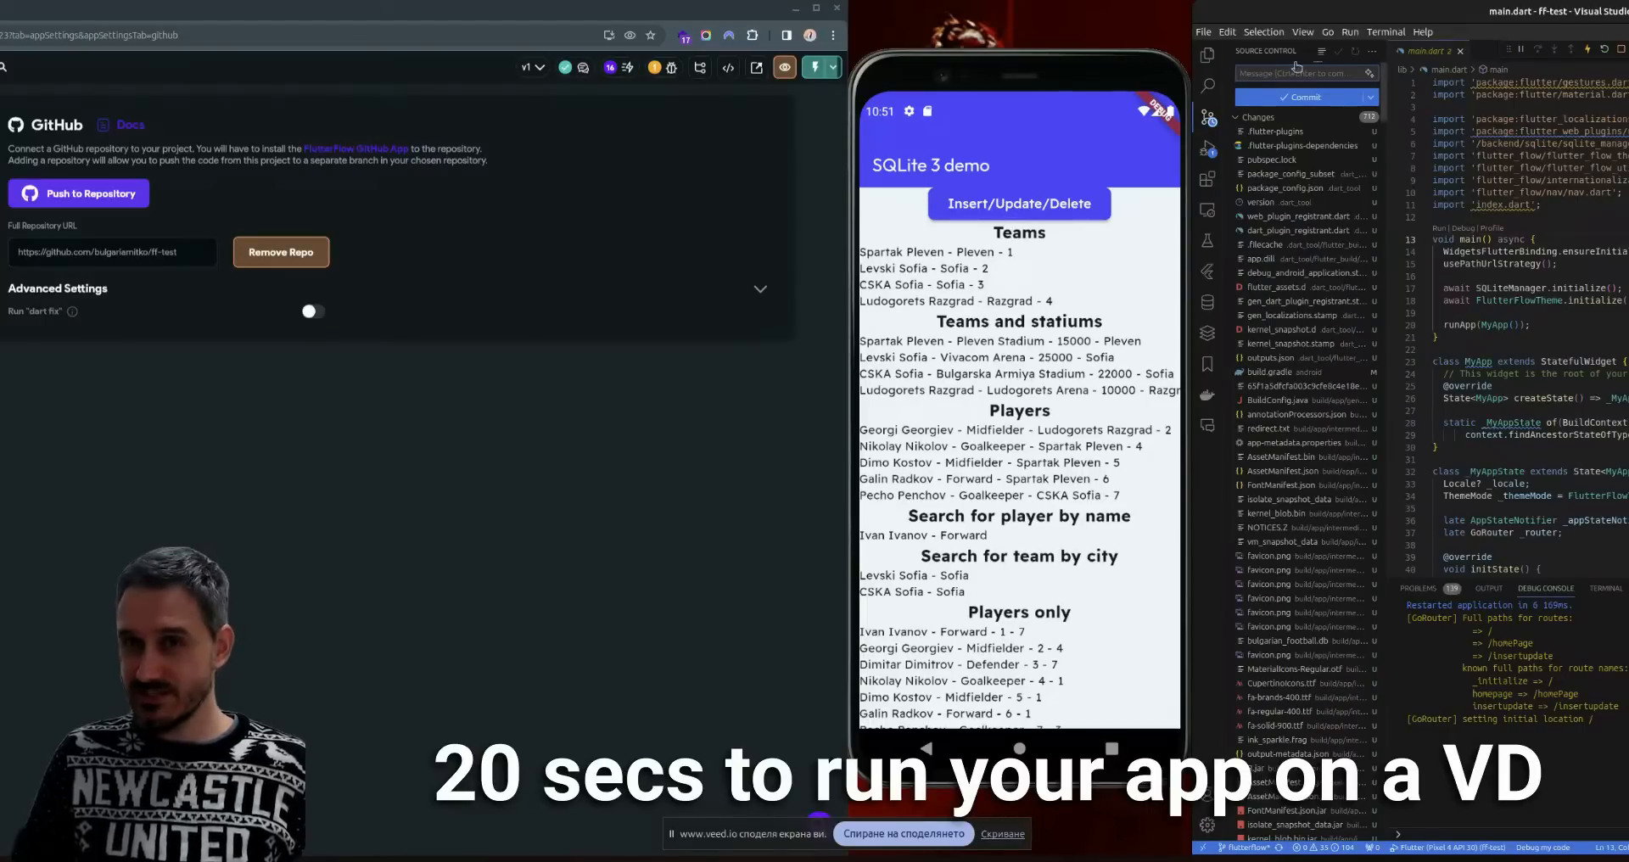
{"action": "left_click", "coordinate": [1248, 68]}
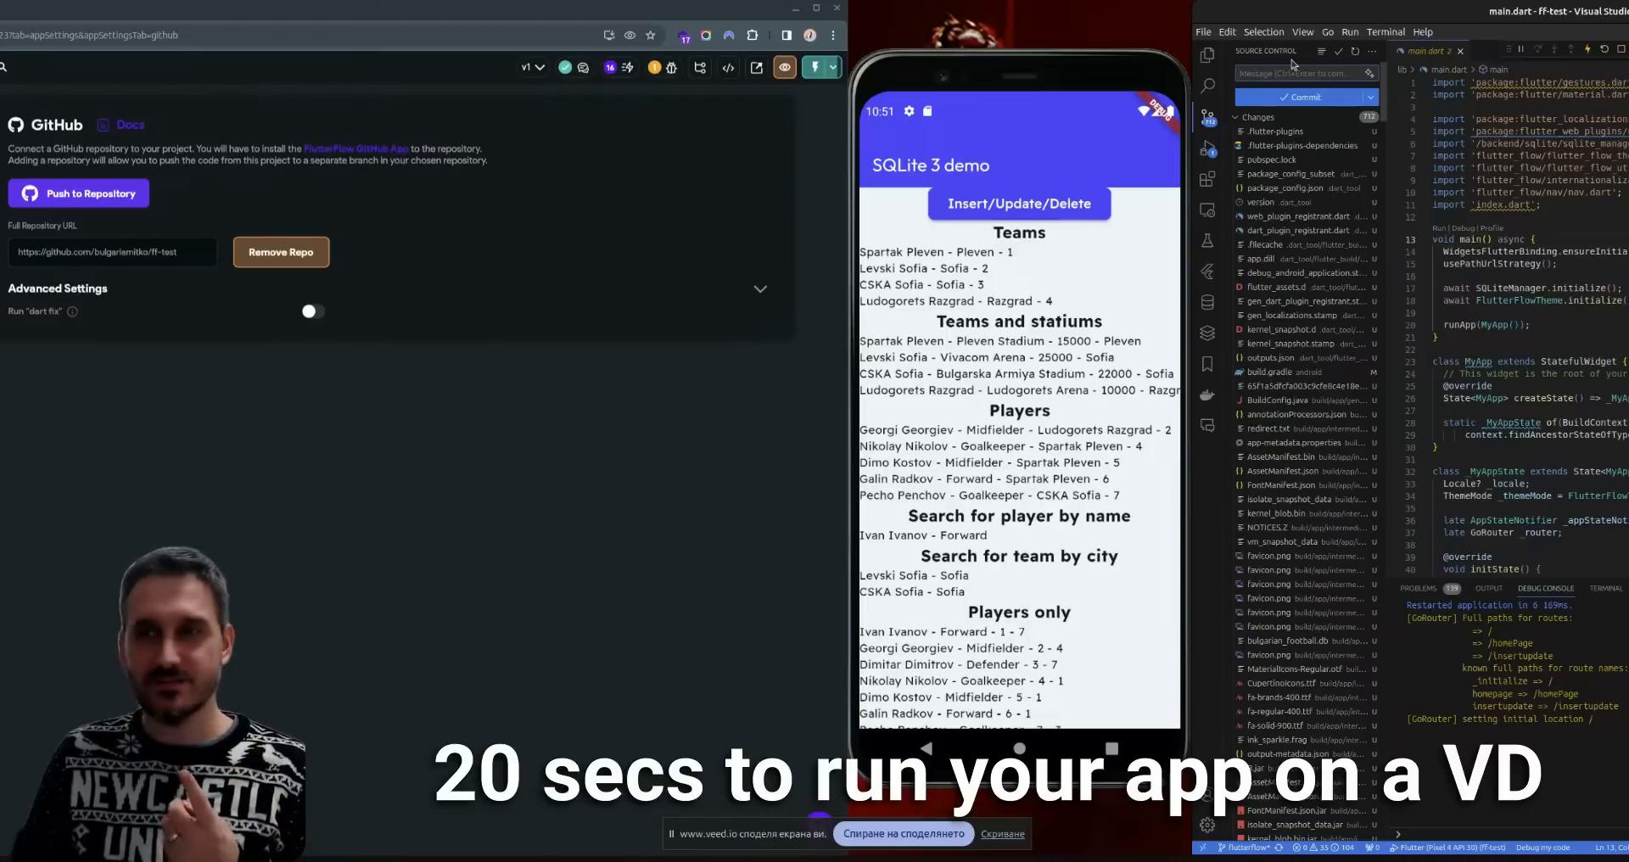
{"action": "left_click", "coordinate": [1603, 51]}
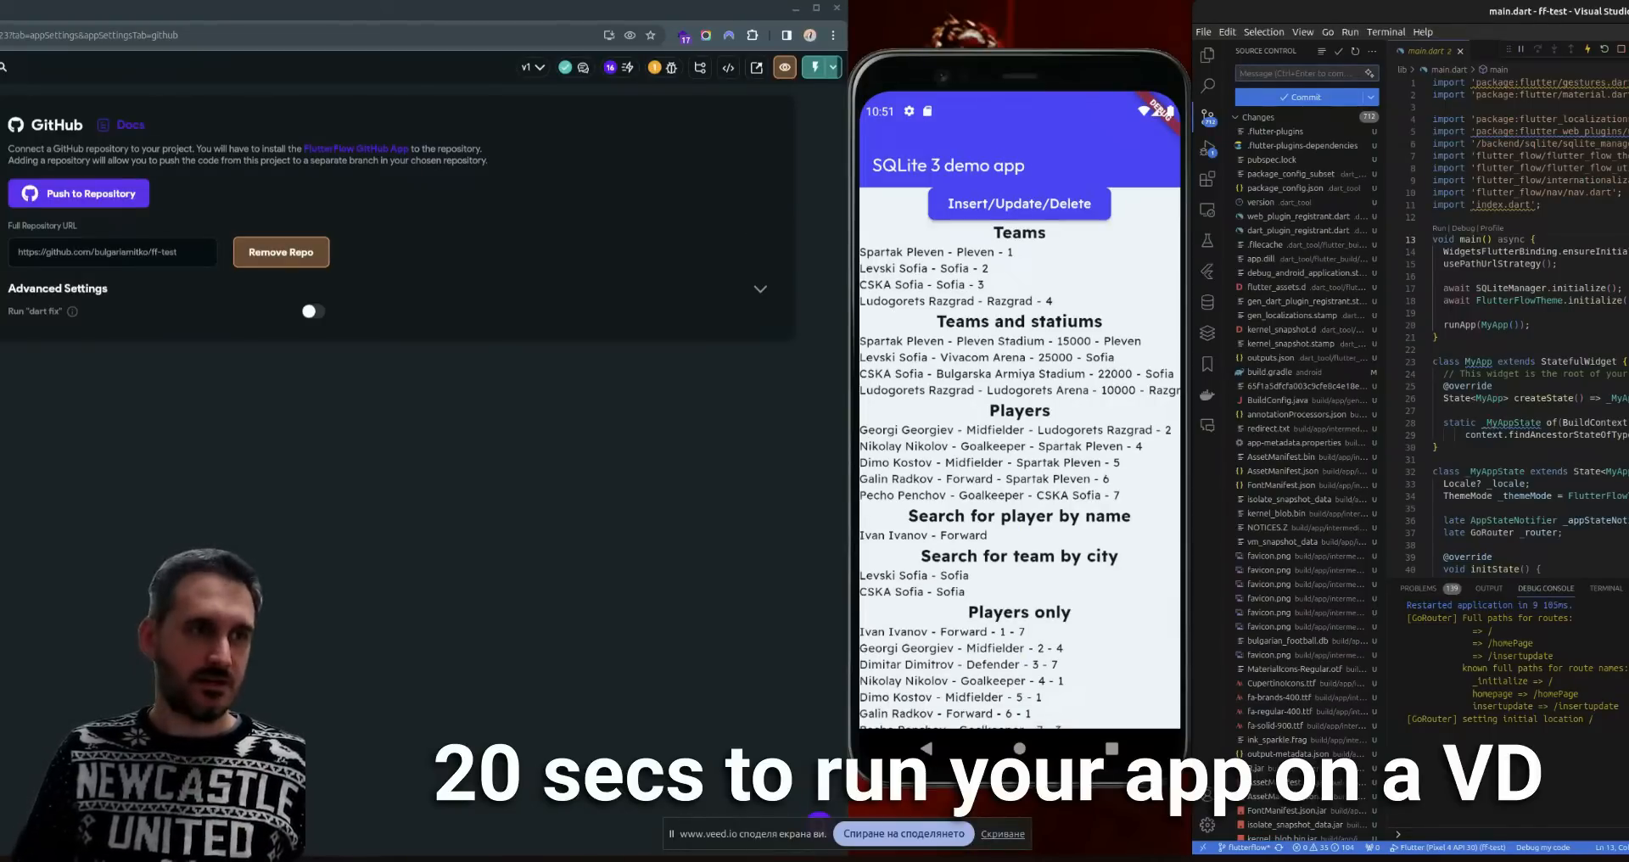
In FlutterFlow, enter 18 in the properties of the HomePage's Insert/Update/Delete button and push the project to the repository
{"action": "left_click", "coordinate": [2, 148]}
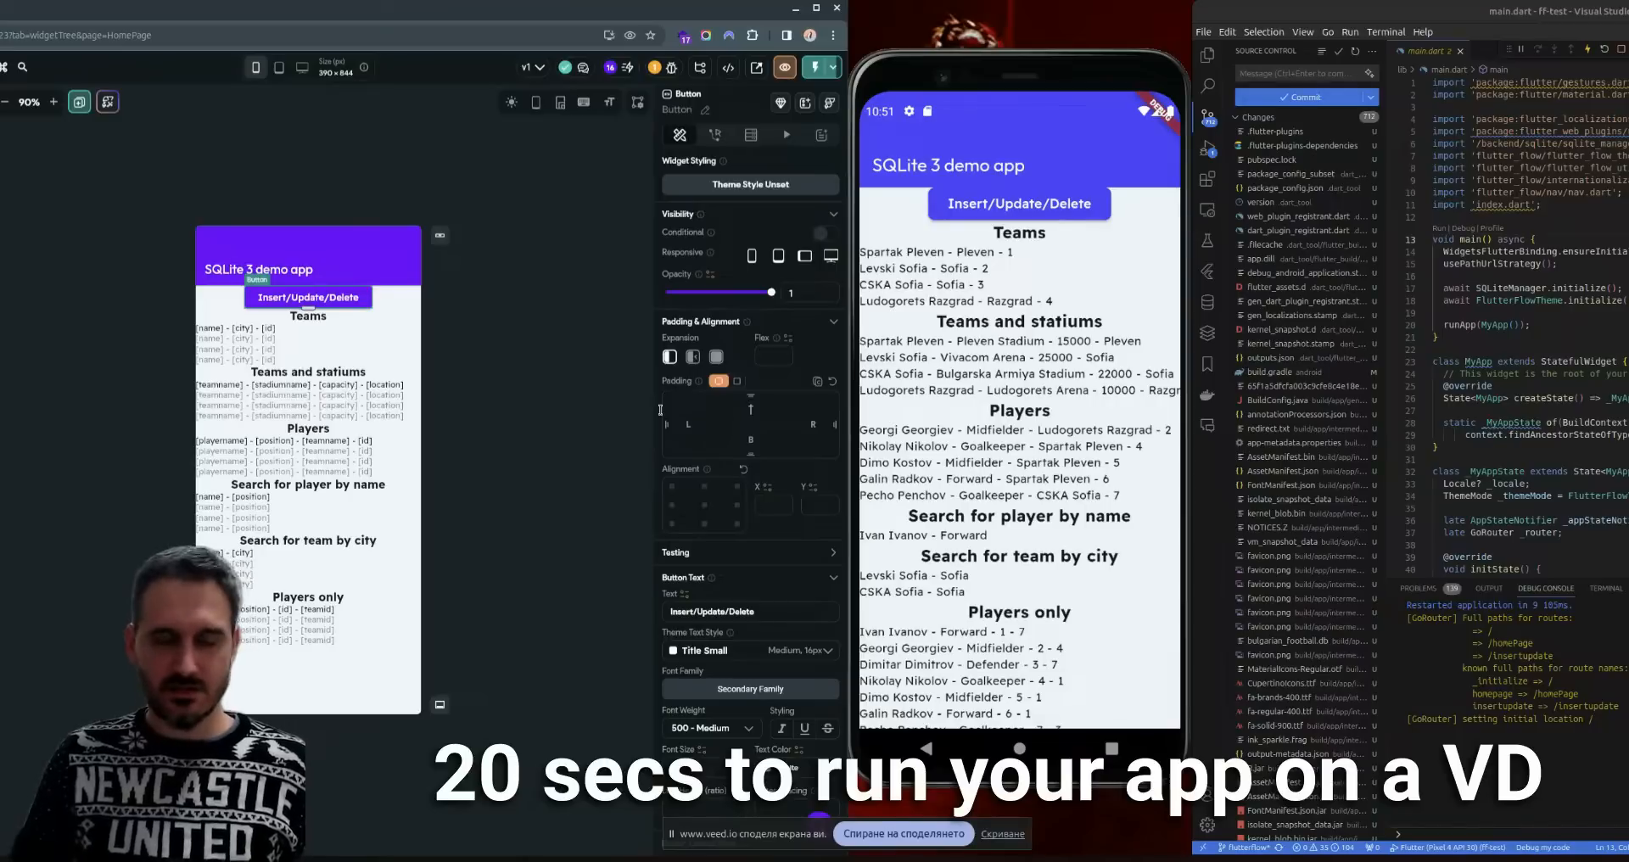
{"action": "type", "text": "18"}
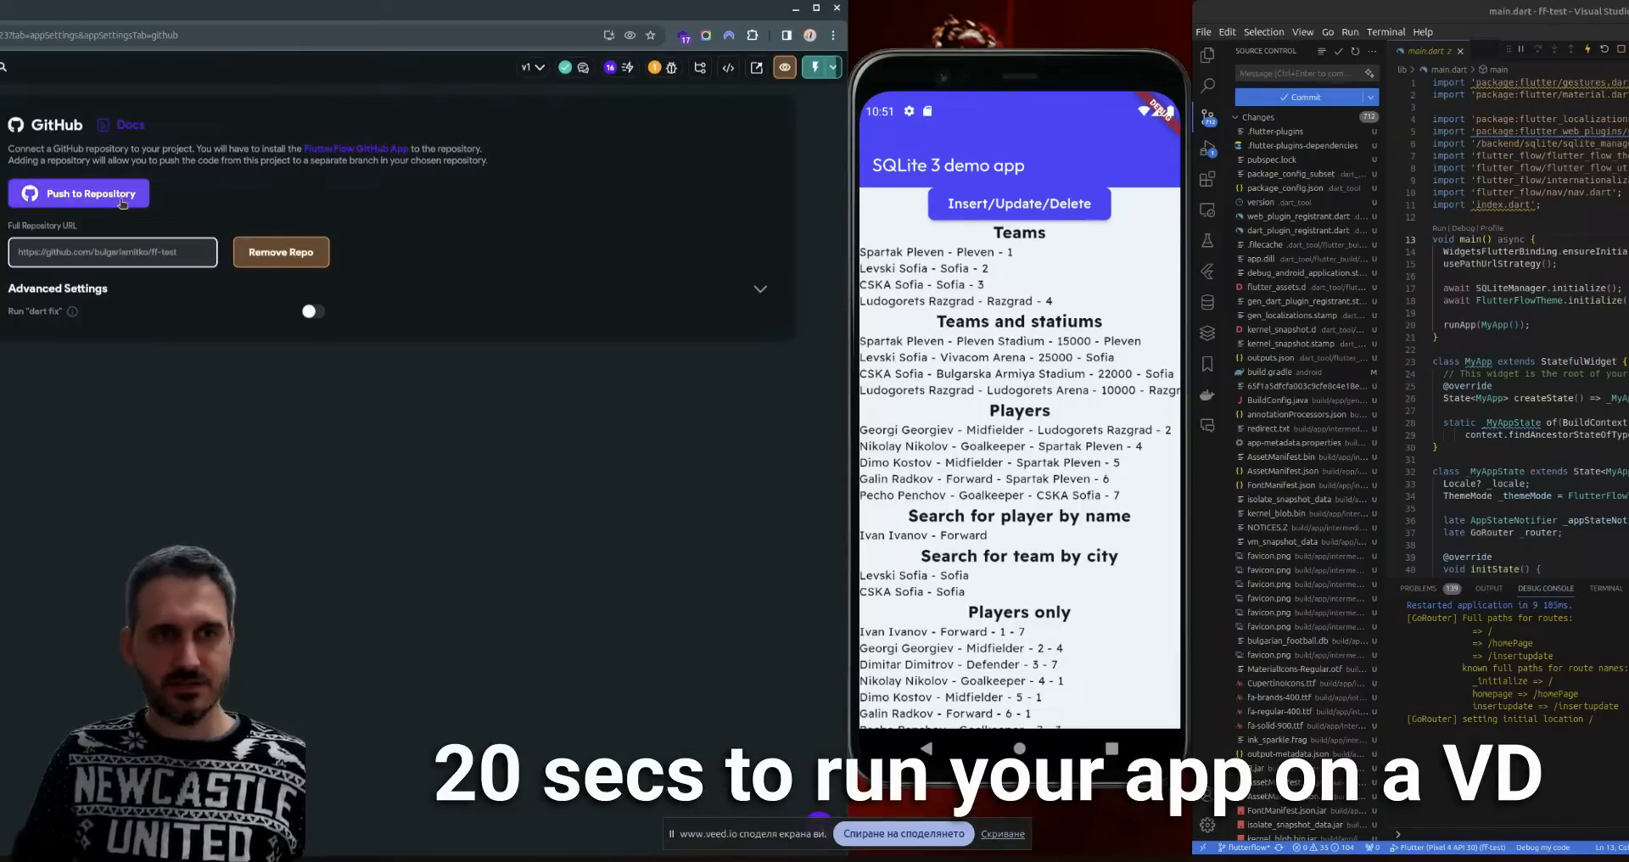
{"action": "left_click", "coordinate": [122, 202]}
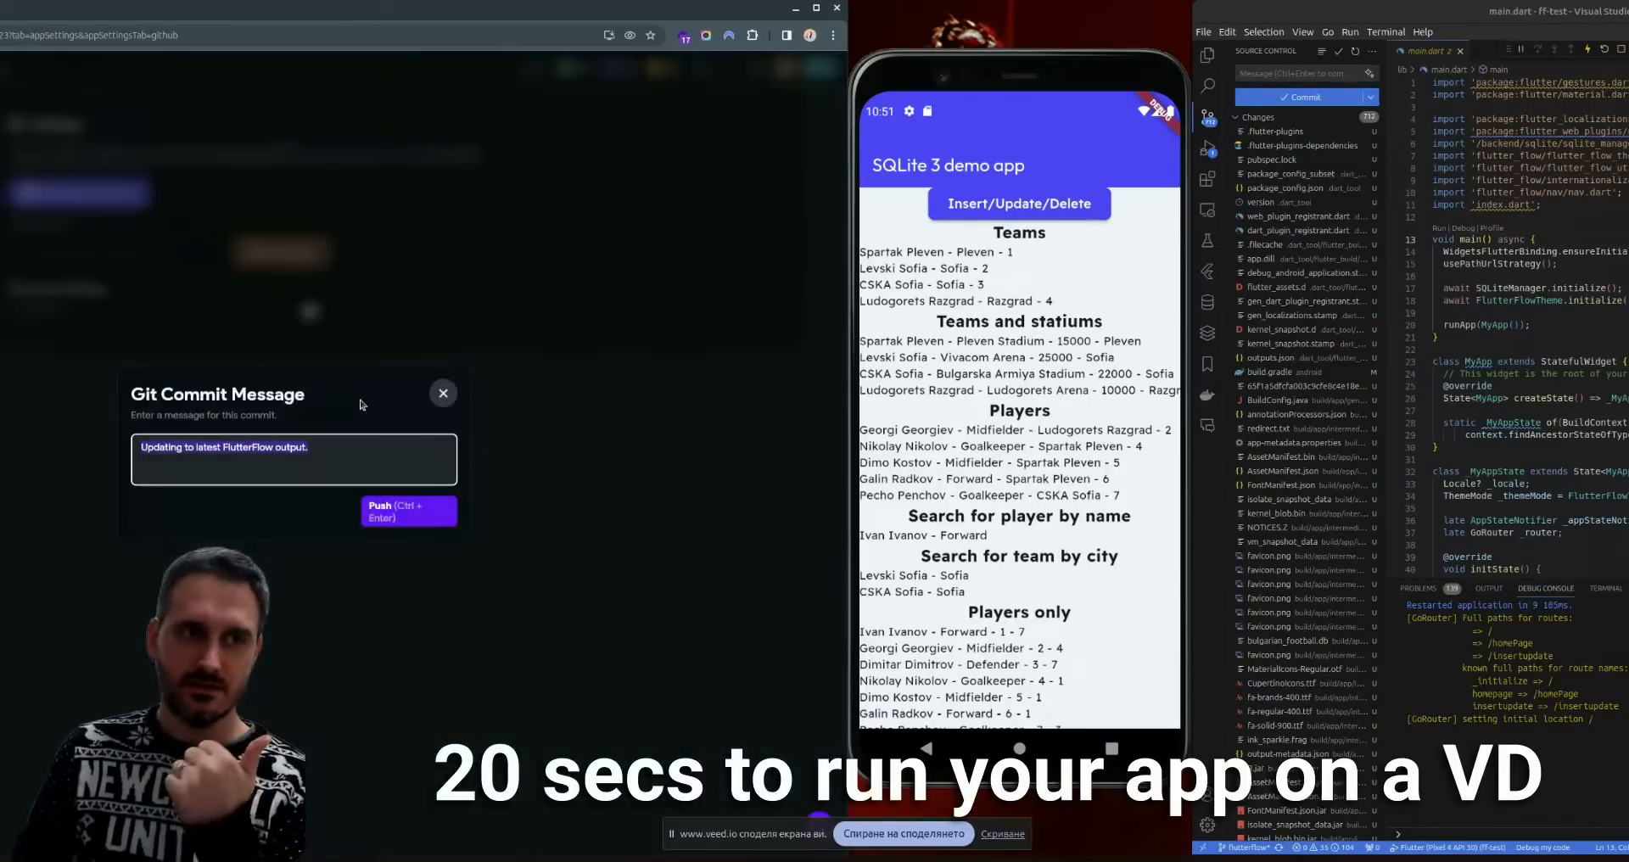
{"action": "left_click", "coordinate": [394, 513]}
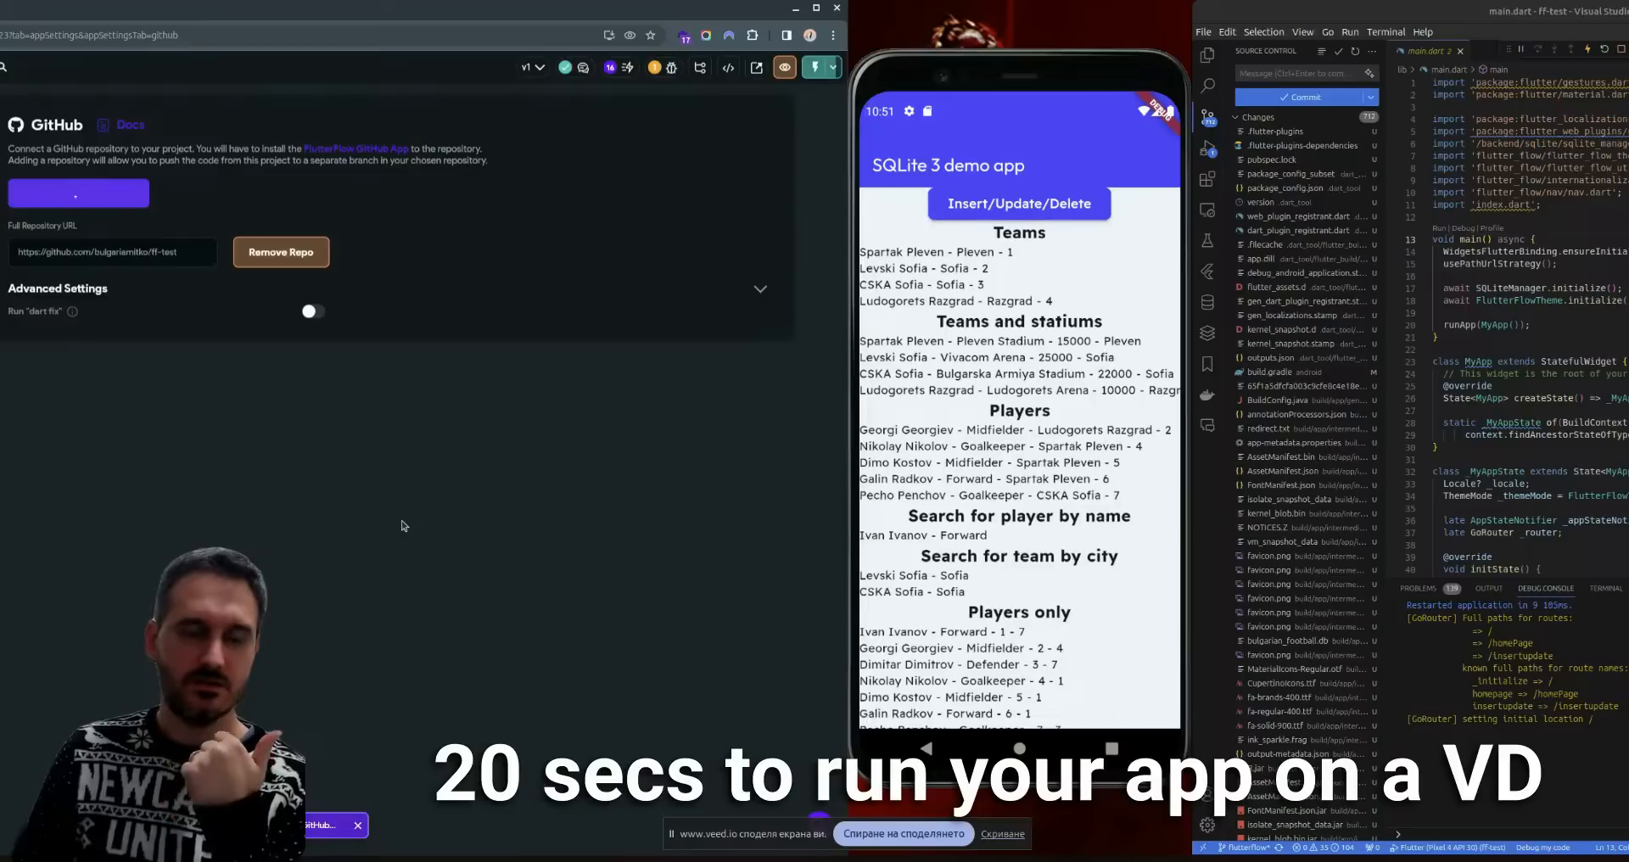
In VS Code, pull the button change from the repository and restart the debugged app
{"action": "left_click", "coordinate": [1371, 53]}
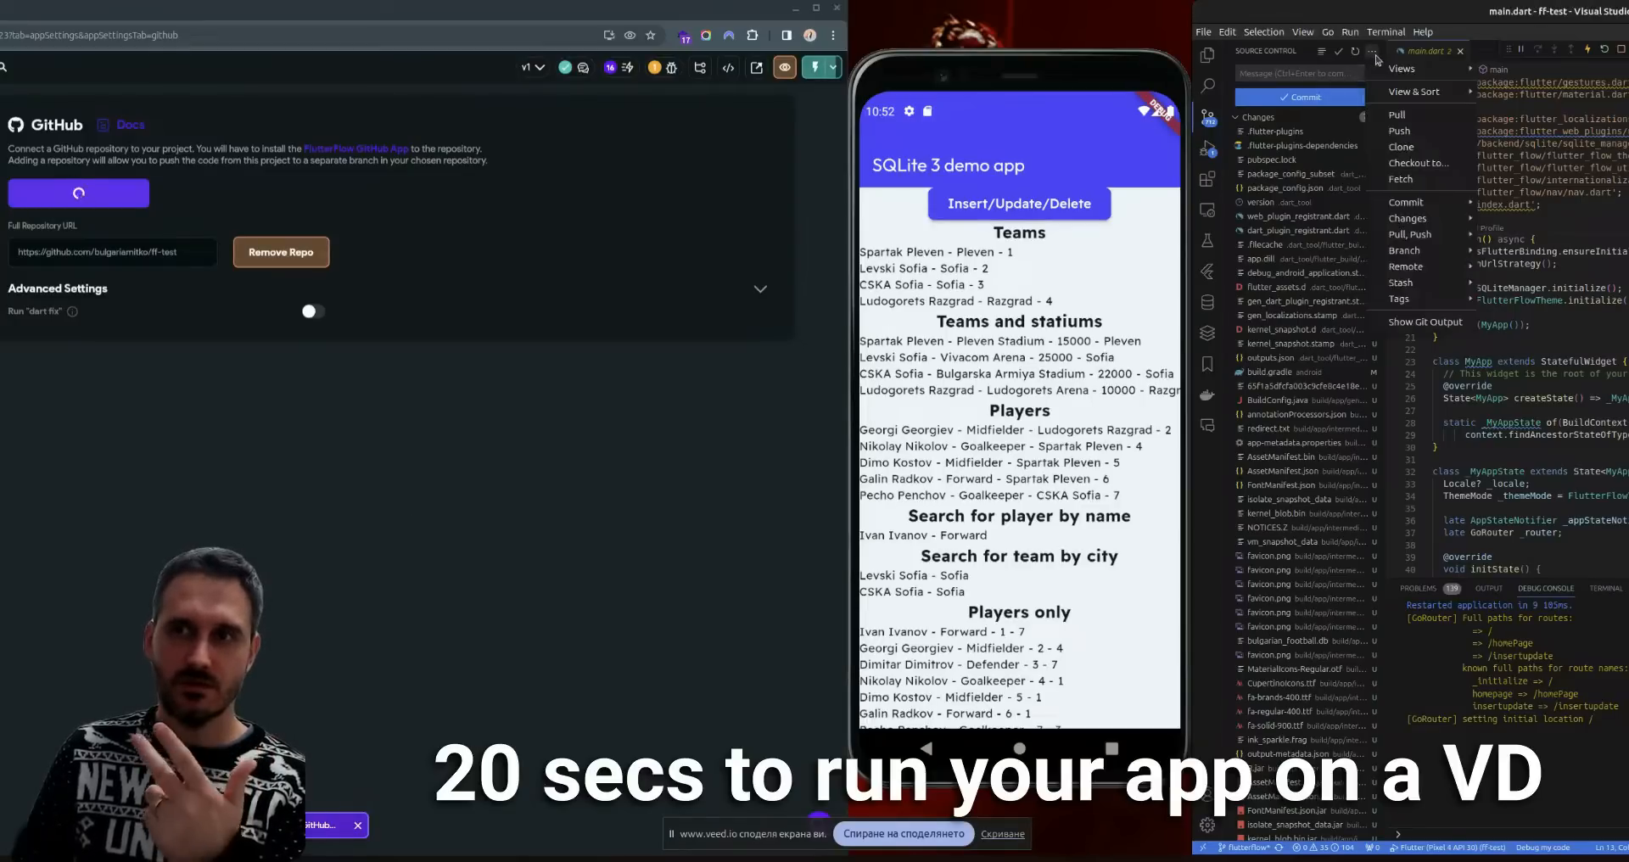
{"action": "left_click", "coordinate": [1405, 115]}
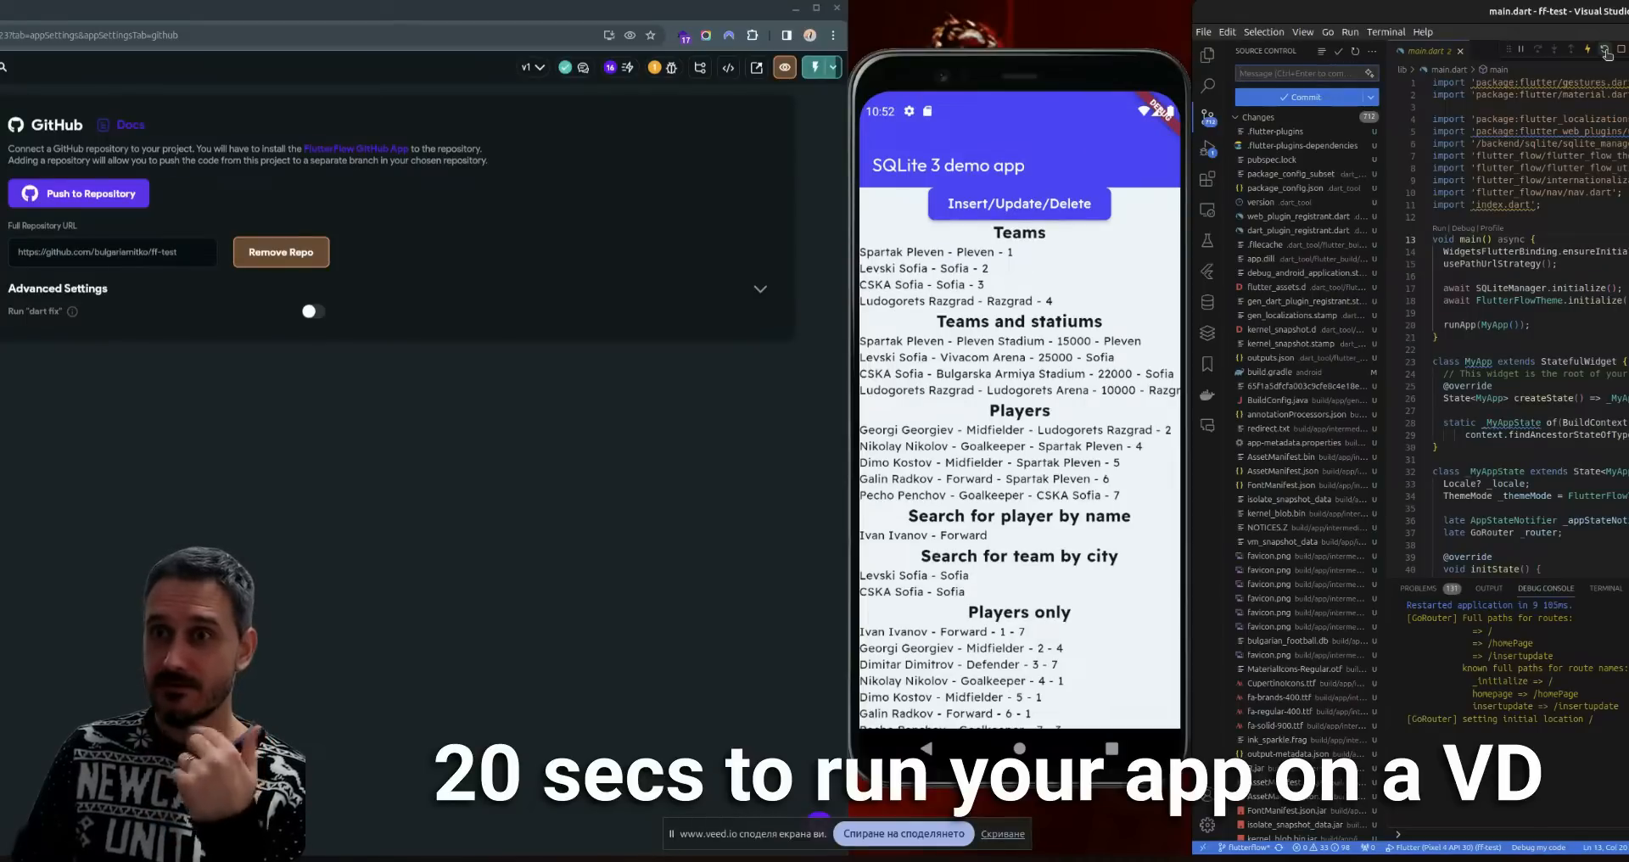
{"action": "left_click", "coordinate": [1605, 51]}
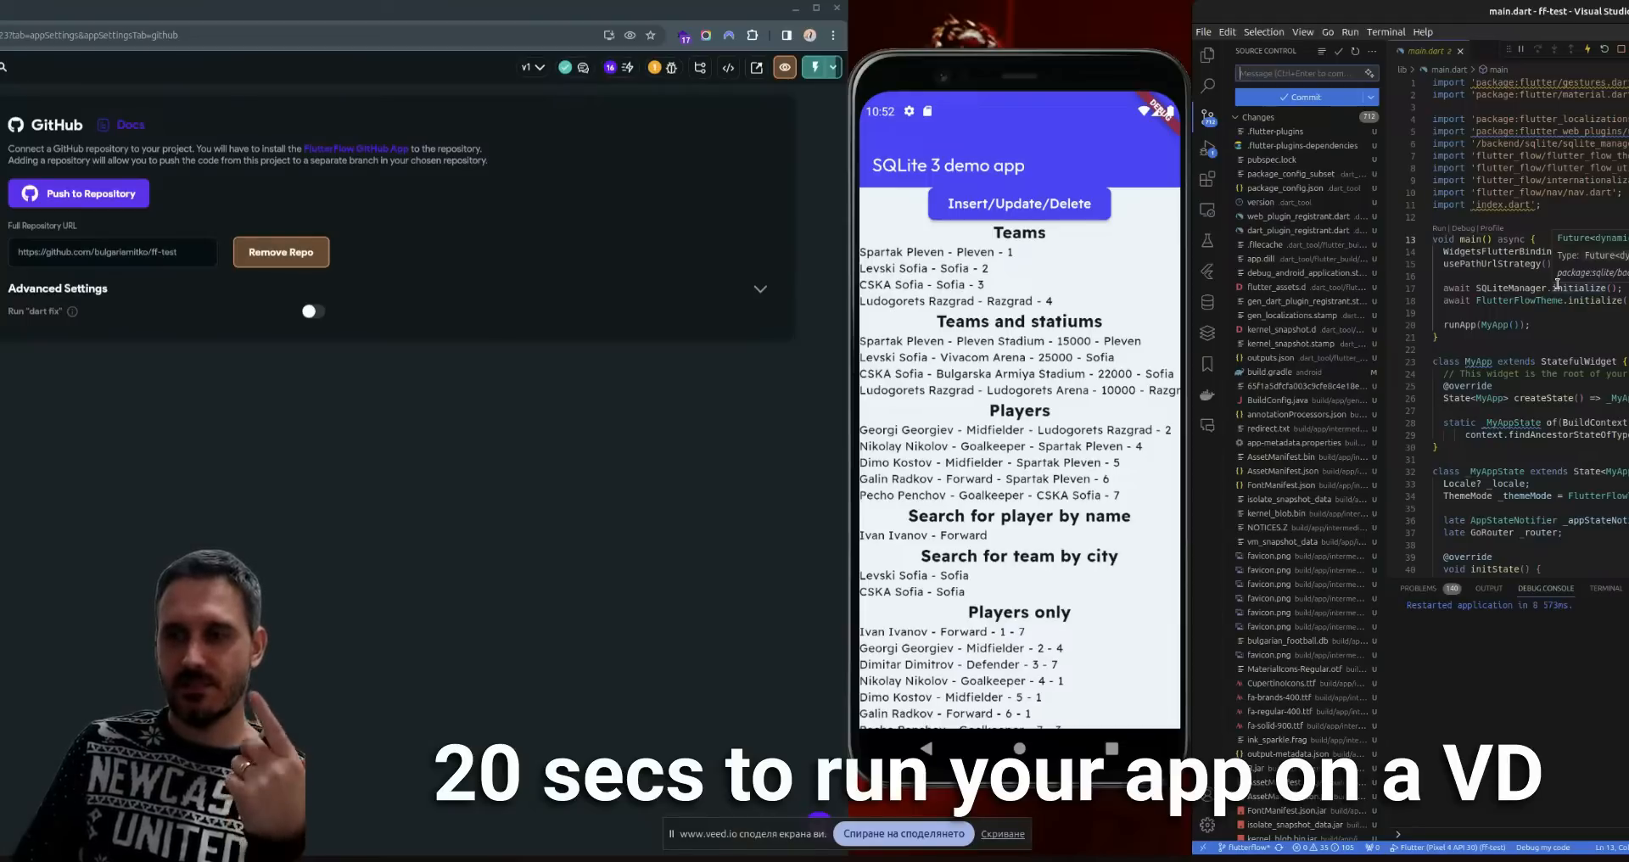
{"action": "mouse_move", "coordinate": [1492, 364]}
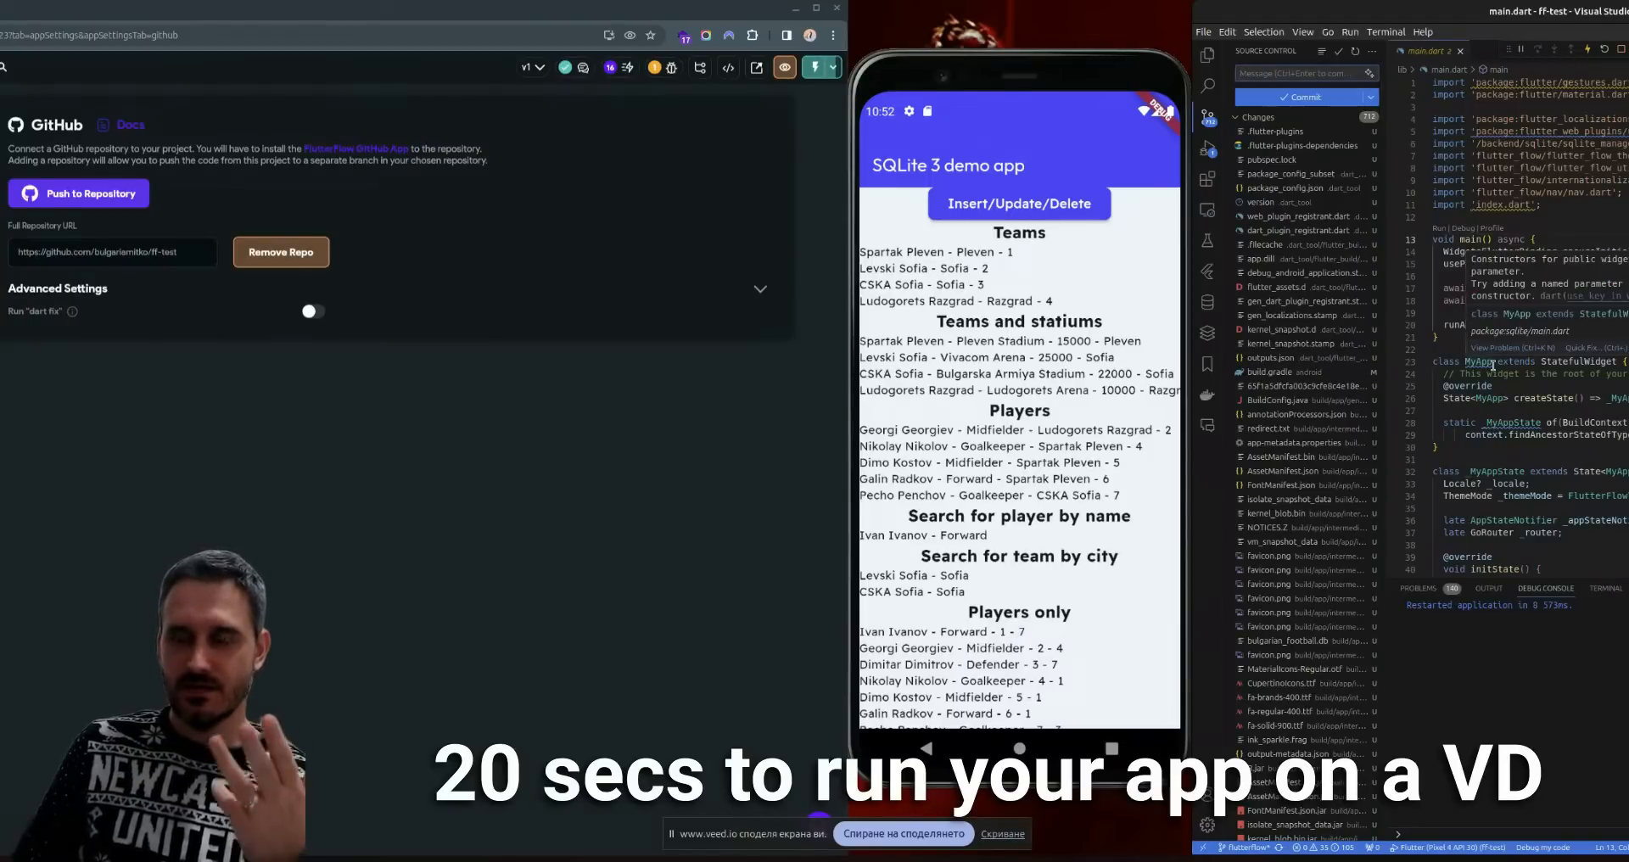